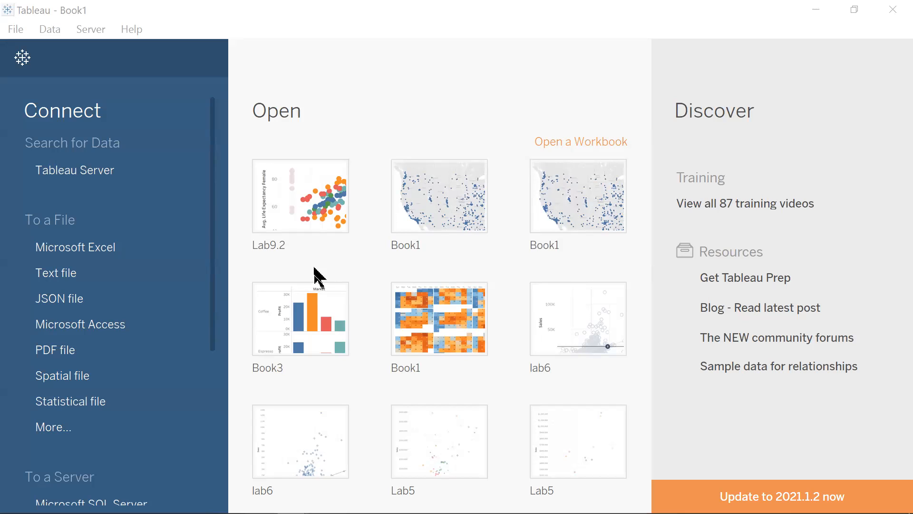
- Connect to the Excel file Sample - Superstore.xls in the inner Lab9_Files folder and add its Orders table to the data source
{"action": "left_click", "coordinate": [97, 251]}
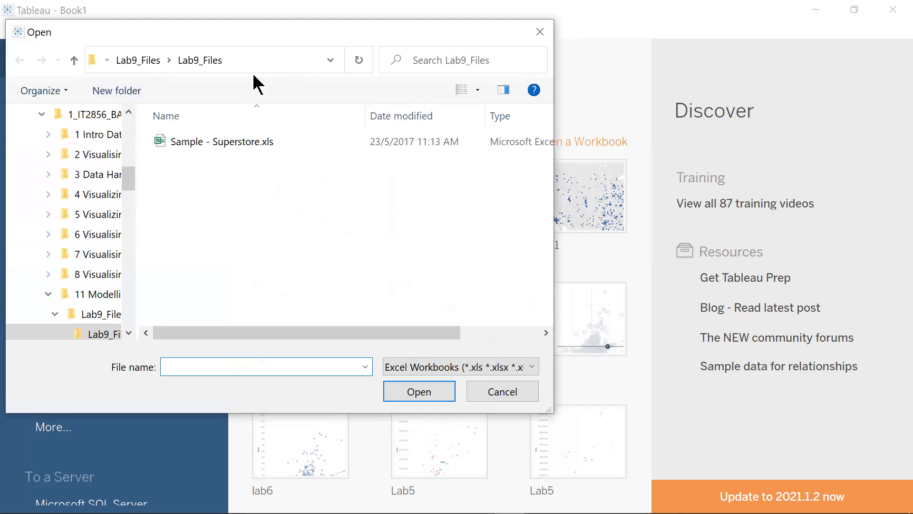
{"action": "left_click", "coordinate": [151, 61]}
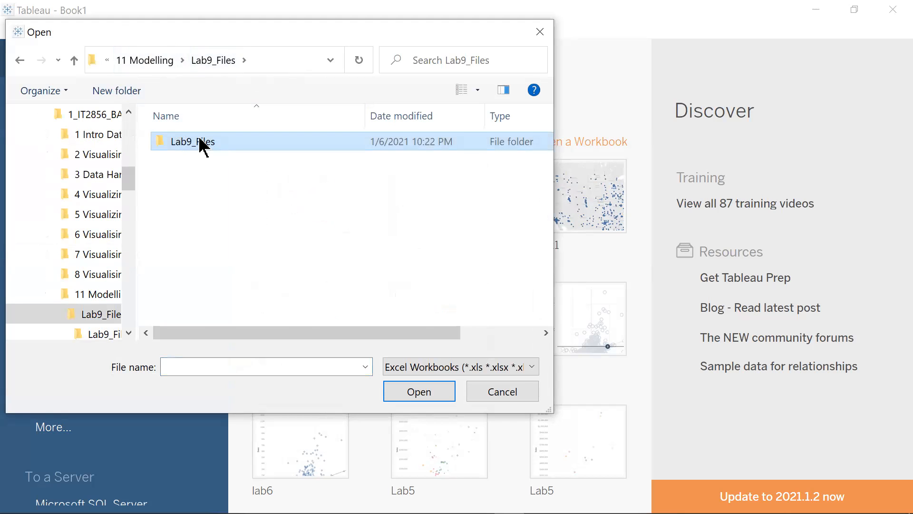
{"action": "double_click", "coordinate": [203, 141]}
{"action": "left_click", "coordinate": [212, 144]}
{"action": "left_click", "coordinate": [439, 395]}
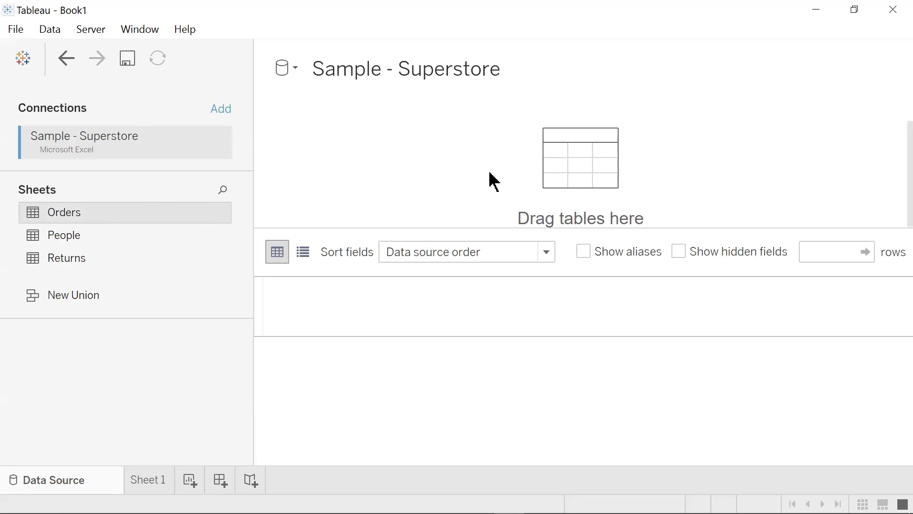
{"action": "left_click_drag", "start_coordinate": [605, 180], "coordinate": [509, 179]}
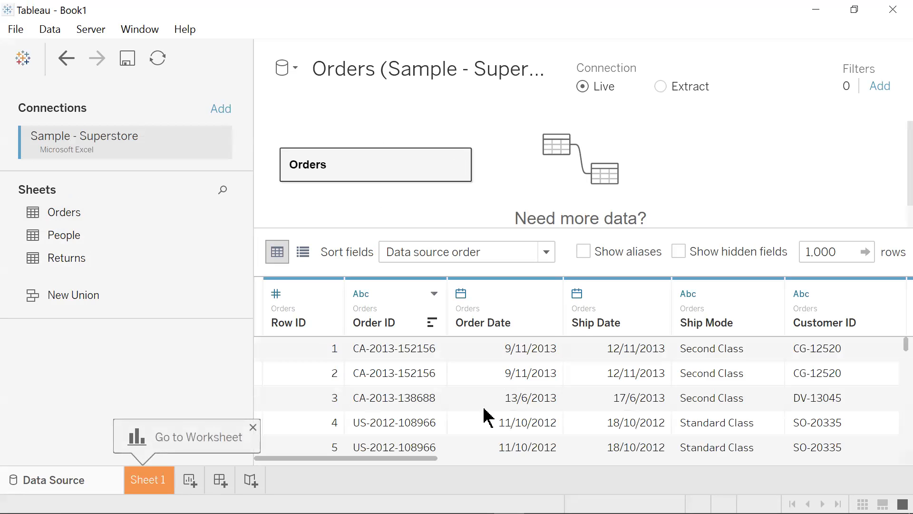
- Go to Sheet 1 and place Order Date on Columns as a continuous month
{"action": "scroll", "coordinate": [488, 418], "scroll_direction": "right", "scroll_amount": 2}
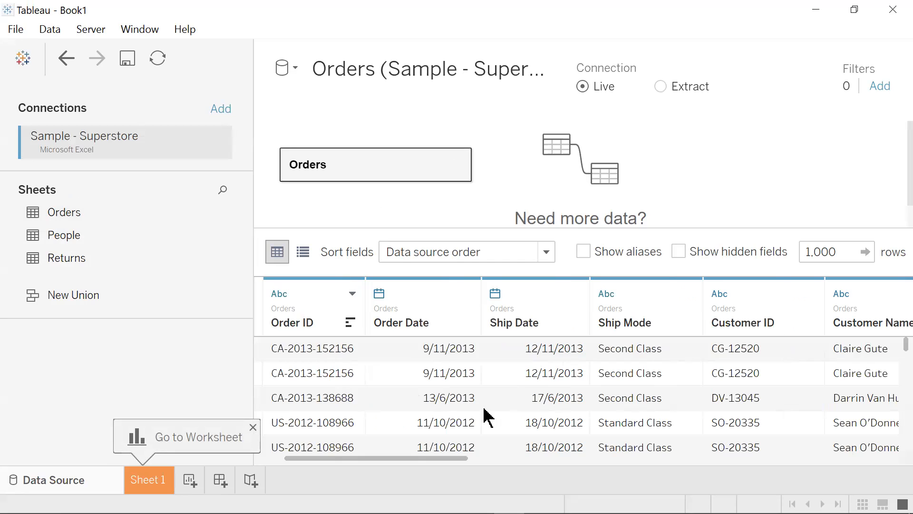
{"action": "scroll", "coordinate": [488, 417], "scroll_direction": "right", "scroll_amount": 2}
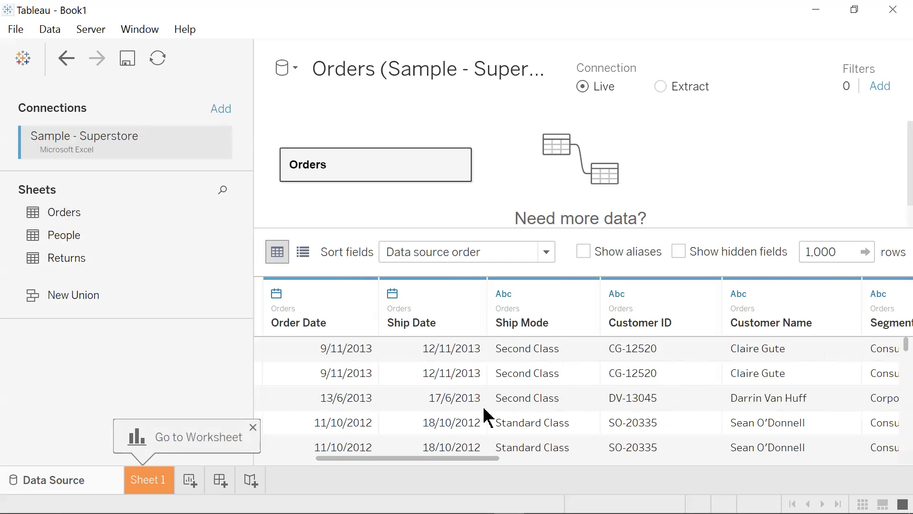
{"action": "scroll", "coordinate": [487, 417], "scroll_direction": "right", "scroll_amount": 10}
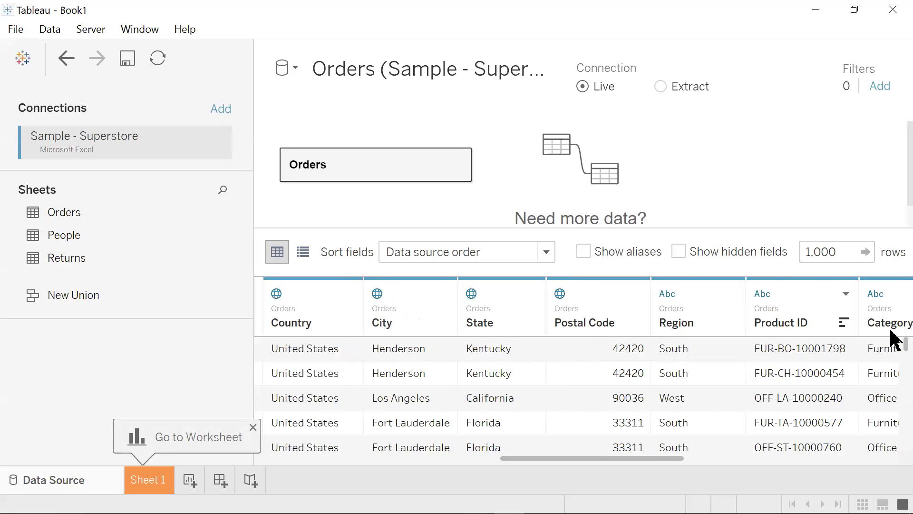
{"action": "scroll", "coordinate": [894, 338], "scroll_direction": "right", "scroll_amount": 10}
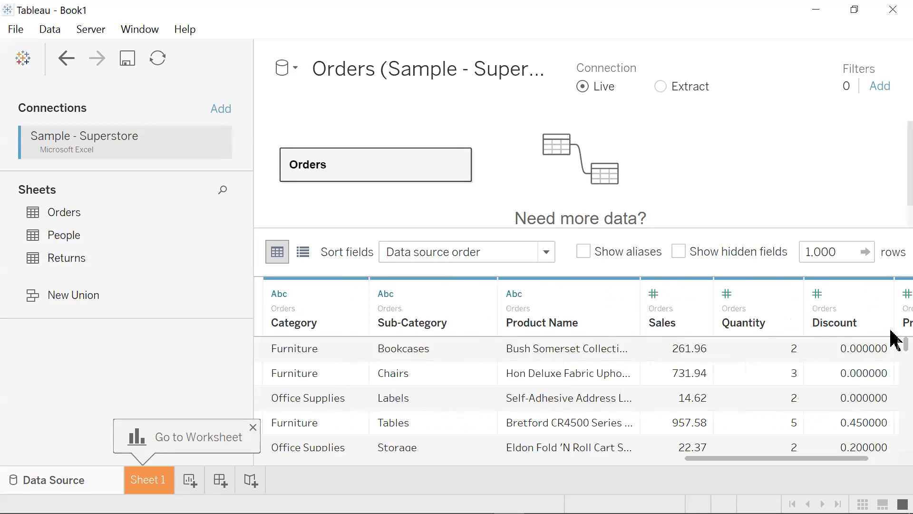
{"action": "left_click", "coordinate": [178, 440]}
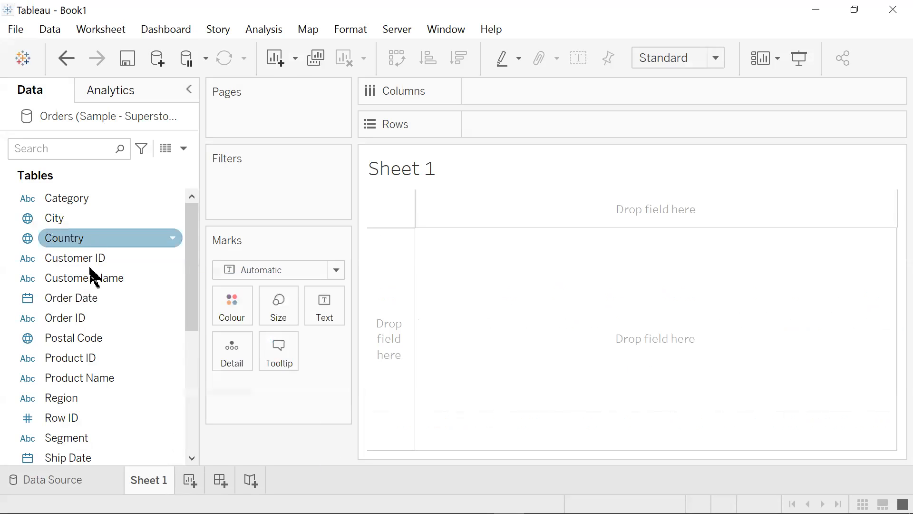
{"action": "left_click_drag", "start_coordinate": [75, 300], "coordinate": [517, 93]}
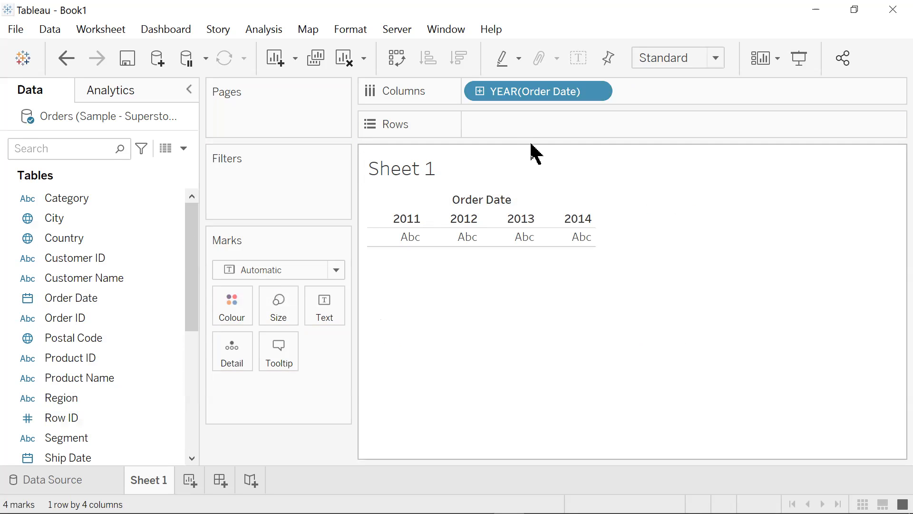
{"action": "left_click", "coordinate": [597, 92]}
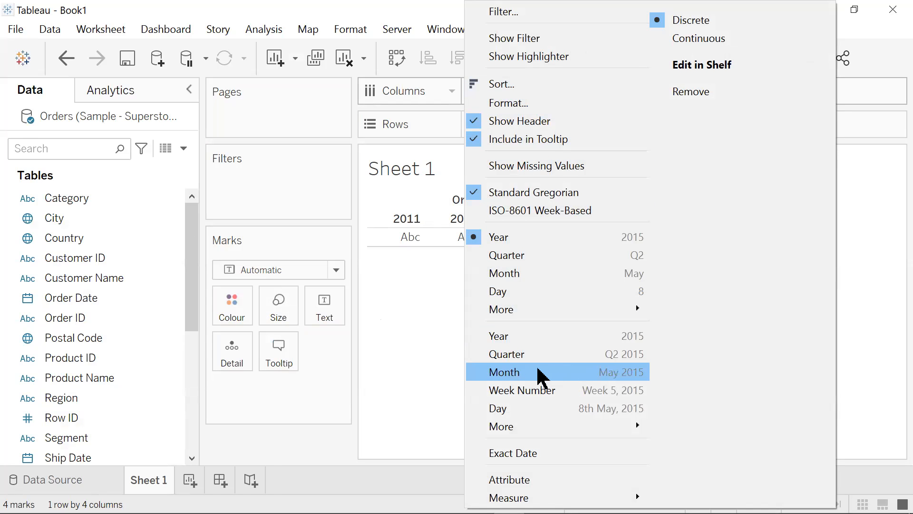
{"action": "left_click", "coordinate": [562, 373]}
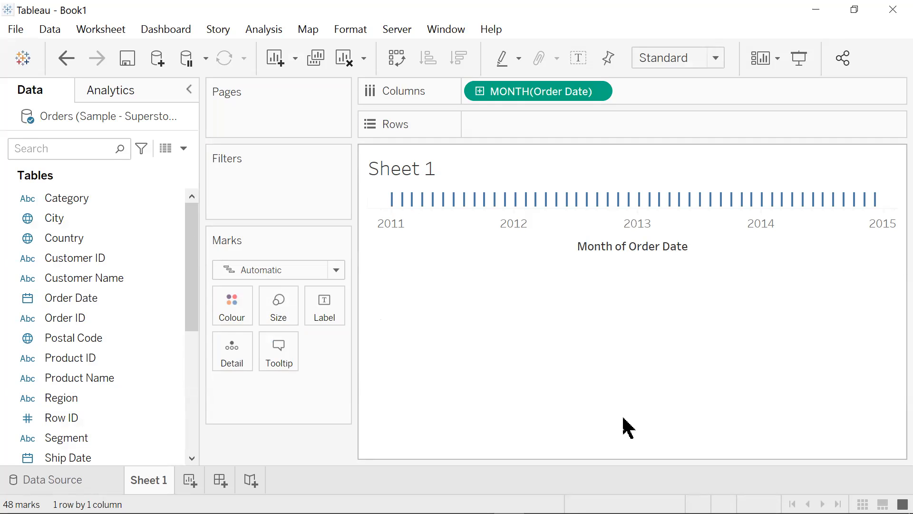
- Add Profit to Rows to plot it against the month of Order Date
{"action": "scroll", "coordinate": [138, 301], "scroll_direction": "down", "scroll_amount": 2}
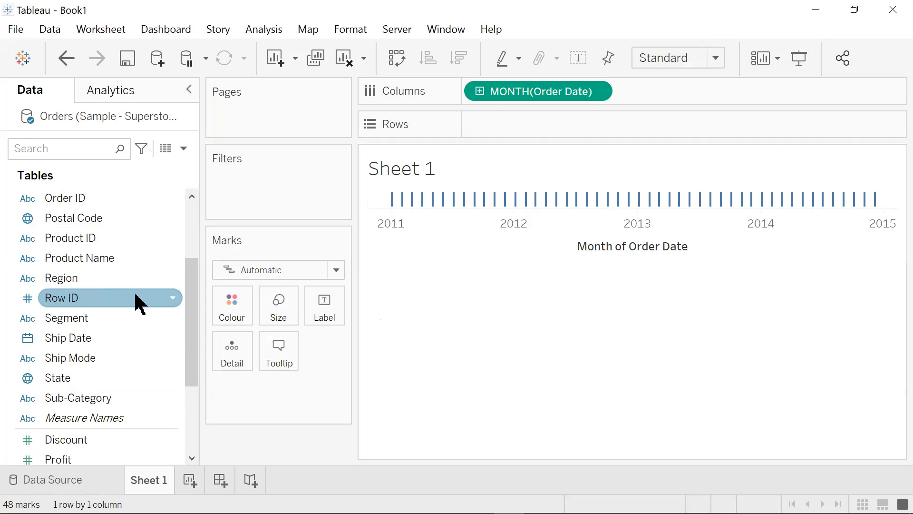
{"action": "scroll", "coordinate": [135, 304], "scroll_direction": "down", "scroll_amount": 1}
{"action": "left_click_drag", "start_coordinate": [67, 401], "coordinate": [503, 129]}
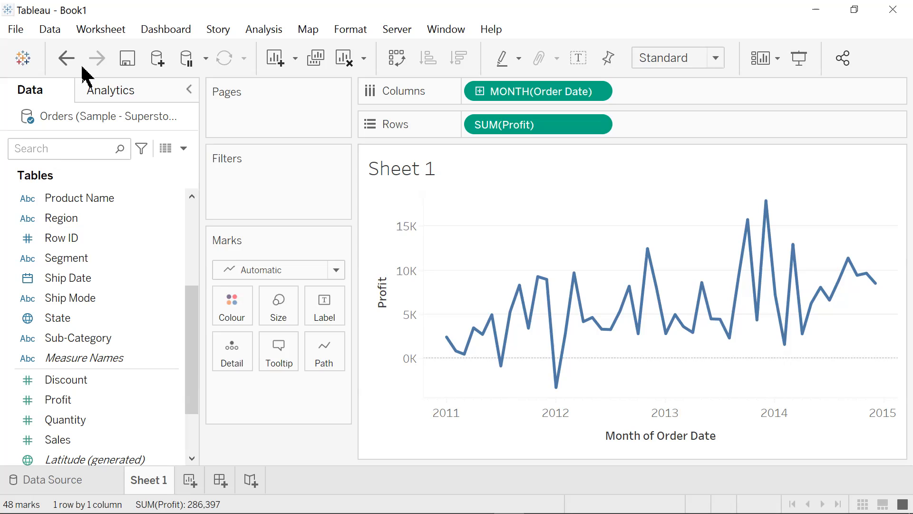
- Create a calculated field named Quantile Predict Median Profit with the formula MODEL_QUANTILE(0.5, SUM([Profit]),ATTR(DATETRUNC('month', [Order Date])))
{"action": "left_click", "coordinate": [264, 34]}
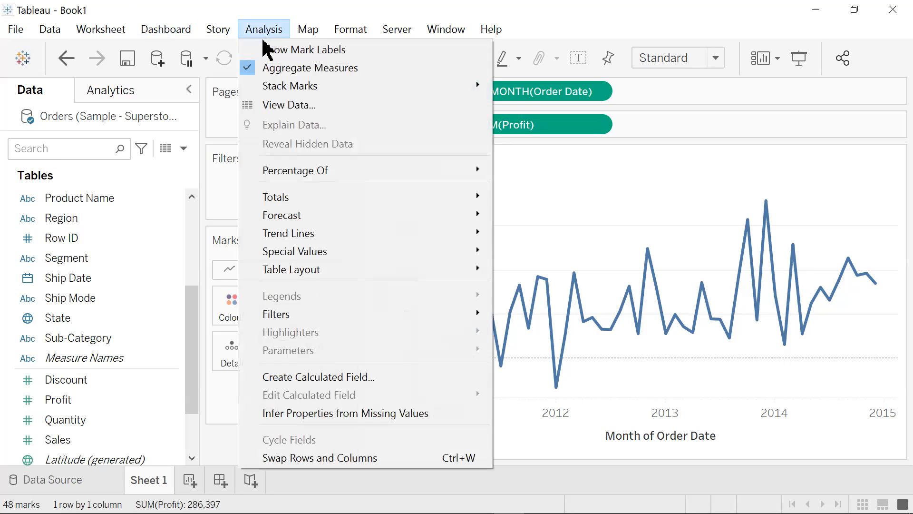
{"action": "left_click", "coordinate": [312, 380]}
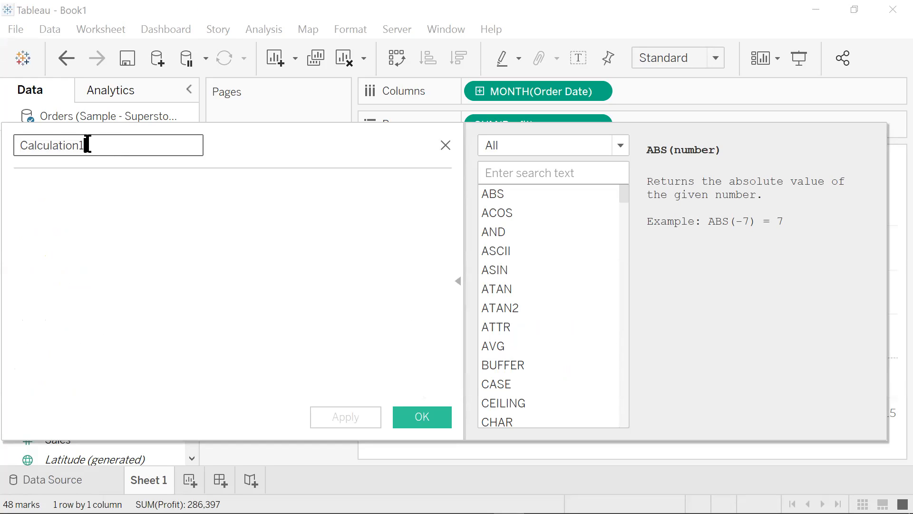
{"action": "type", "text": "Quantile Predict Median Profit"}
{"action": "left_click", "coordinate": [144, 209]}
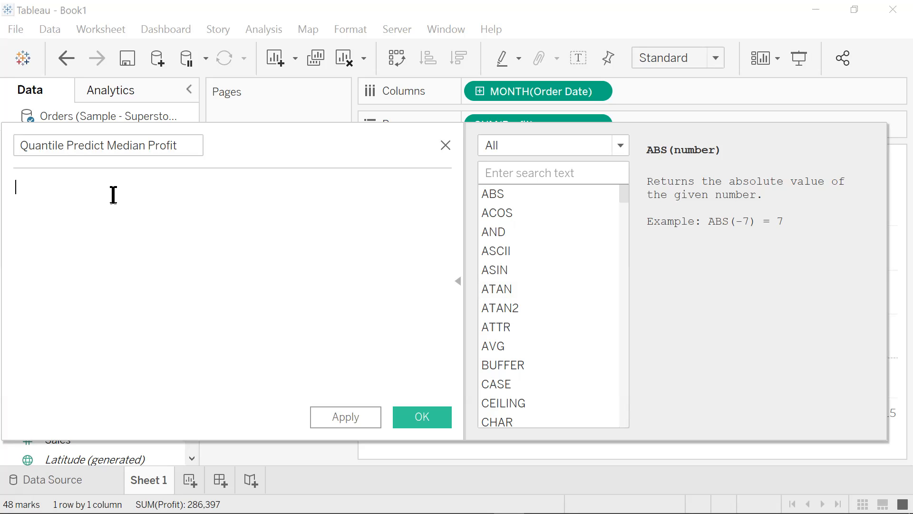
{"action": "type", "text": "MODEL_QUANTILE(0.5, SUM([Profit]),ATTR(DATETRUNC('month', [Order Date])))"}
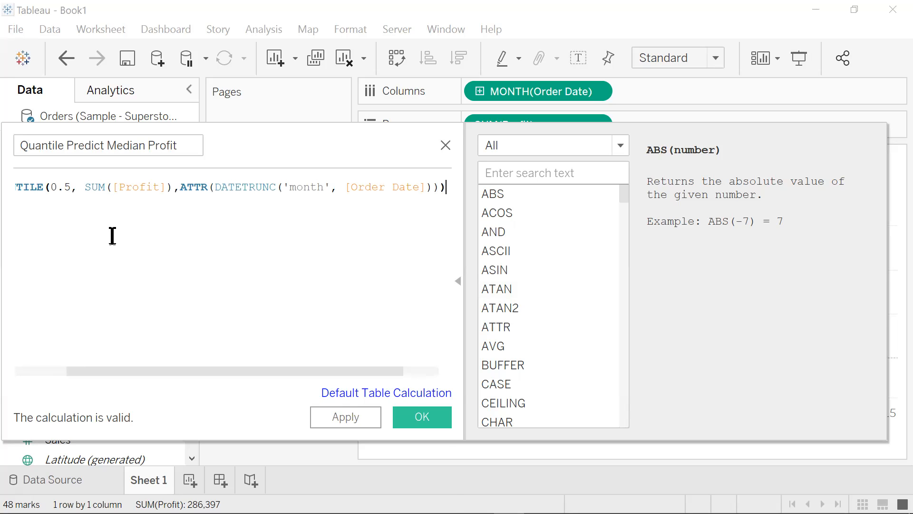
{"action": "left_click", "coordinate": [419, 417]}
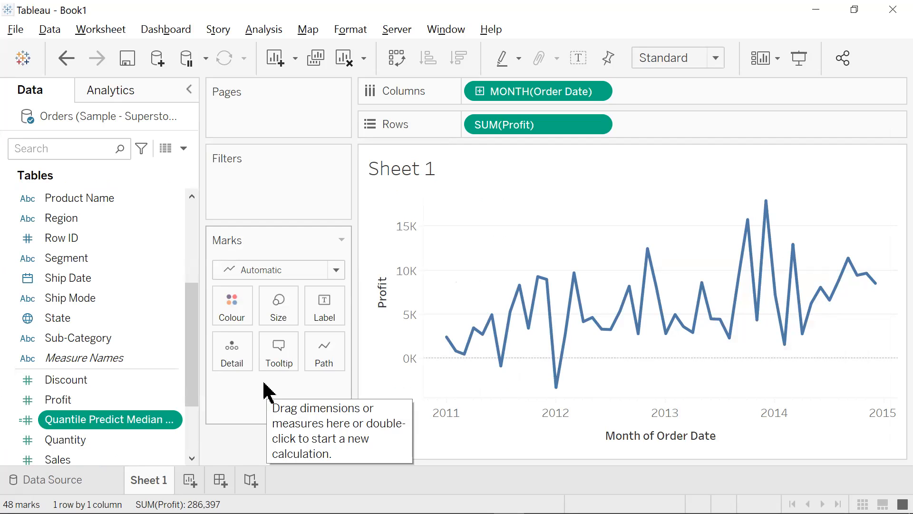
- Add Quantile Predict Median Profit to Rows after Profit as a dual axis and synchronise the two axes
{"action": "left_click_drag", "start_coordinate": [130, 421], "coordinate": [628, 162]}
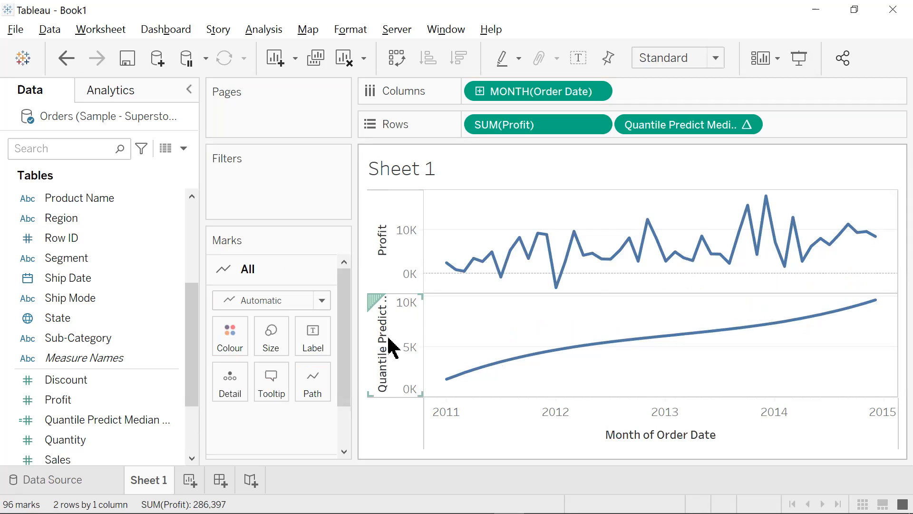
{"action": "left_click", "coordinate": [746, 125]}
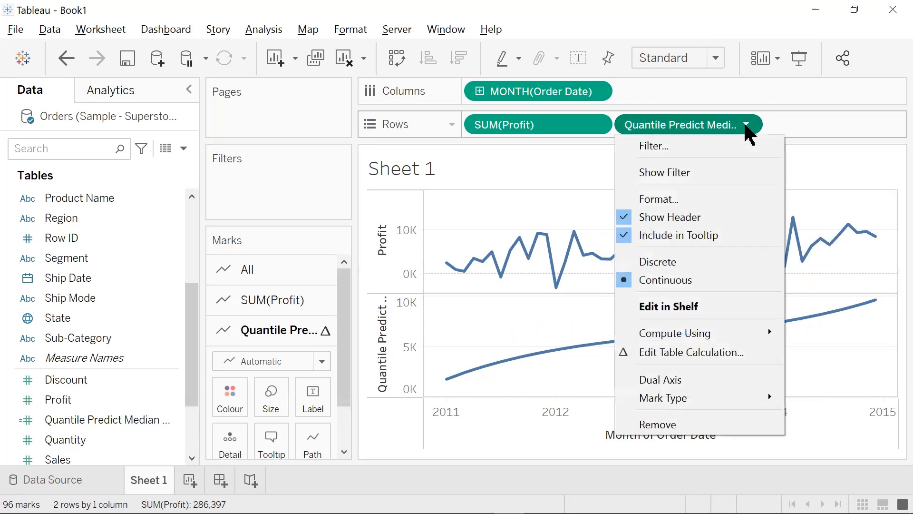
{"action": "left_click", "coordinate": [699, 381]}
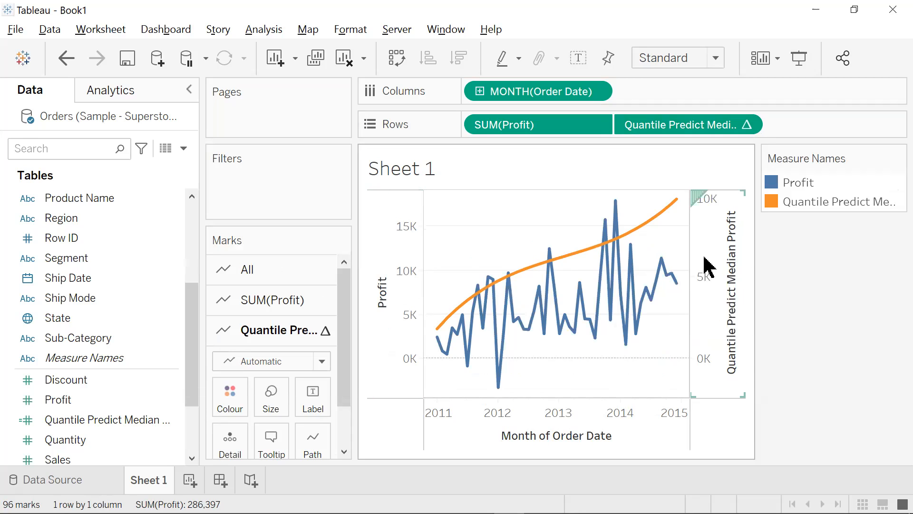
{"action": "right_click", "coordinate": [705, 257]}
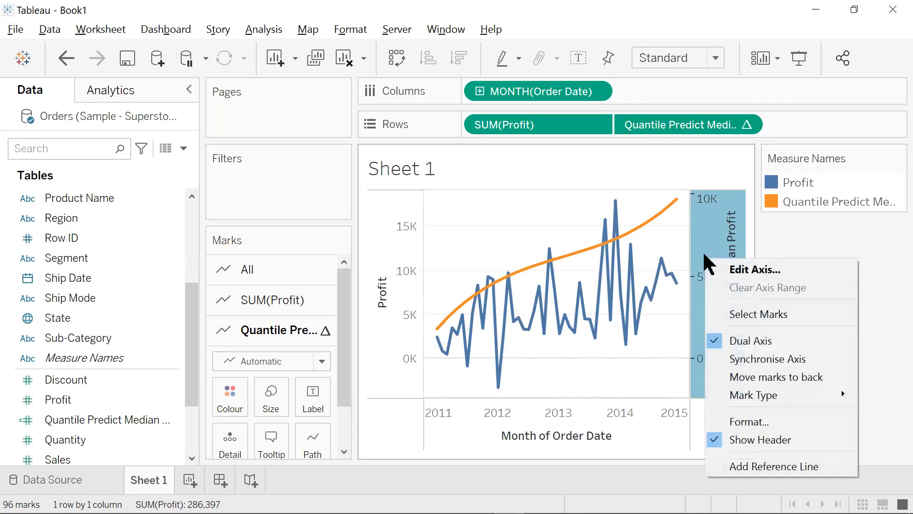
{"action": "left_click", "coordinate": [756, 362]}
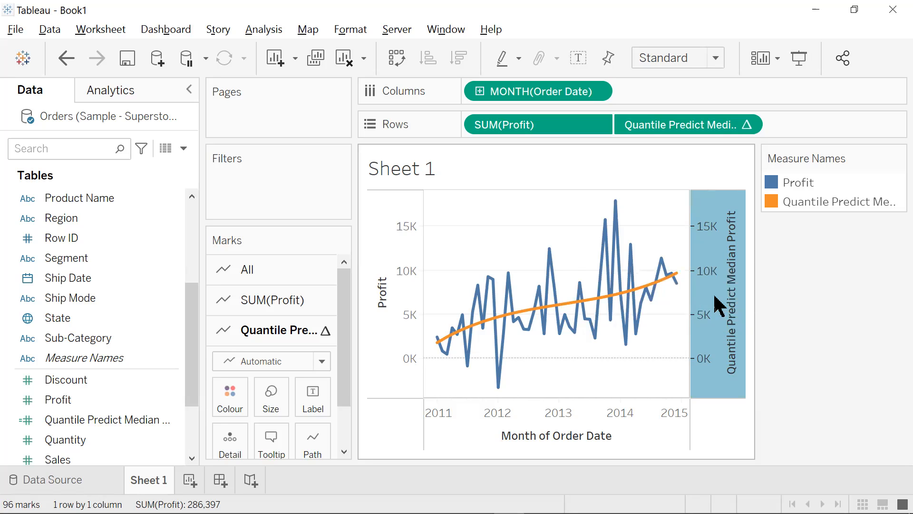
- Extend the date range of MONTH(Order Date) by a custom length of 16 months
{"action": "left_click", "coordinate": [600, 93]}
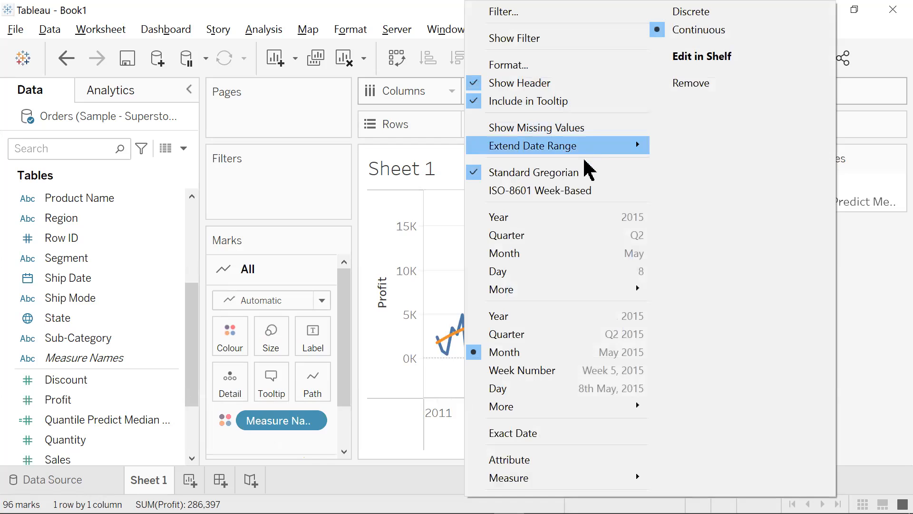
{"action": "mouse_move", "coordinate": [603, 149]}
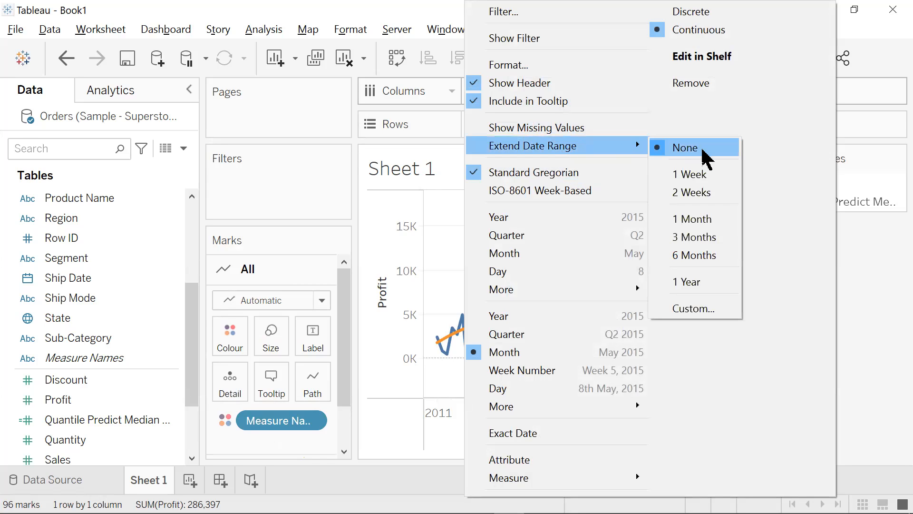
{"action": "left_click", "coordinate": [704, 321]}
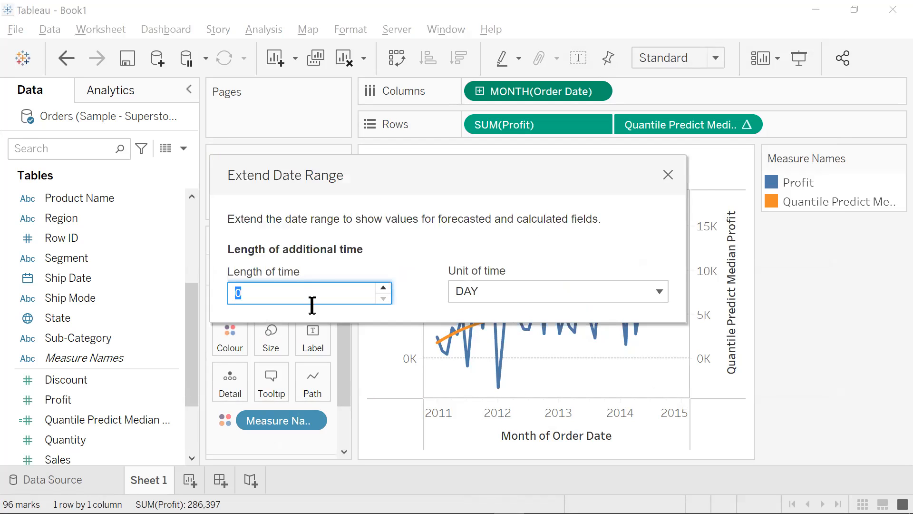
{"action": "type", "text": "16"}
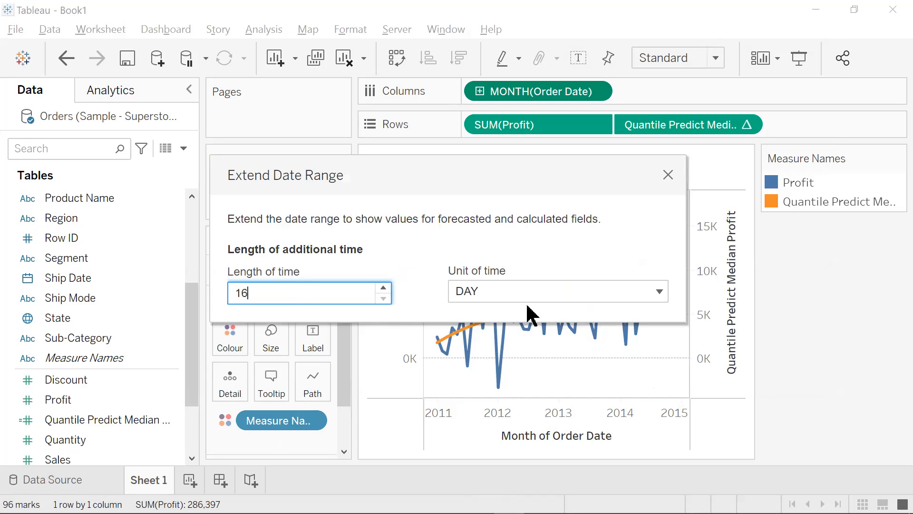
{"action": "left_click", "coordinate": [658, 291]}
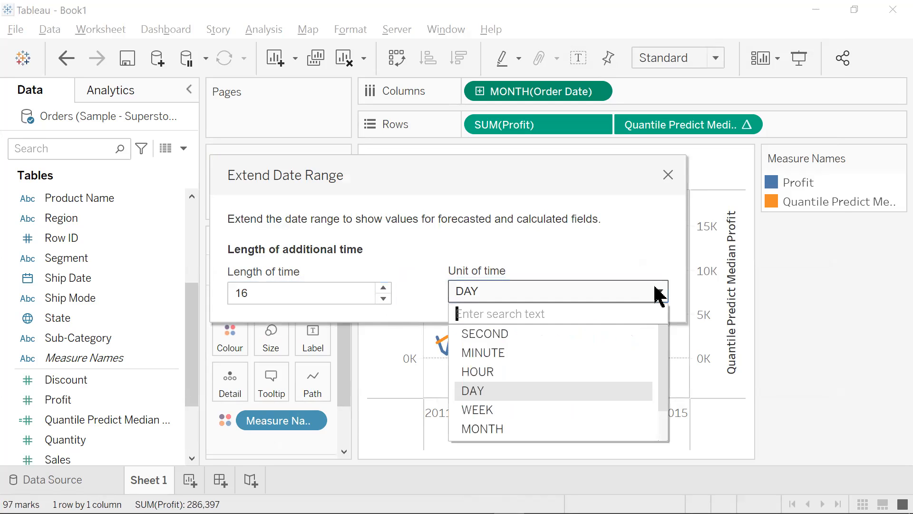
{"action": "left_click", "coordinate": [553, 430]}
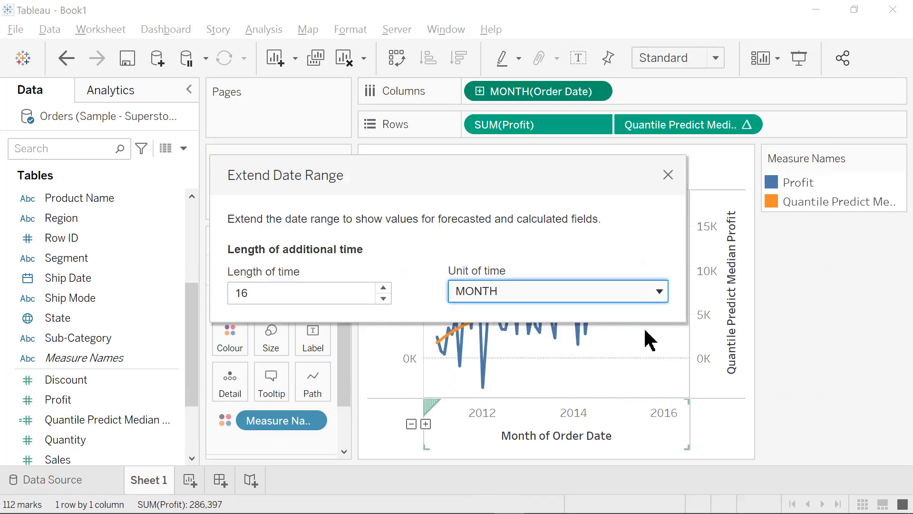
{"action": "left_click", "coordinate": [668, 175]}
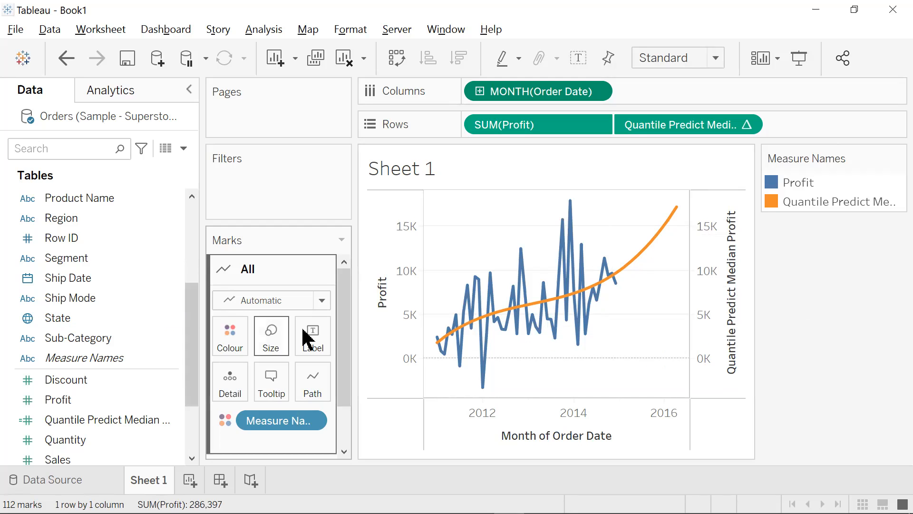
- Open the packaged workbook Lab9.2.twbx from the Lab9_Files folder
{"action": "left_click", "coordinate": [16, 29]}
{"action": "left_click", "coordinate": [74, 29]}
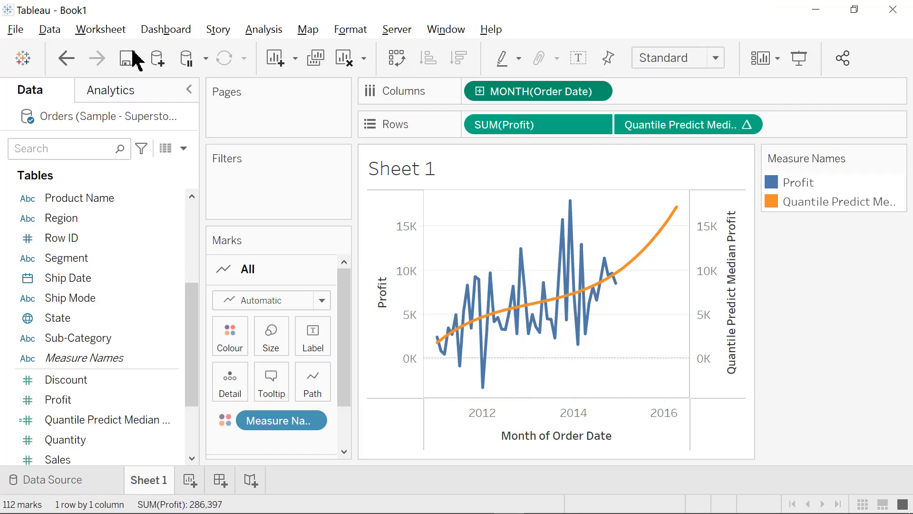
{"action": "left_click", "coordinate": [212, 143]}
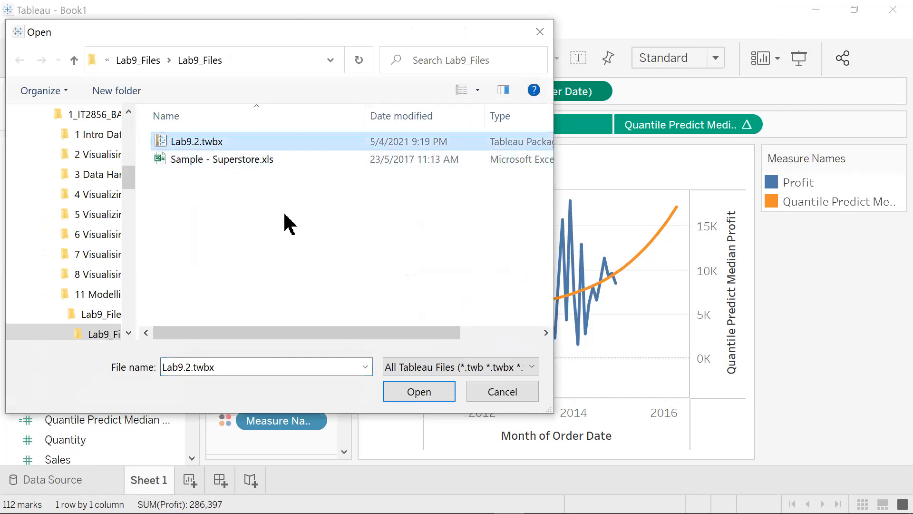
{"action": "left_click", "coordinate": [433, 394]}
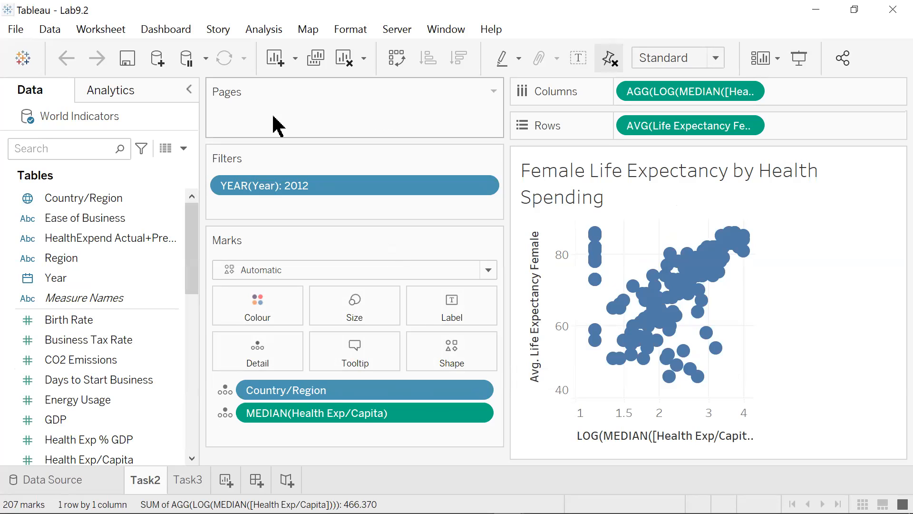
- Create a calculated field named Percentile Expectancy vs Spending that models AVG([Life Expectancy Female]) against LOG(MEDIAN([Health Exp/Capita]))
{"action": "left_click", "coordinate": [270, 38]}
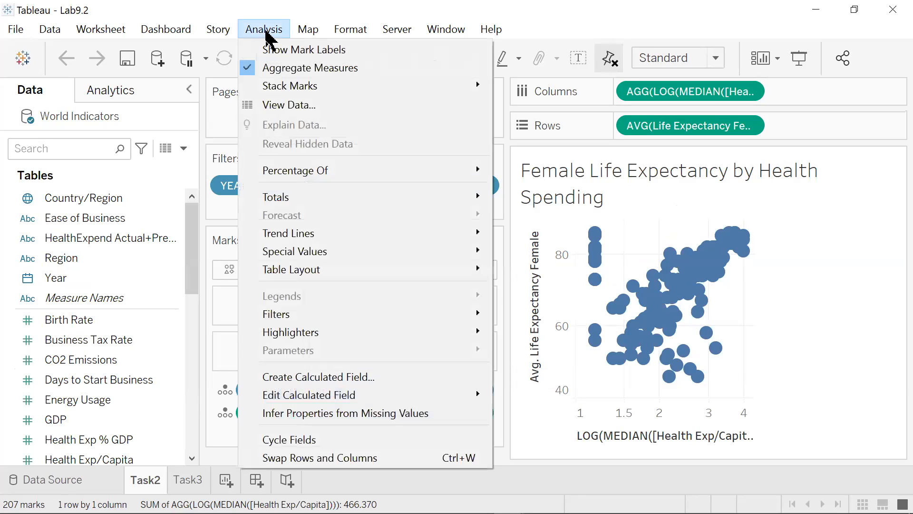
{"action": "left_click", "coordinate": [327, 380]}
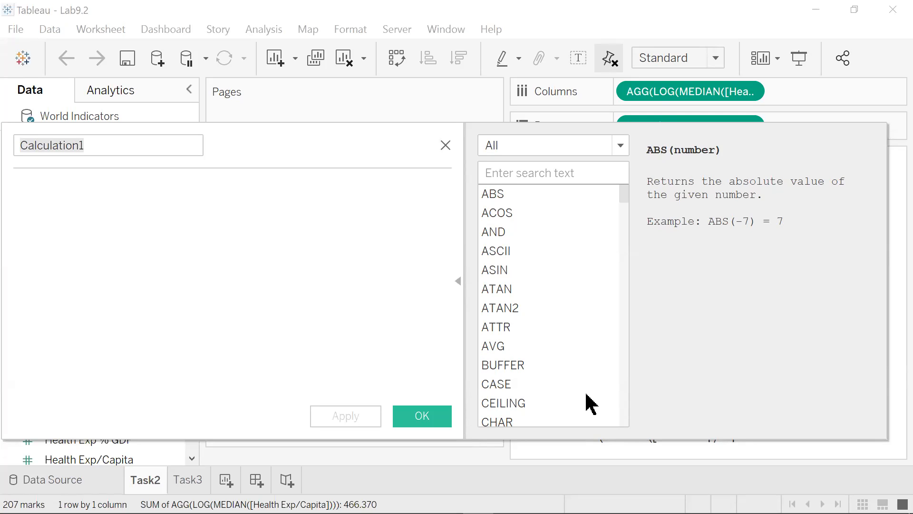
{"action": "left_click_drag", "start_coordinate": [98, 148], "coordinate": [3, 151]}
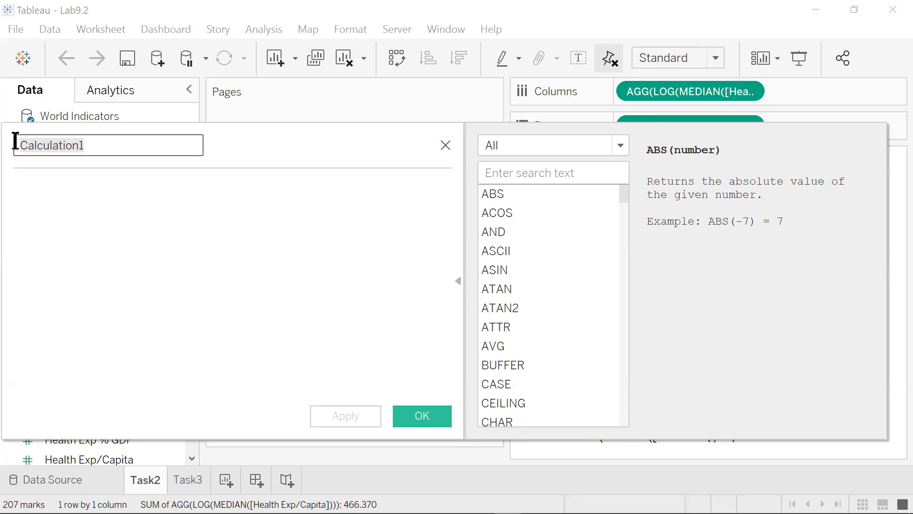
{"action": "type", "text": "Percentile Expectancy vs Spending"}
{"action": "left_click", "coordinate": [48, 200]}
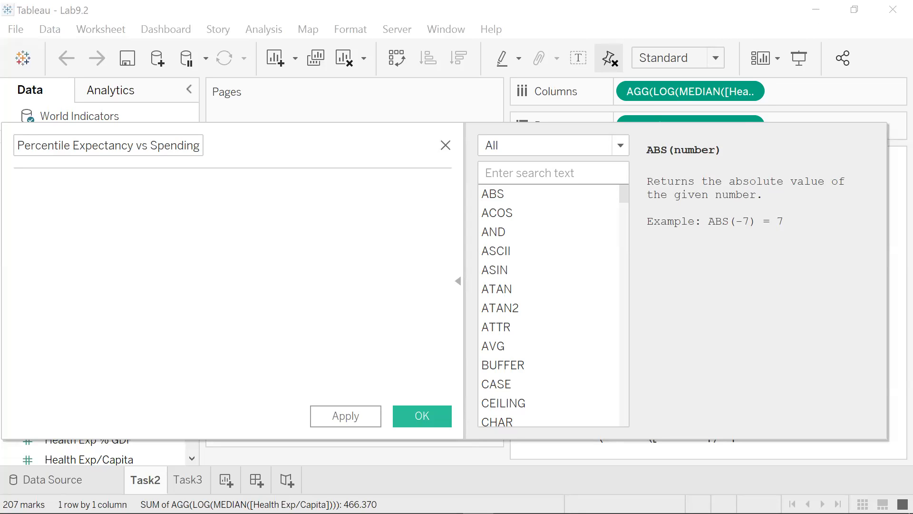
{"action": "key", "text": "ctrl+v"}
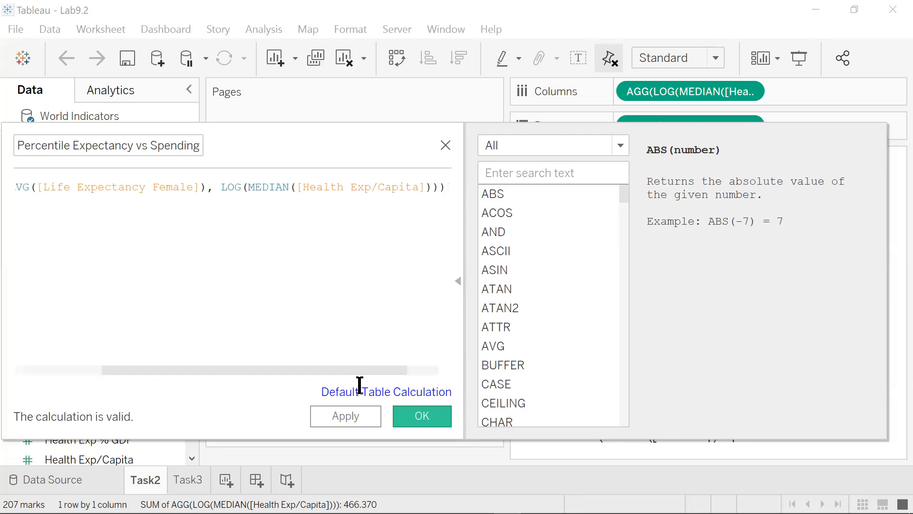
{"action": "key", "text": "Return"}
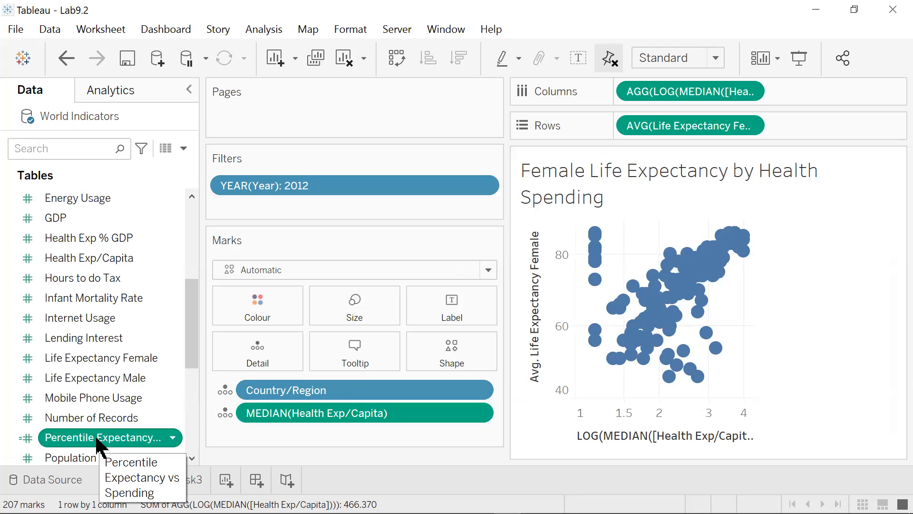
- Colour the scatter plot marks by the Percentile Expectancy vs Spending field
{"action": "left_click_drag", "start_coordinate": [8, 422], "coordinate": [280, 310]}
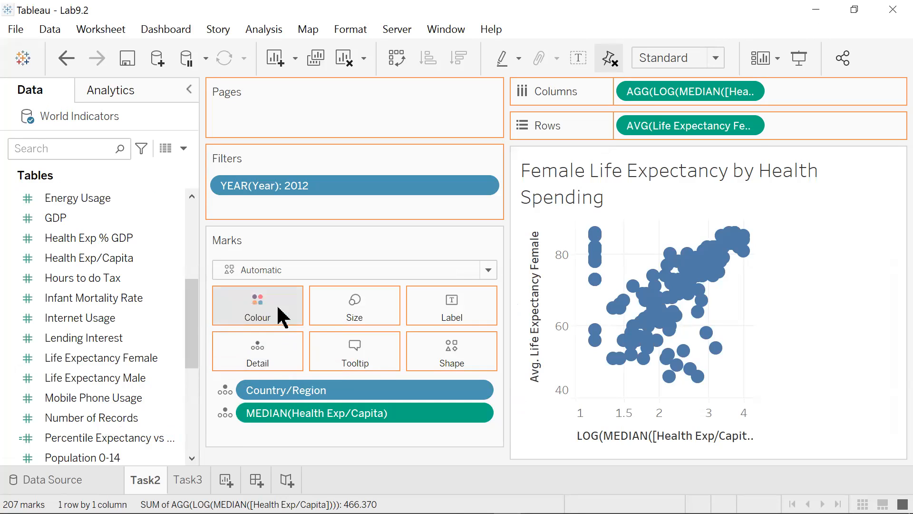
{"action": "left_click", "coordinate": [301, 389]}
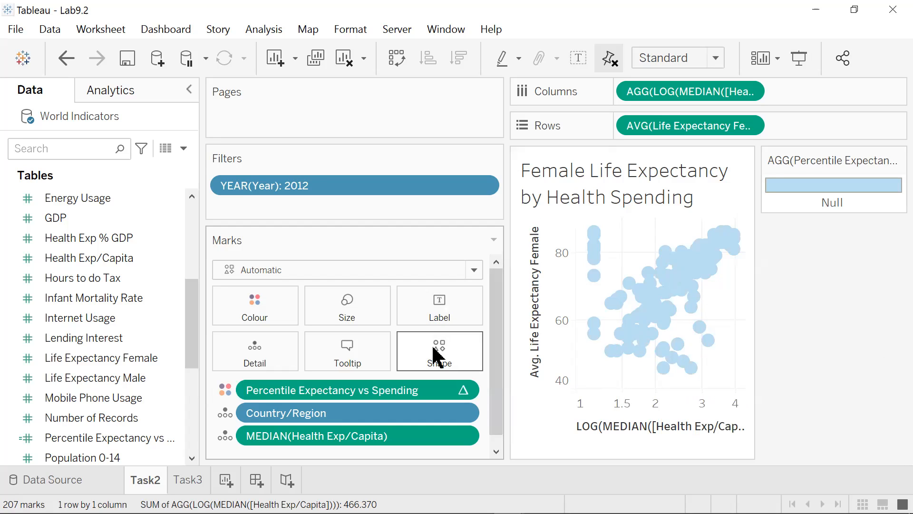
{"action": "left_click", "coordinate": [260, 315]}
{"action": "left_click", "coordinate": [307, 363]}
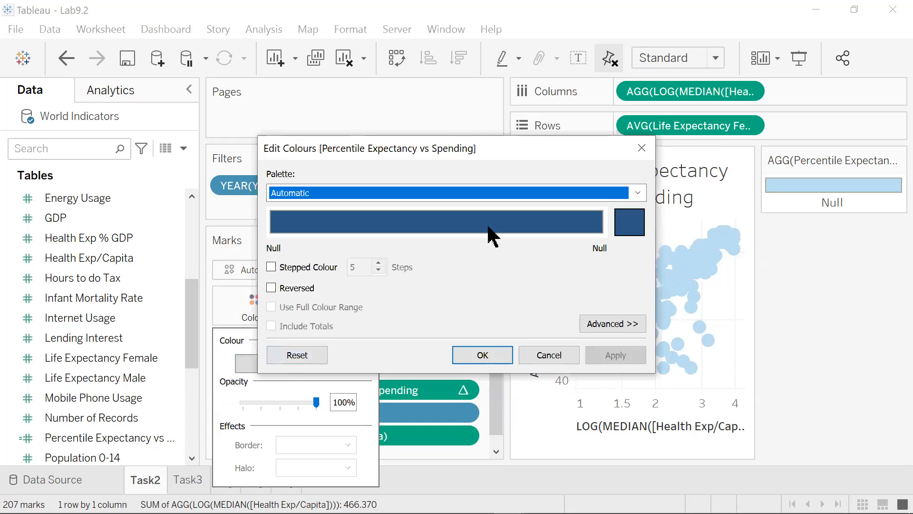
{"action": "left_click", "coordinate": [546, 362]}
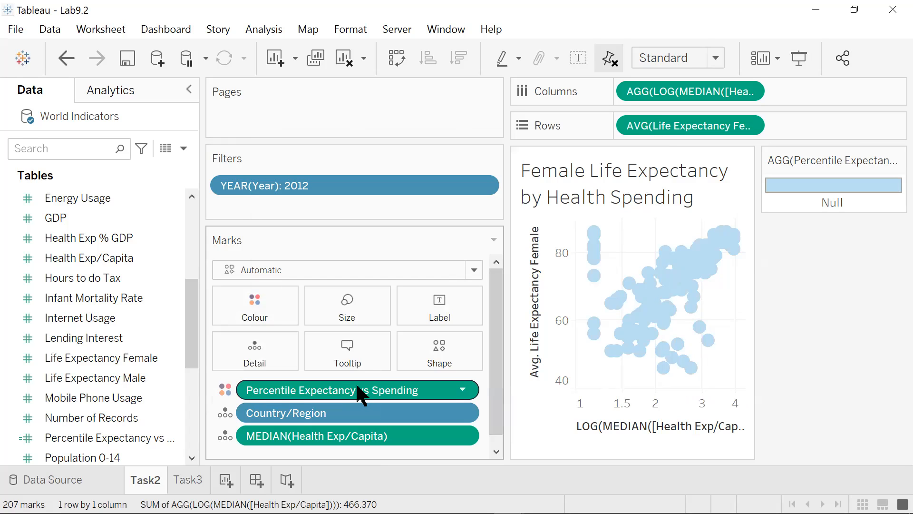
{"action": "left_click", "coordinate": [261, 309]}
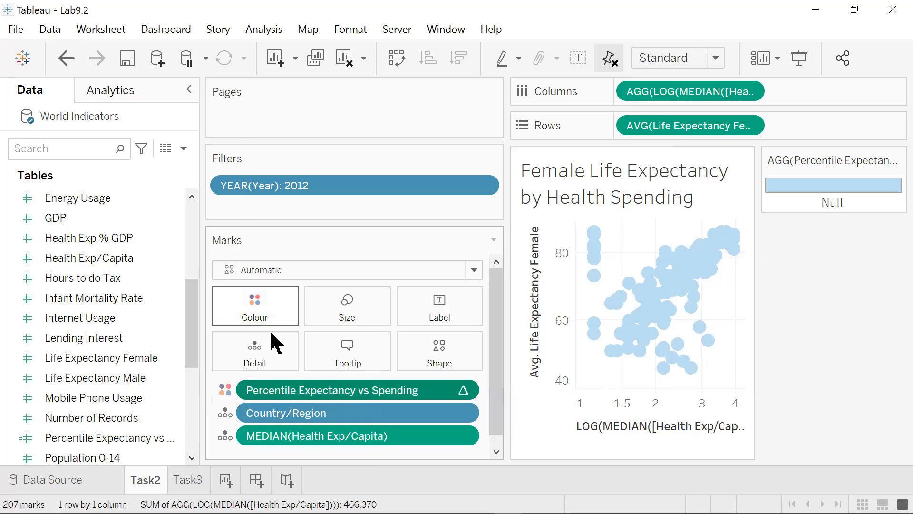
{"action": "left_click", "coordinate": [282, 364]}
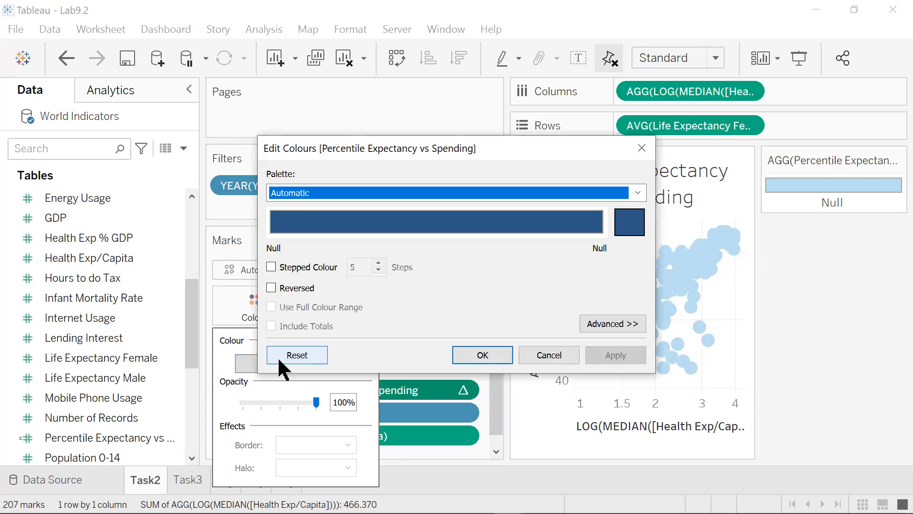
{"action": "left_click", "coordinate": [563, 363]}
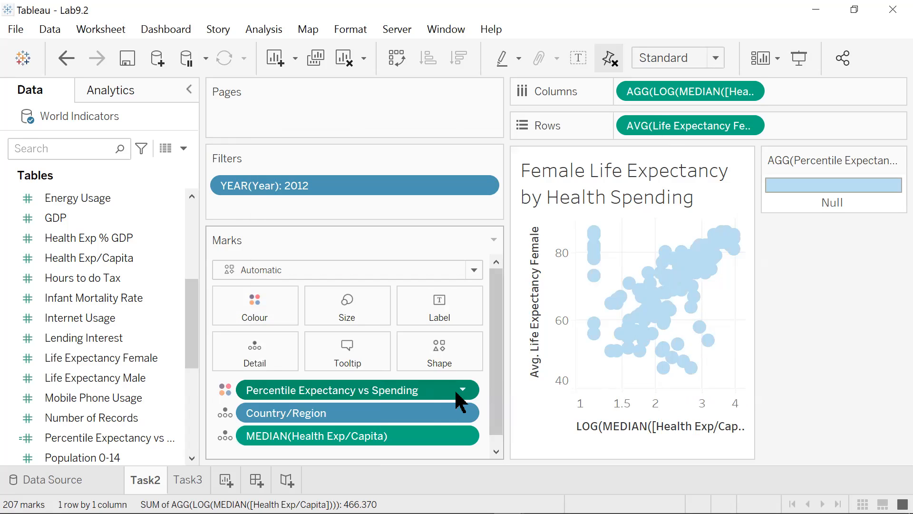
{"action": "left_click", "coordinate": [227, 391]}
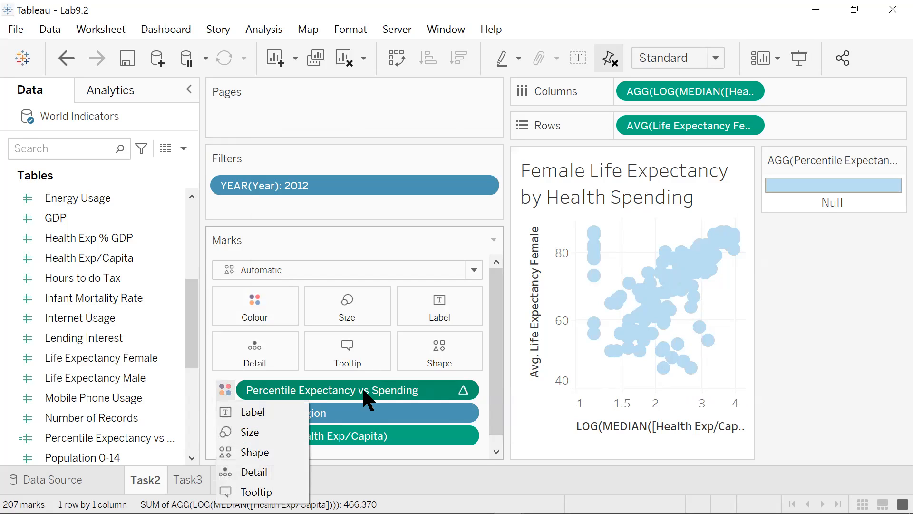
{"action": "left_click", "coordinate": [472, 391]}
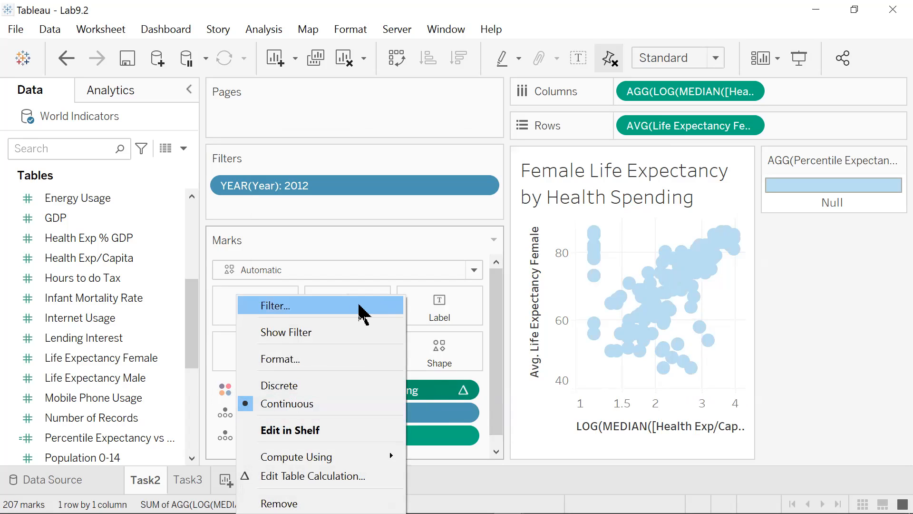
{"action": "left_click", "coordinate": [318, 270]}
{"action": "left_click", "coordinate": [257, 319]}
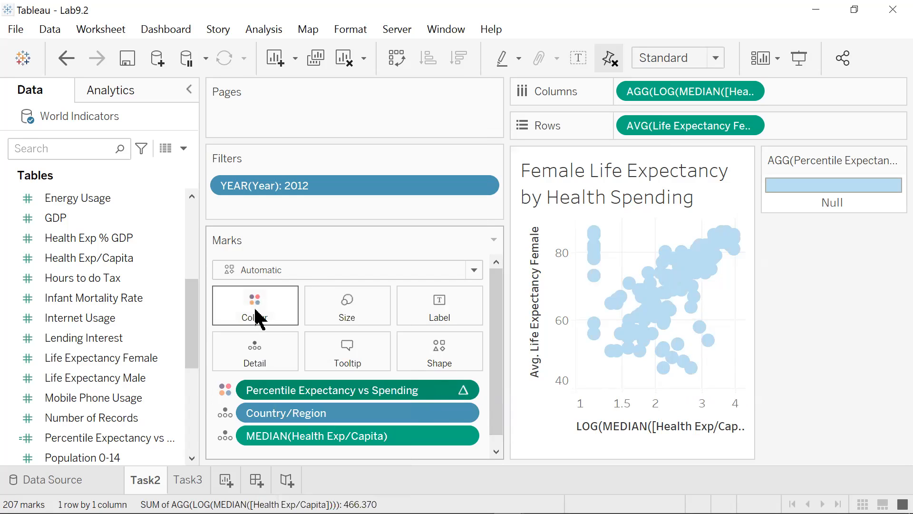
{"action": "left_click", "coordinate": [259, 312]}
{"action": "left_click", "coordinate": [307, 364]}
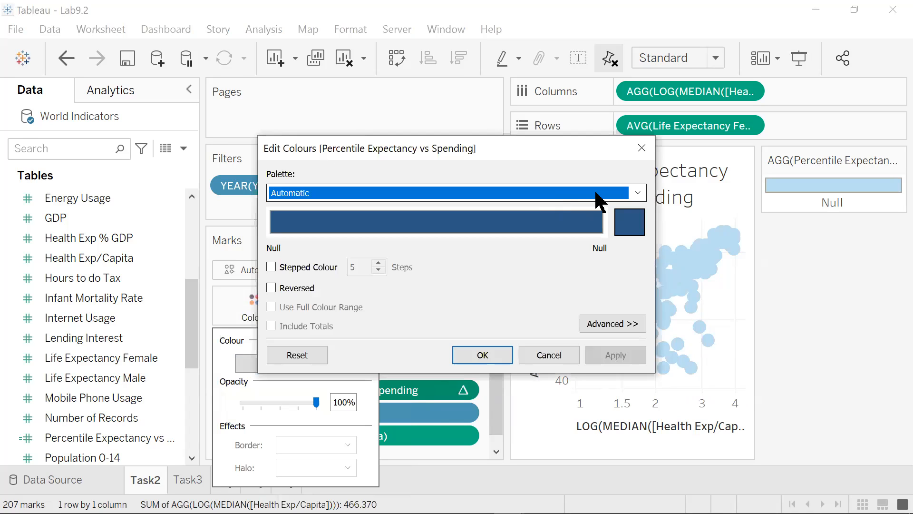
{"action": "left_click", "coordinate": [637, 192]}
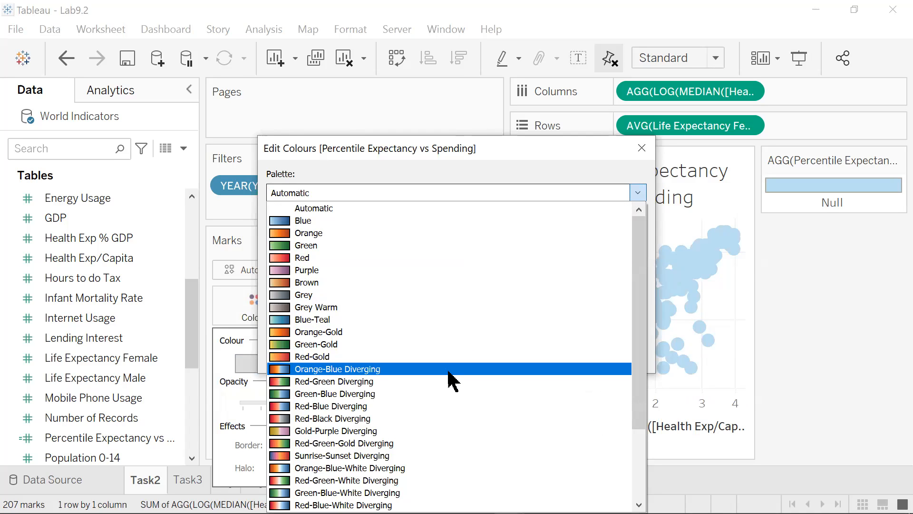
{"action": "left_click", "coordinate": [452, 369]}
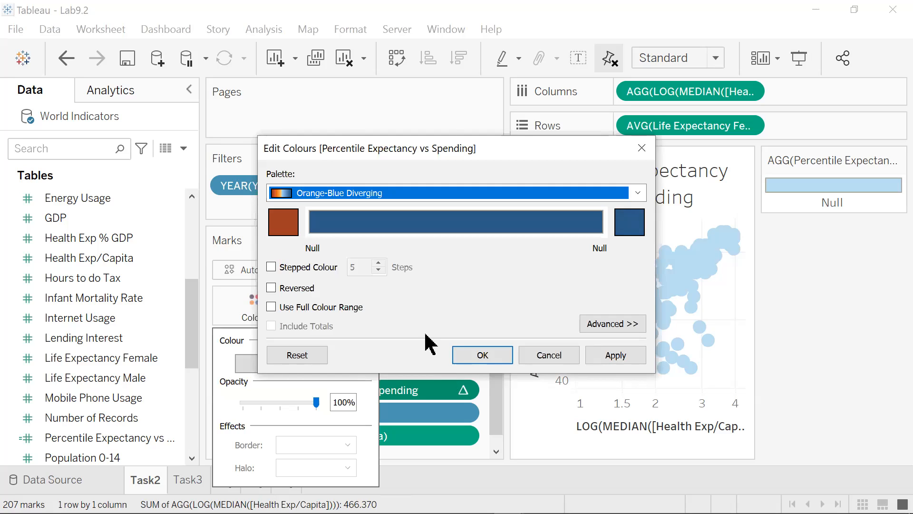
{"action": "left_click", "coordinate": [271, 267]}
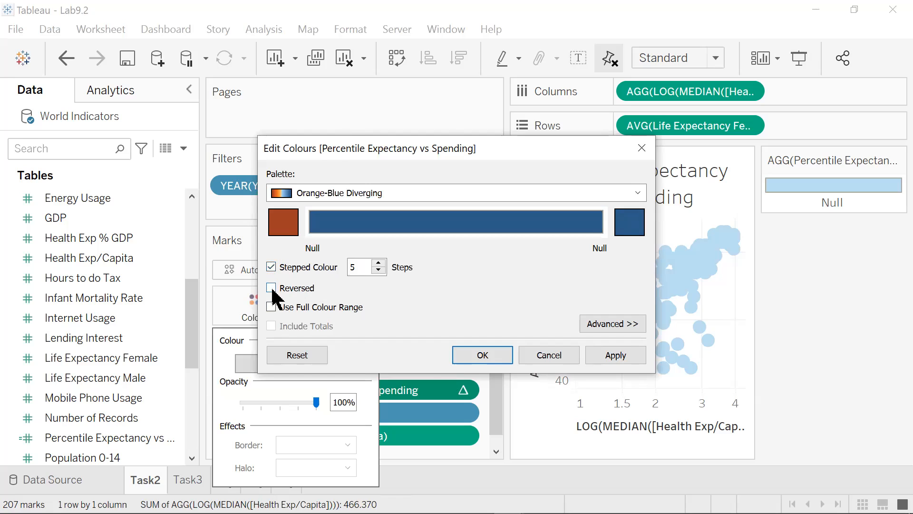
{"action": "left_click", "coordinate": [272, 287]}
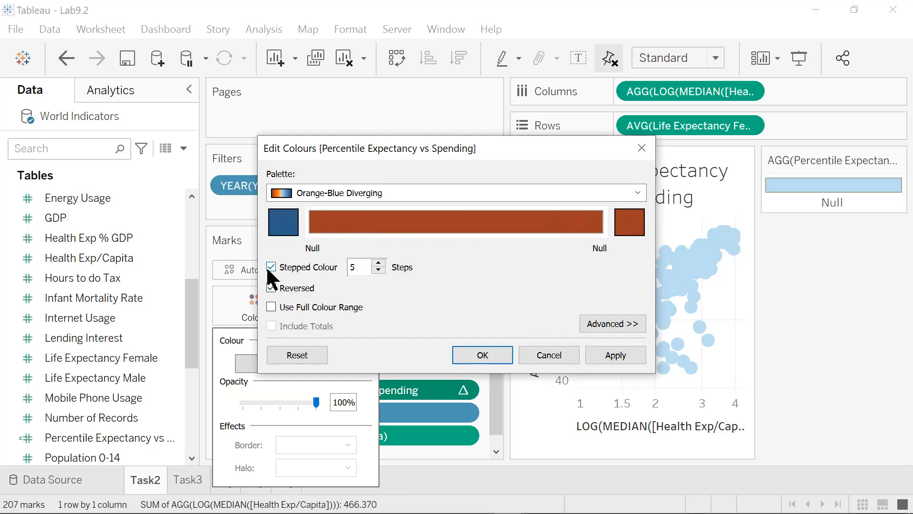
{"action": "left_click", "coordinate": [385, 264]}
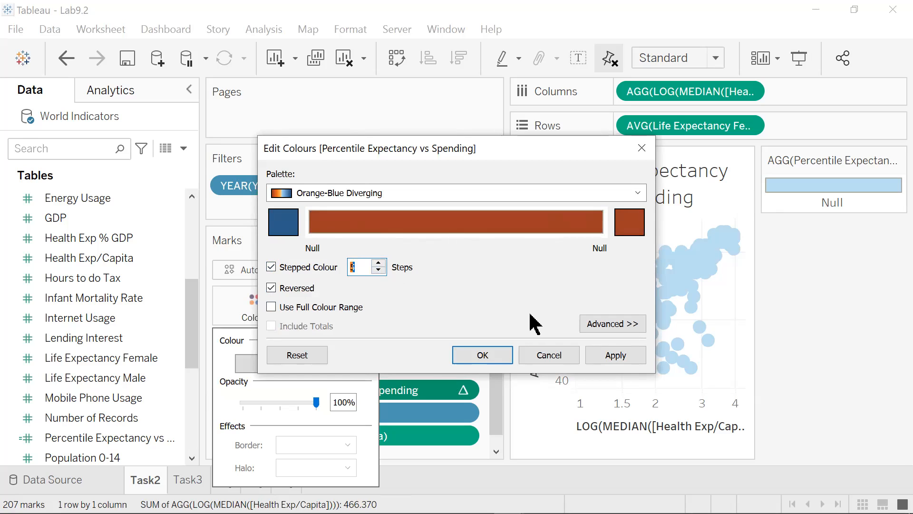
{"action": "left_click", "coordinate": [538, 360]}
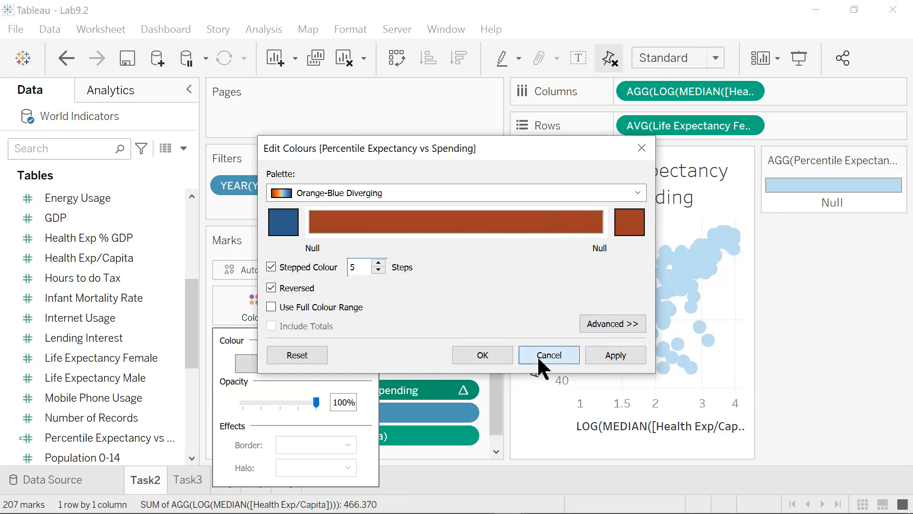
{"action": "left_click", "coordinate": [225, 391]}
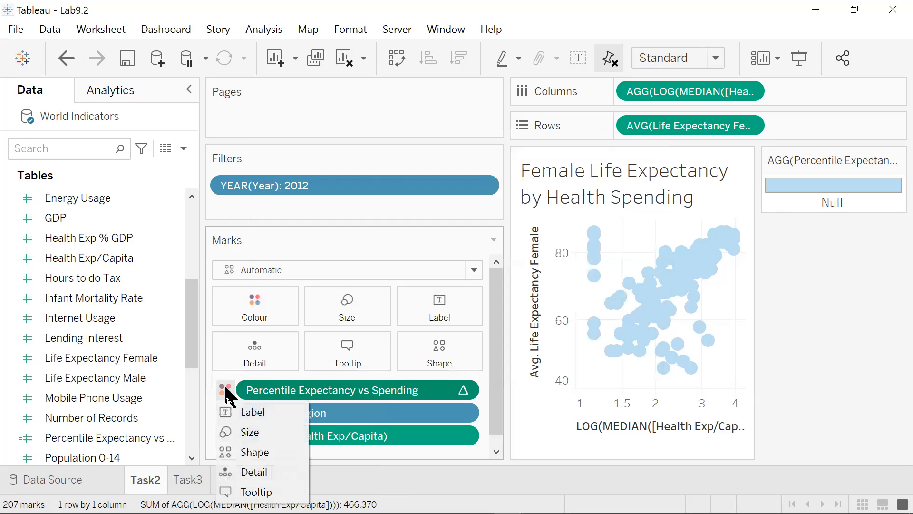
- Set the mark colours to the Orange-Blue Diverging palette with 5 stepped colours, reversed and using the full colour range
{"action": "left_click", "coordinate": [260, 311]}
{"action": "left_click", "coordinate": [259, 312]}
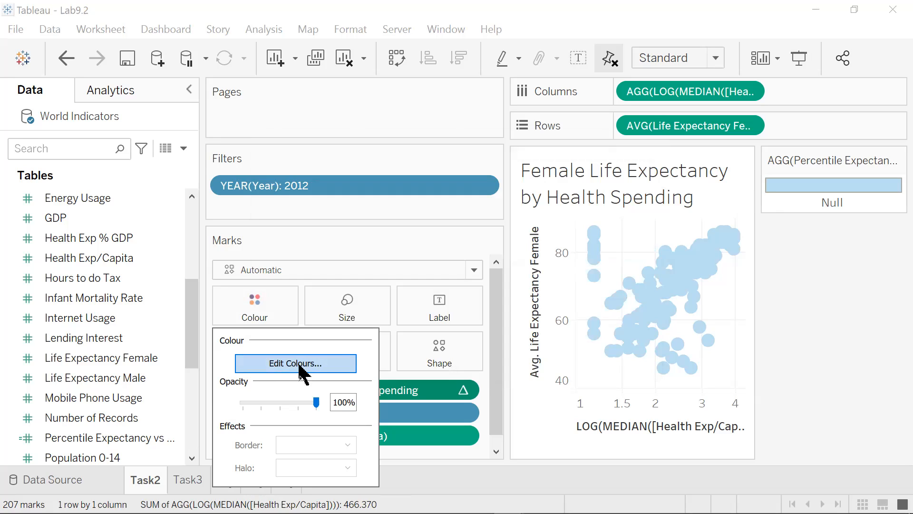
{"action": "left_click", "coordinate": [300, 364]}
{"action": "left_click", "coordinate": [638, 194]}
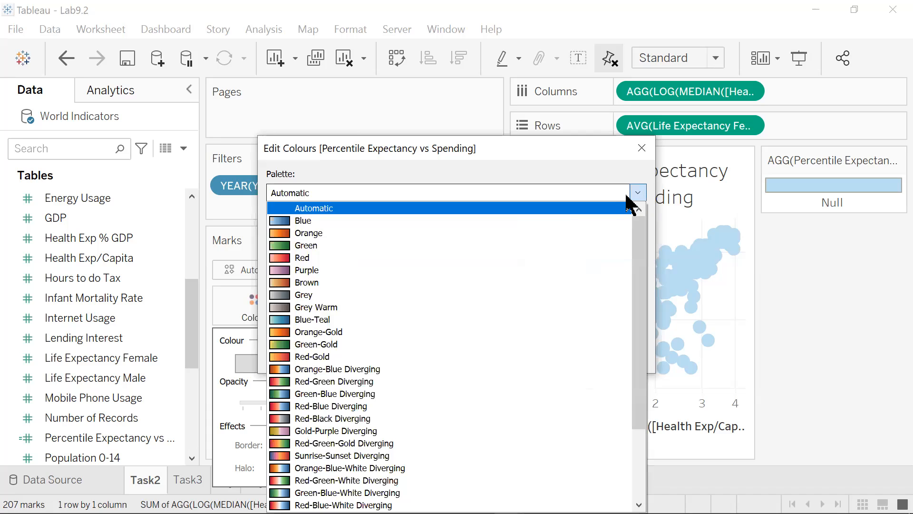
{"action": "left_click", "coordinate": [374, 368]}
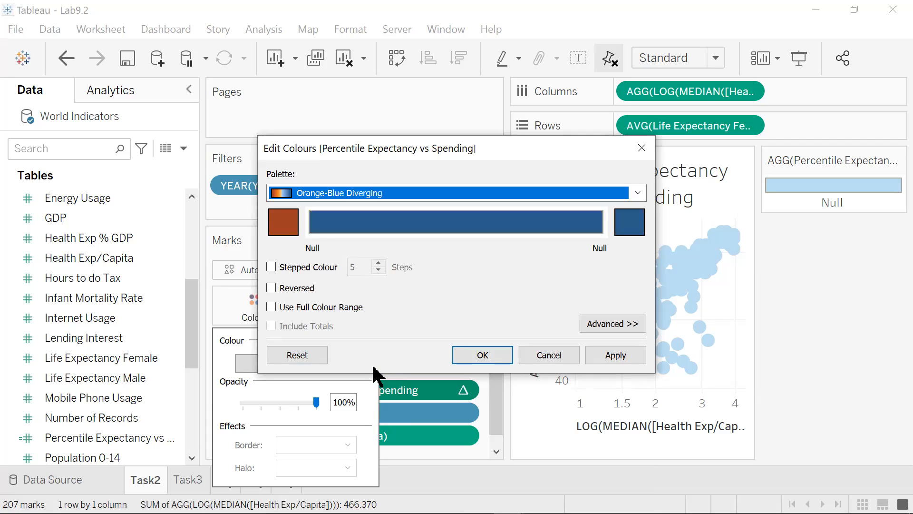
{"action": "left_click", "coordinate": [269, 268]}
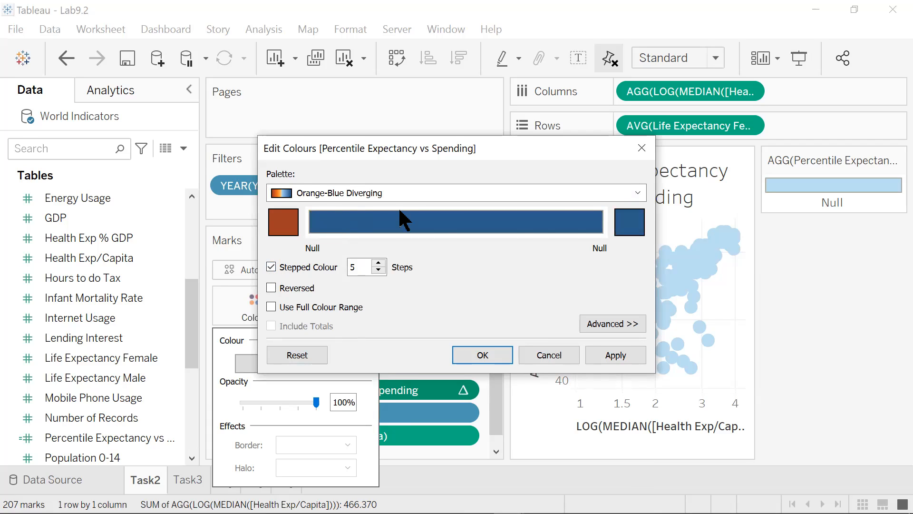
{"action": "left_click", "coordinate": [270, 267]}
{"action": "left_click", "coordinate": [269, 268]}
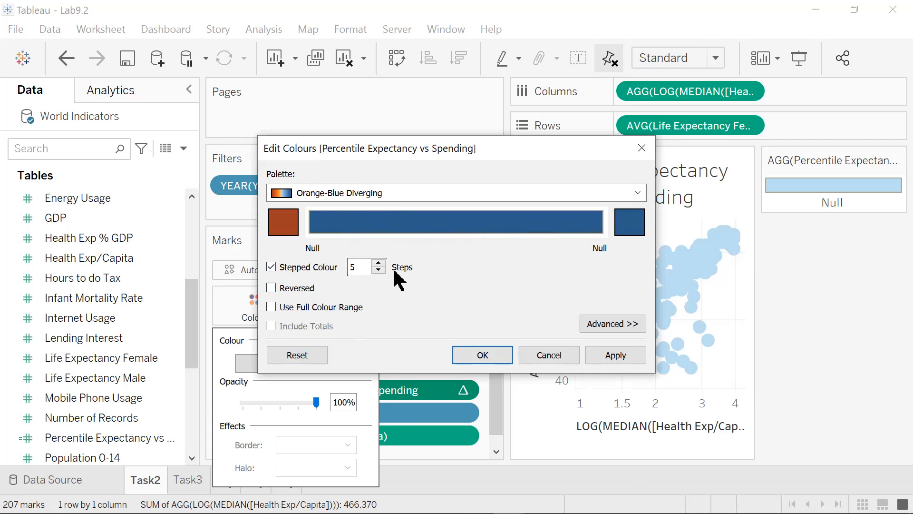
{"action": "left_click", "coordinate": [270, 288]}
{"action": "left_click", "coordinate": [272, 306]}
{"action": "left_click", "coordinate": [272, 305]}
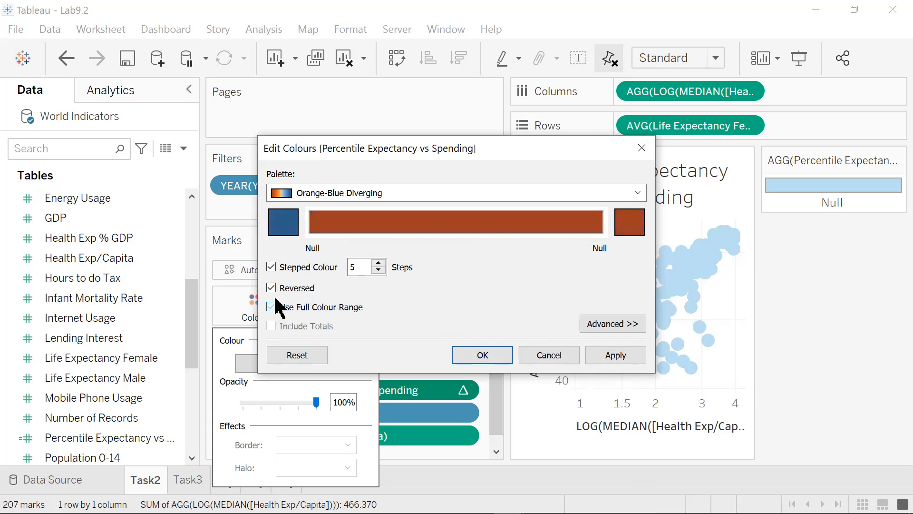
{"action": "left_click", "coordinate": [493, 355]}
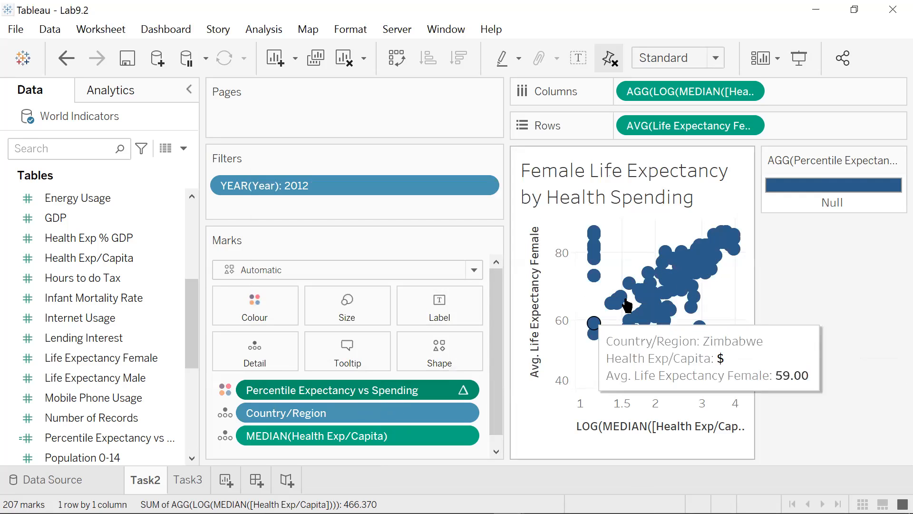
- Compute the Percentile Expectancy vs Spending table calculation on the colour mark using Country/Region
{"action": "mouse_move", "coordinate": [696, 270]}
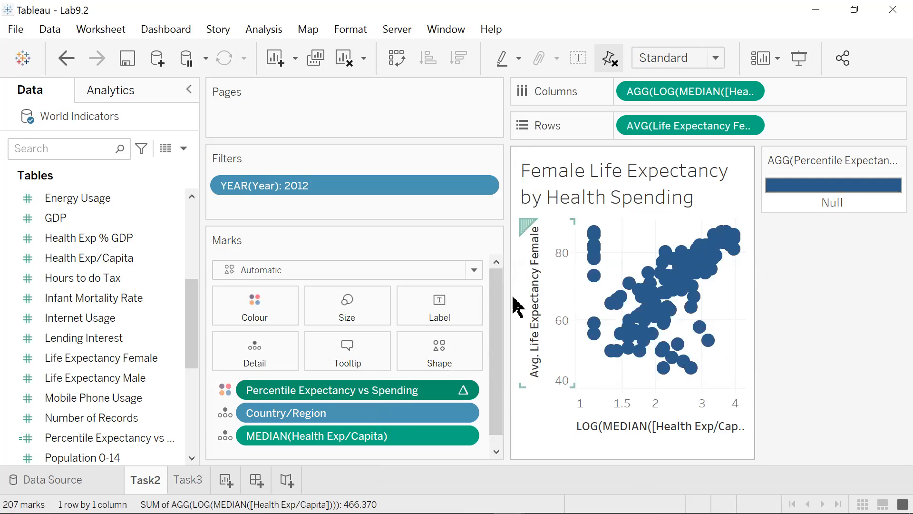
{"action": "left_click_drag", "start_coordinate": [288, 391], "coordinate": [264, 311]}
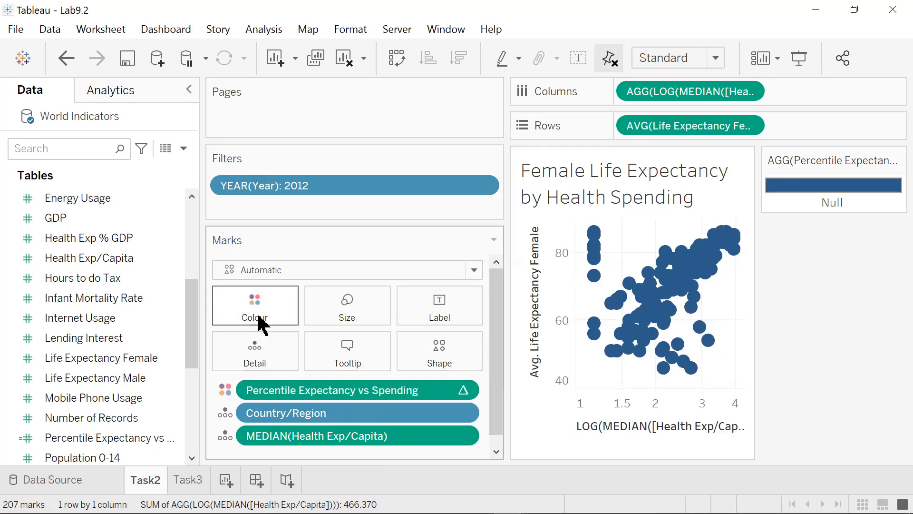
{"action": "left_click", "coordinate": [251, 305]}
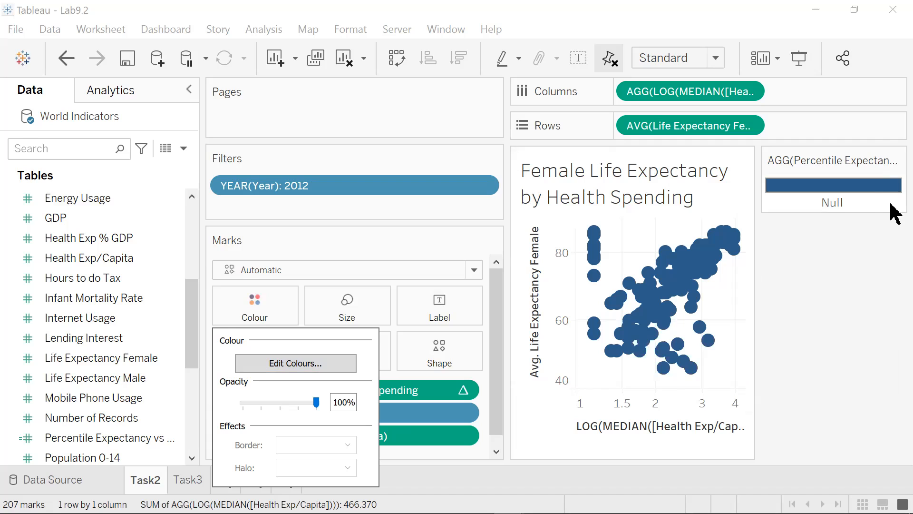
{"action": "left_click", "coordinate": [467, 392]}
{"action": "left_click", "coordinate": [466, 392]}
{"action": "left_click", "coordinate": [467, 393]}
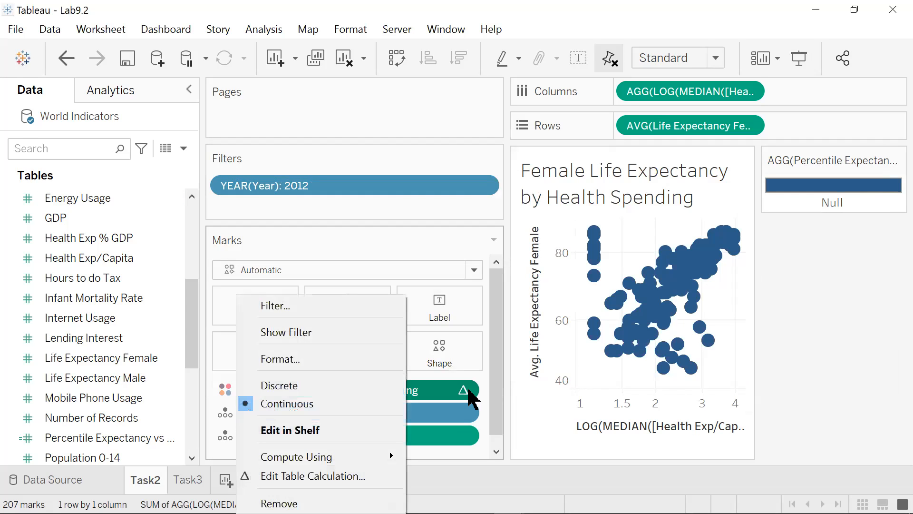
{"action": "key", "text": "Up"}
{"action": "key", "text": "Up"}
{"action": "key", "text": "Up"}
{"action": "key", "text": "Right"}
{"action": "key", "text": "Down"}
{"action": "key", "text": "Down"}
{"action": "key", "text": "Return"}
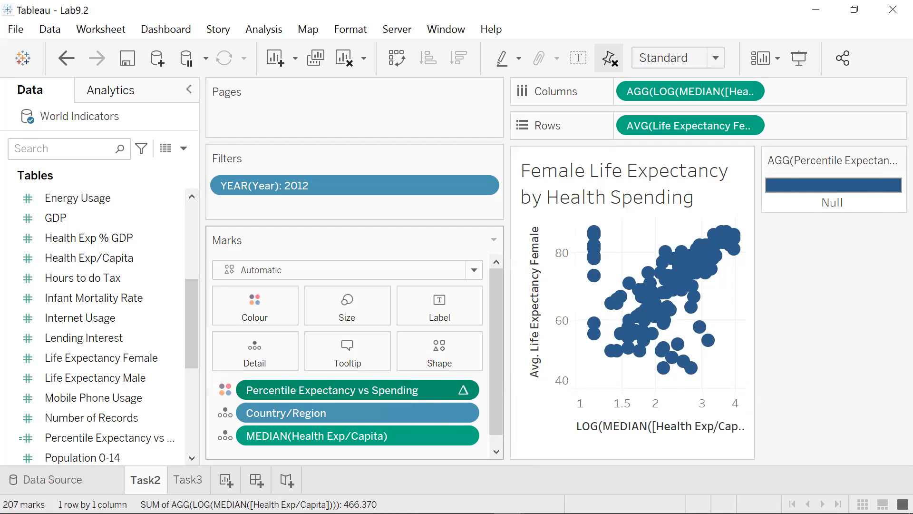
- Review the palette settings of the Percentile Expectancy vs Spending colours and inspect the recoloured marks in the scatter plot
{"action": "left_click", "coordinate": [261, 308]}
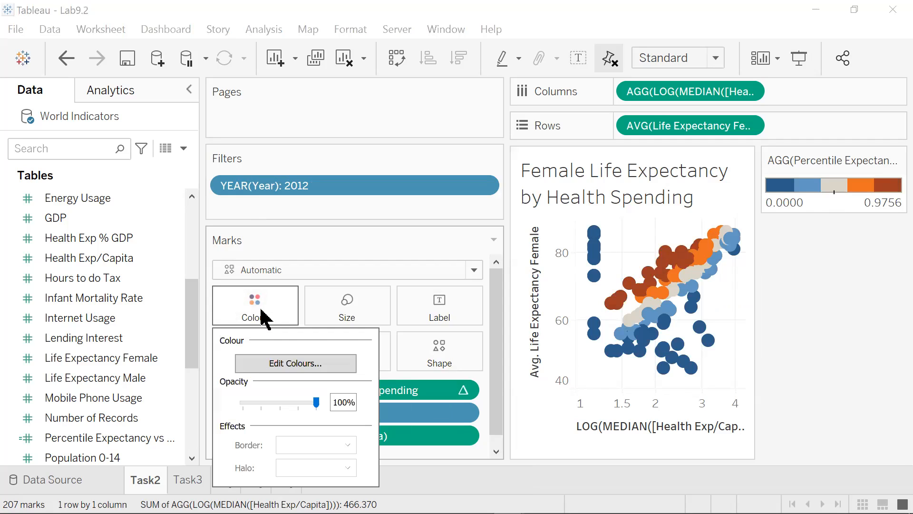
{"action": "left_click", "coordinate": [300, 363]}
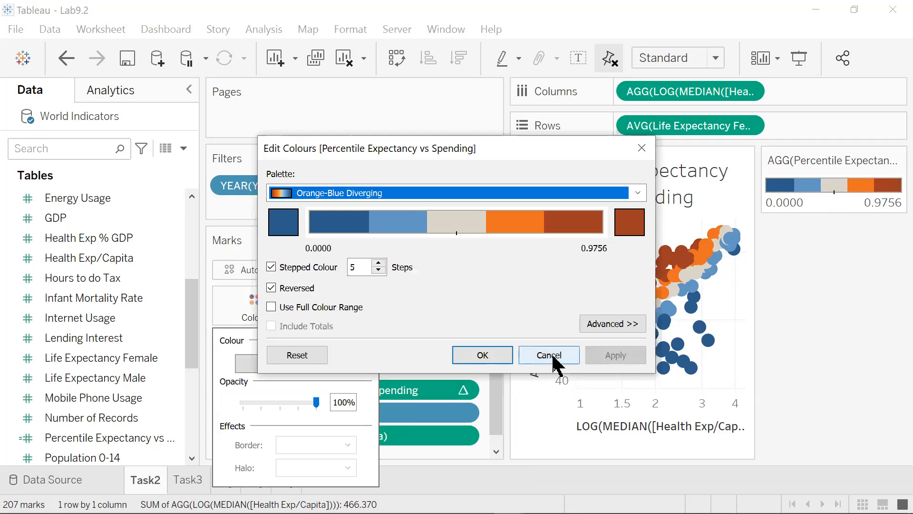
{"action": "left_click", "coordinate": [550, 356]}
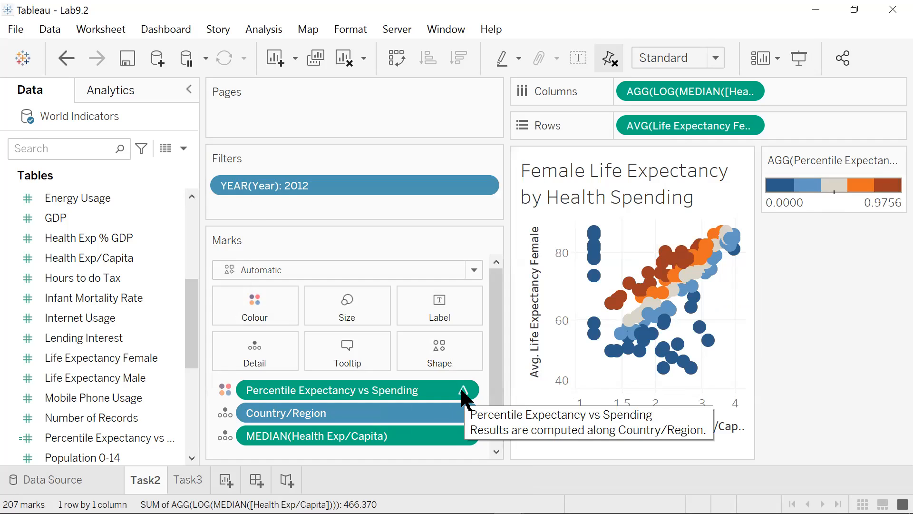
{"action": "left_click", "coordinate": [463, 391]}
{"action": "mouse_move", "coordinate": [628, 339]}
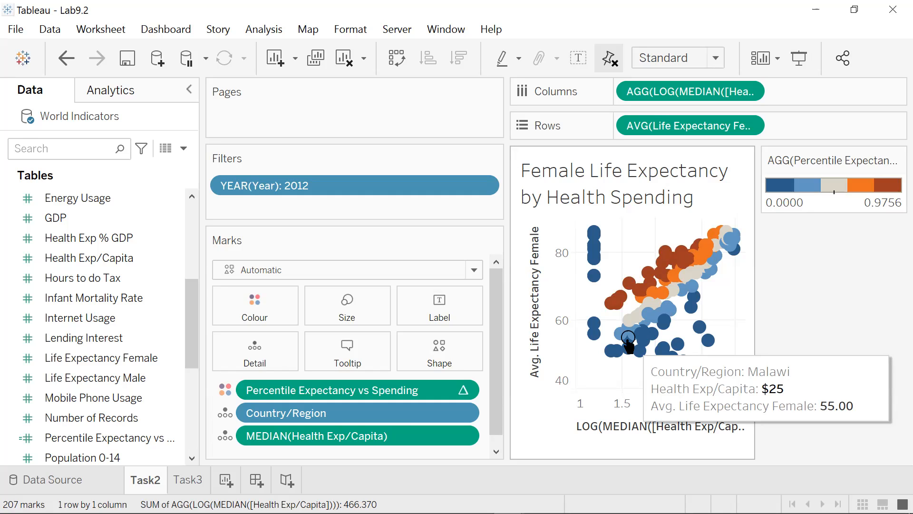
- Create a calculated field named Percentile by Color that groups Percentile Expectancy vs Spending into bands from "<10th & >90th percentile" to "50th percentile +-10"
{"action": "left_click", "coordinate": [265, 30]}
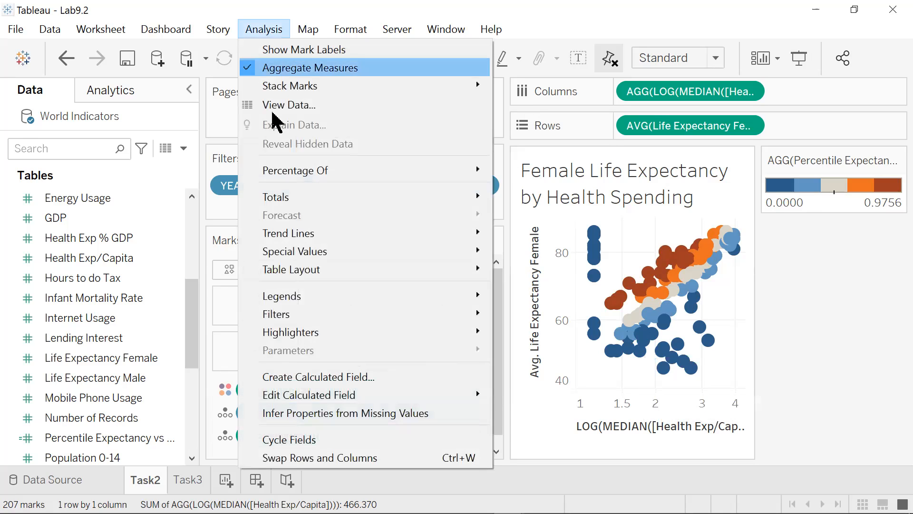
{"action": "left_click", "coordinate": [342, 377]}
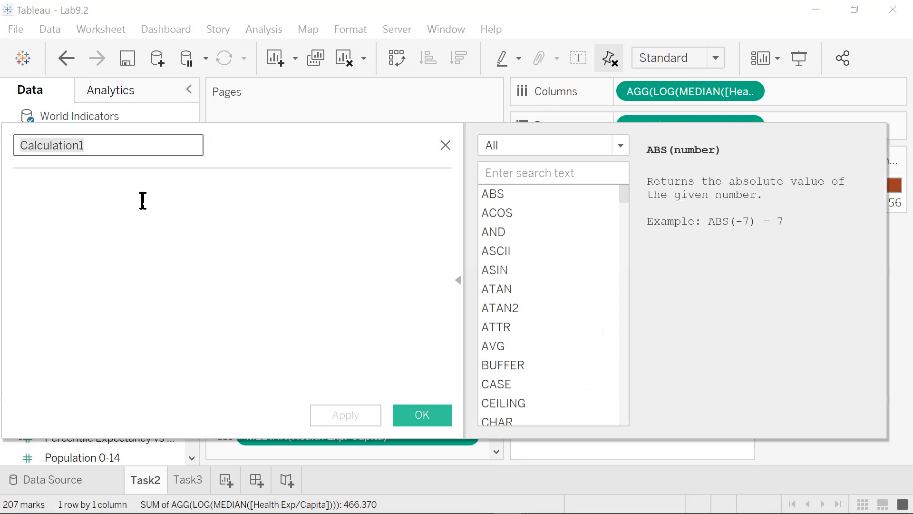
{"action": "left_click", "coordinate": [106, 146]}
{"action": "double_click", "coordinate": [11, 145]}
{"action": "type", "text": "Percentile by Color"}
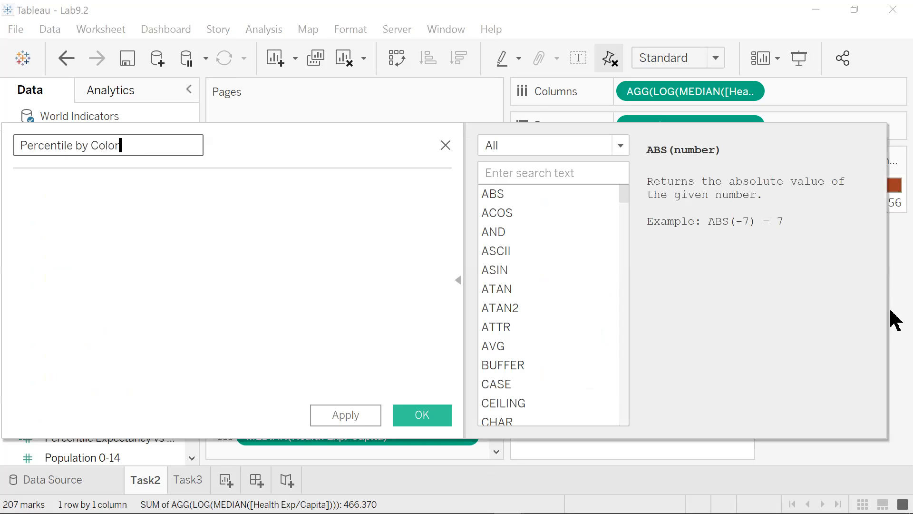
{"action": "left_click", "coordinate": [184, 206]}
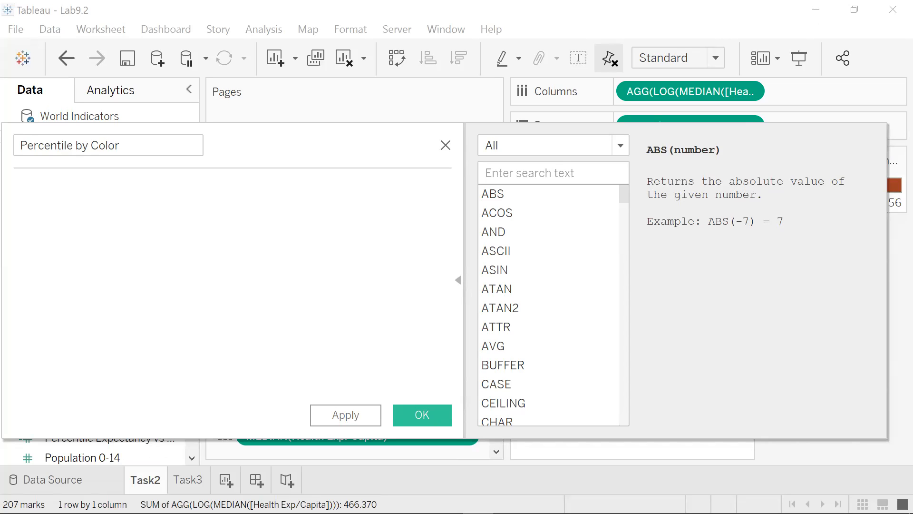
{"action": "left_click", "coordinate": [119, 252]}
{"action": "key", "text": "ctrl+v"}
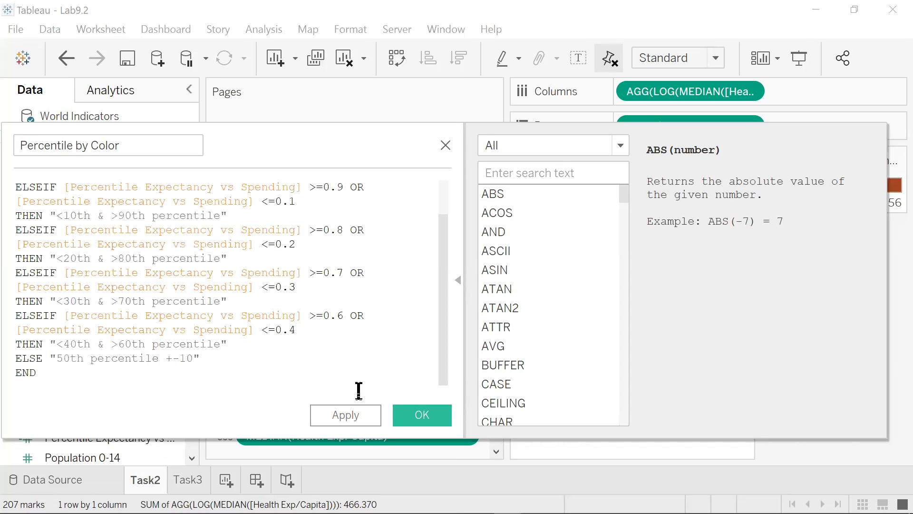
{"action": "left_click", "coordinate": [420, 413]}
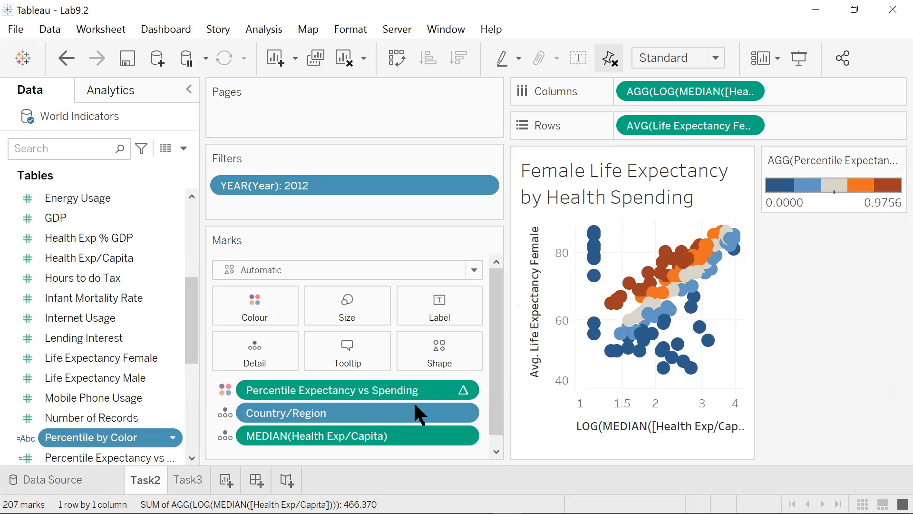
- Colour the scatter plot marks by Percentile by Color and set the Null item's colour to #eddfe6
{"action": "left_click_drag", "start_coordinate": [103, 440], "coordinate": [272, 308]}
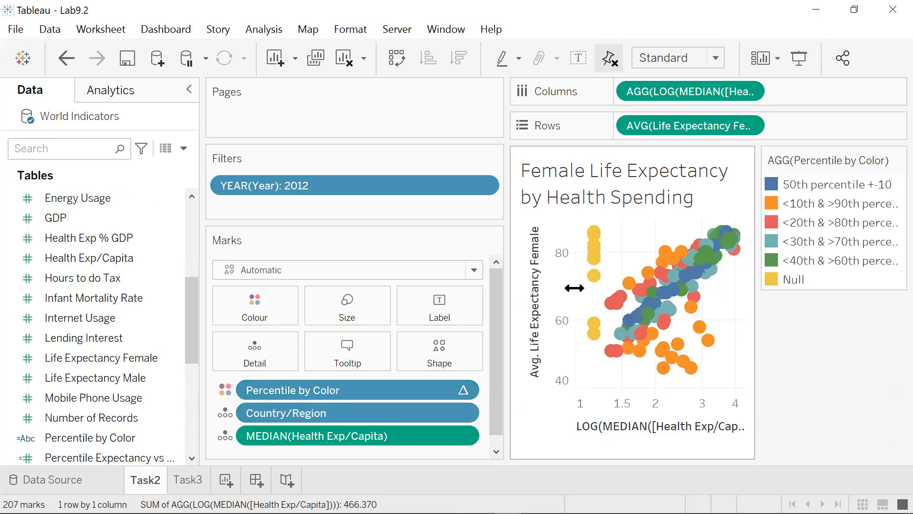
{"action": "left_click", "coordinate": [278, 310]}
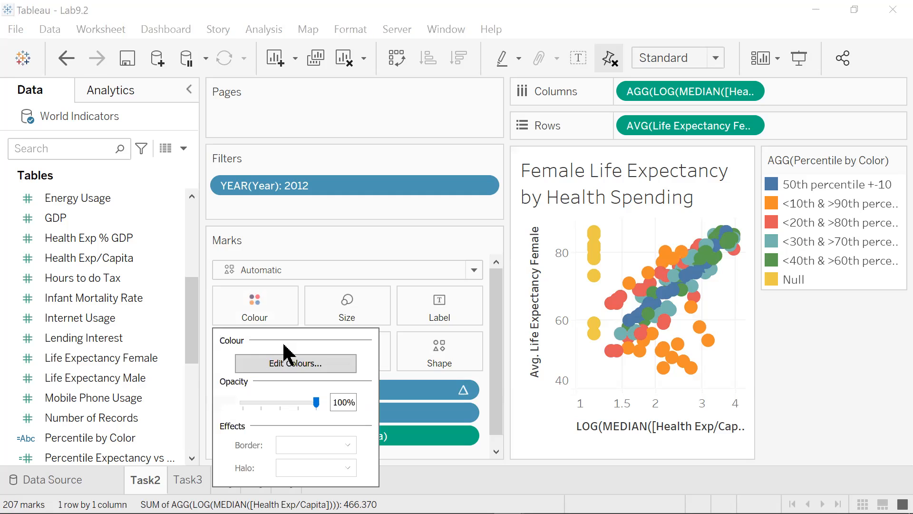
{"action": "left_click", "coordinate": [294, 366]}
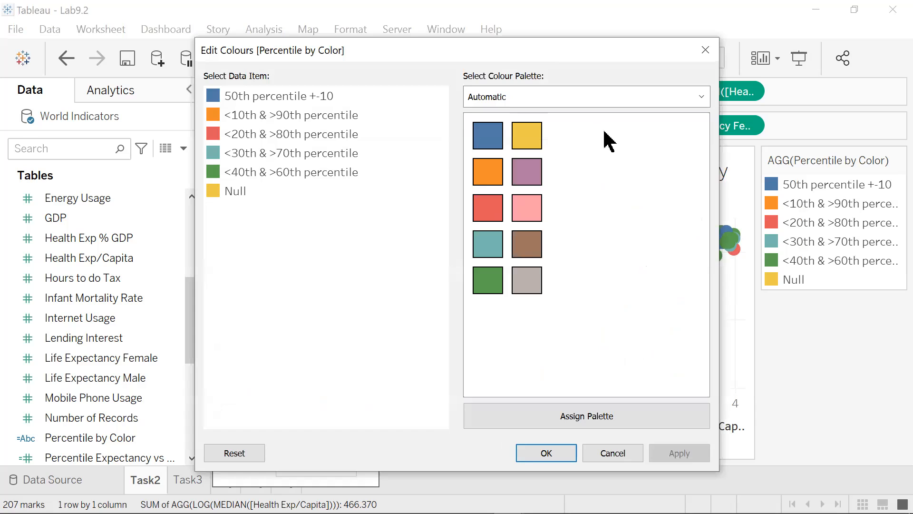
{"action": "left_click", "coordinate": [701, 97]}
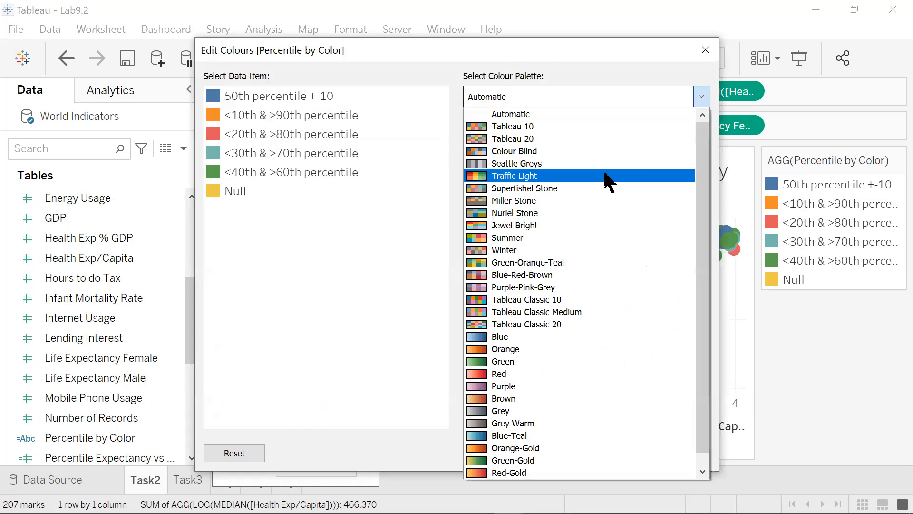
{"action": "left_click", "coordinate": [607, 176]}
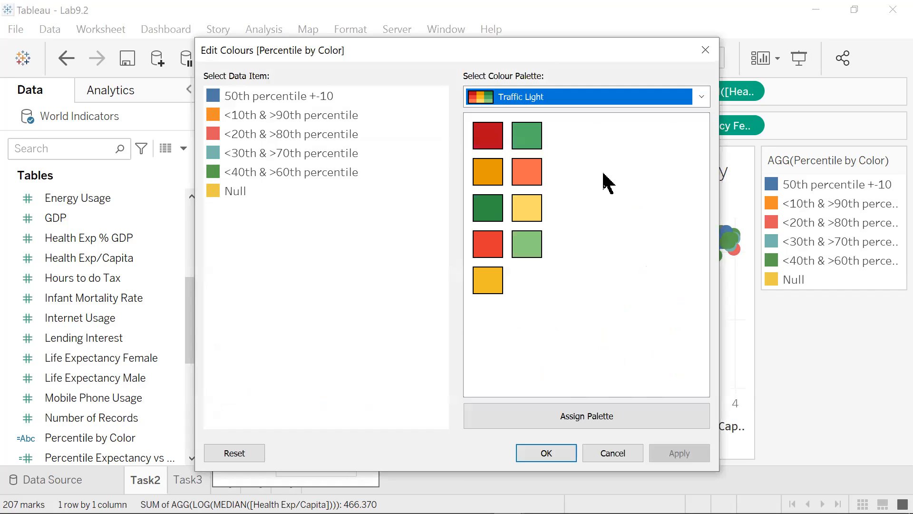
{"action": "left_click", "coordinate": [214, 192]}
{"action": "double_click", "coordinate": [213, 192]}
{"action": "left_click", "coordinate": [460, 285]}
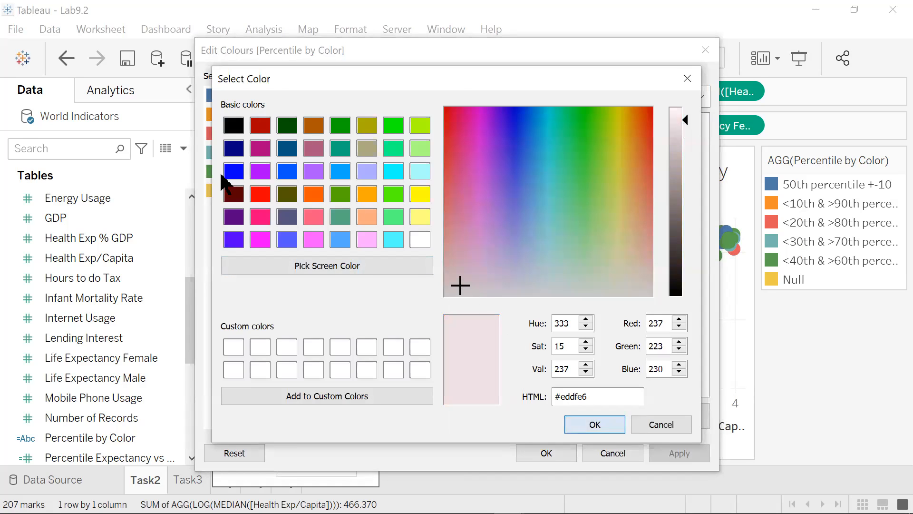
{"action": "key", "text": "Return"}
{"action": "left_click", "coordinate": [679, 453]}
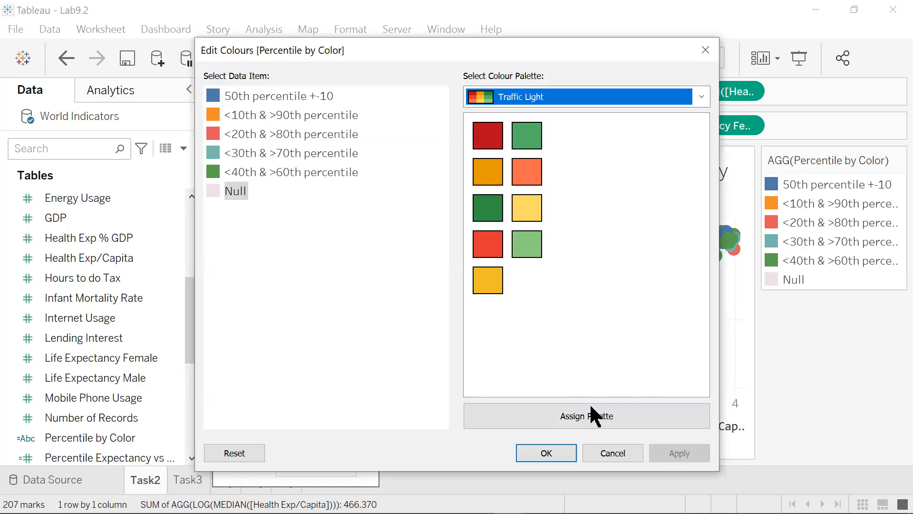
{"action": "left_click", "coordinate": [546, 453]}
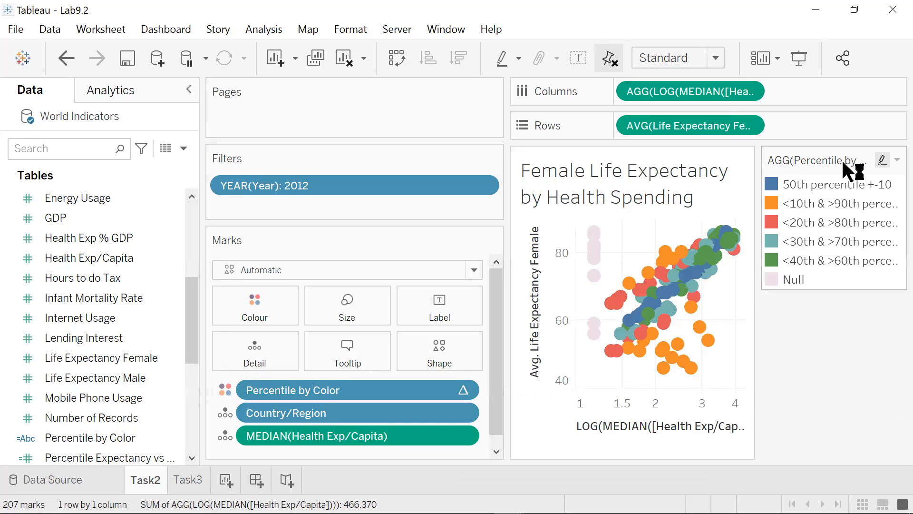
- Fit the scatter plot to Entire View and widen the chart by narrowing the Marks card area and the colour legend
{"action": "left_click", "coordinate": [716, 56]}
{"action": "left_click", "coordinate": [703, 122]}
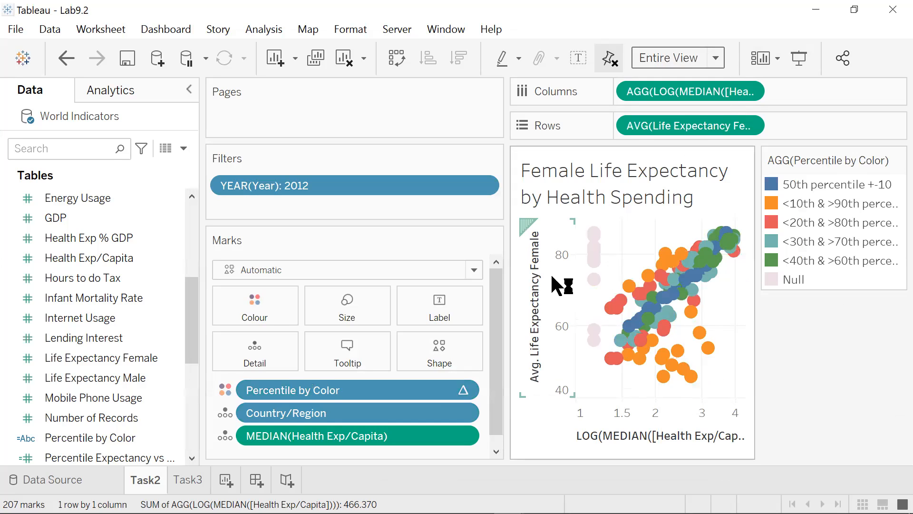
{"action": "left_click_drag", "start_coordinate": [505, 301], "coordinate": [335, 304]}
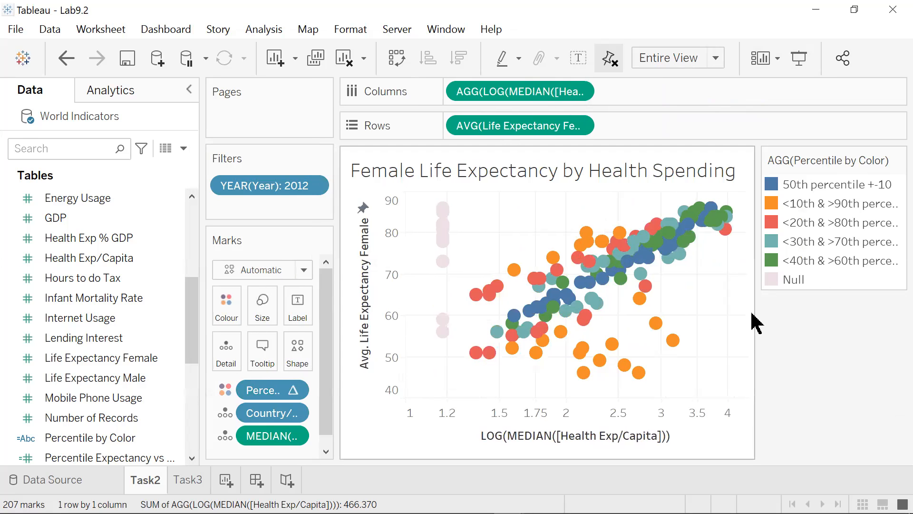
{"action": "left_click_drag", "start_coordinate": [761, 312], "coordinate": [838, 310]}
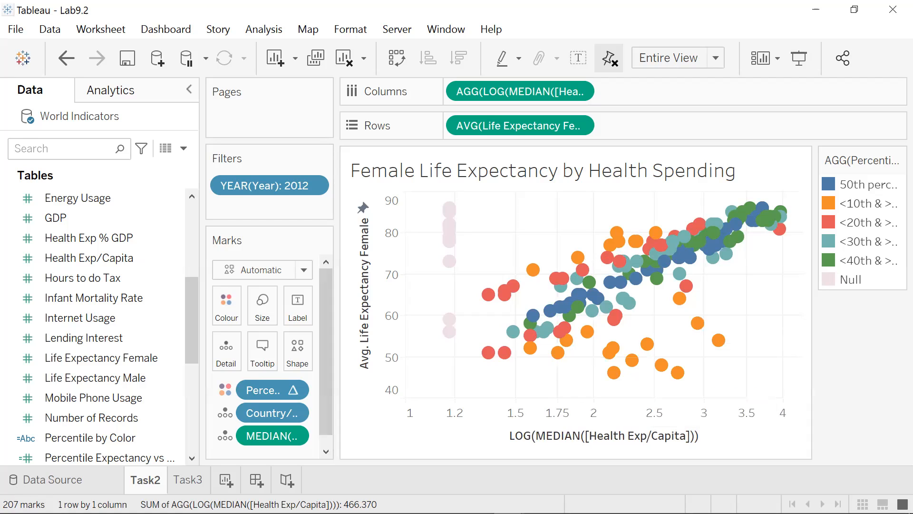
- Colour the marks of the Female Life Expectancy by Birth Rate scatter plot on the Task3 sheet by Percentile by Color
{"action": "left_click", "coordinate": [188, 480]}
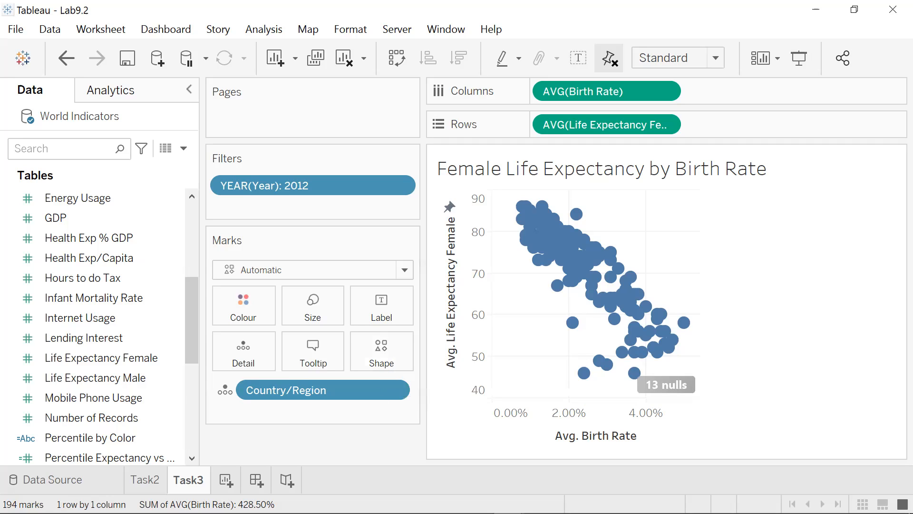
{"action": "left_click", "coordinate": [90, 437]}
{"action": "left_click_drag", "start_coordinate": [90, 438], "coordinate": [251, 326]}
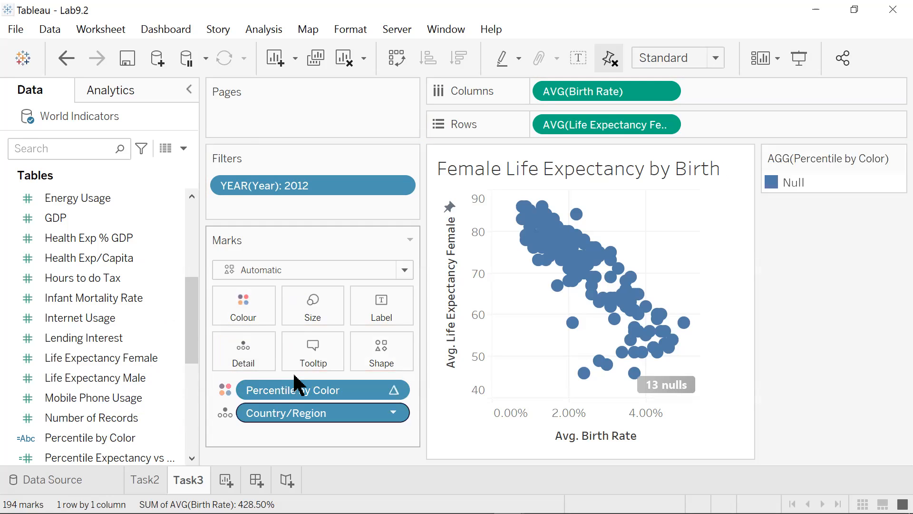
- Compute the Percentile by Color table calculation on the Task3 sheet using Country/Region
{"action": "left_click", "coordinate": [394, 391]}
{"action": "key", "text": "Down"}
{"action": "key", "text": "Down"}
{"action": "key", "text": "Up"}
{"action": "key", "text": "Right"}
{"action": "key", "text": "Up"}
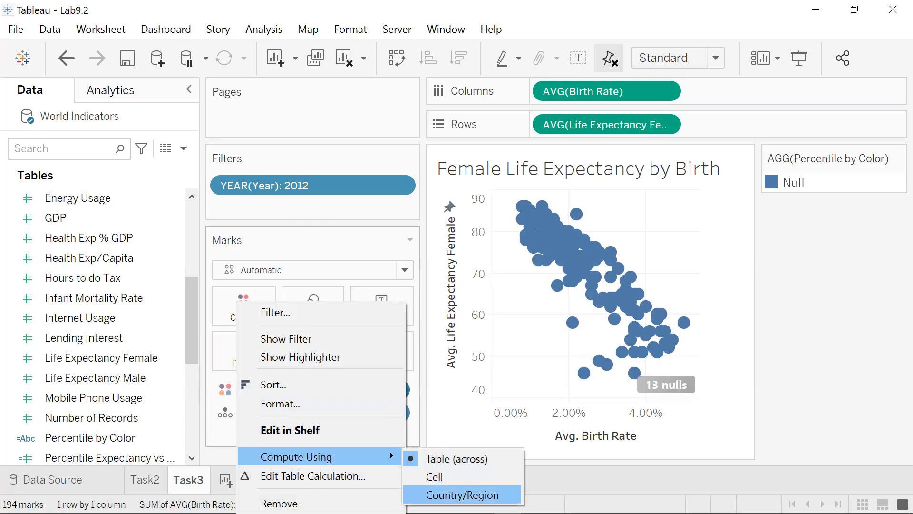
{"action": "left_click", "coordinate": [495, 495]}
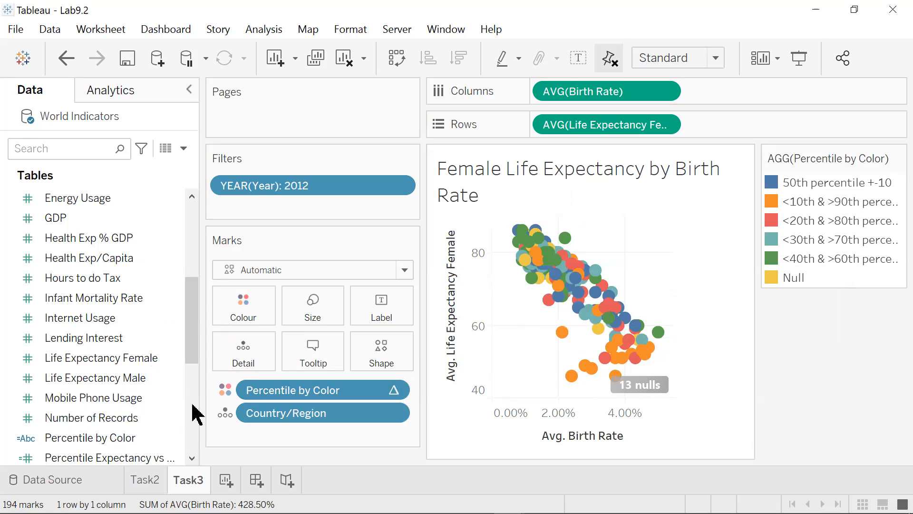
- Set the Null item's colour to #a79fa4 in the Percentile by Color colouring on the Task3 sheet
{"action": "left_click", "coordinate": [255, 311]}
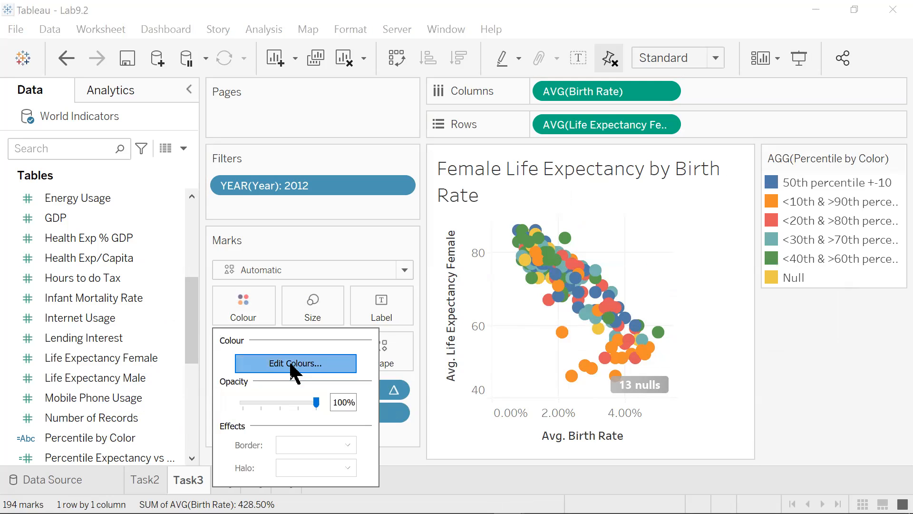
{"action": "left_click", "coordinate": [293, 364]}
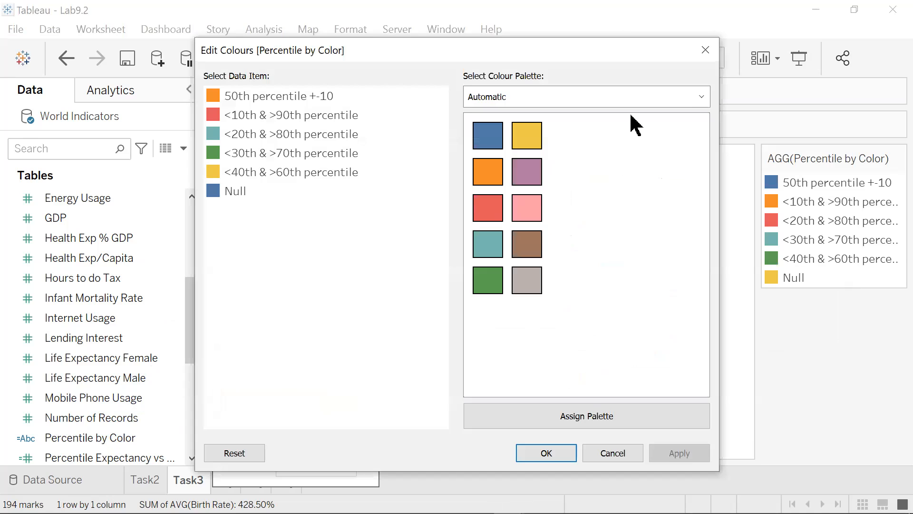
{"action": "left_click", "coordinate": [701, 98]}
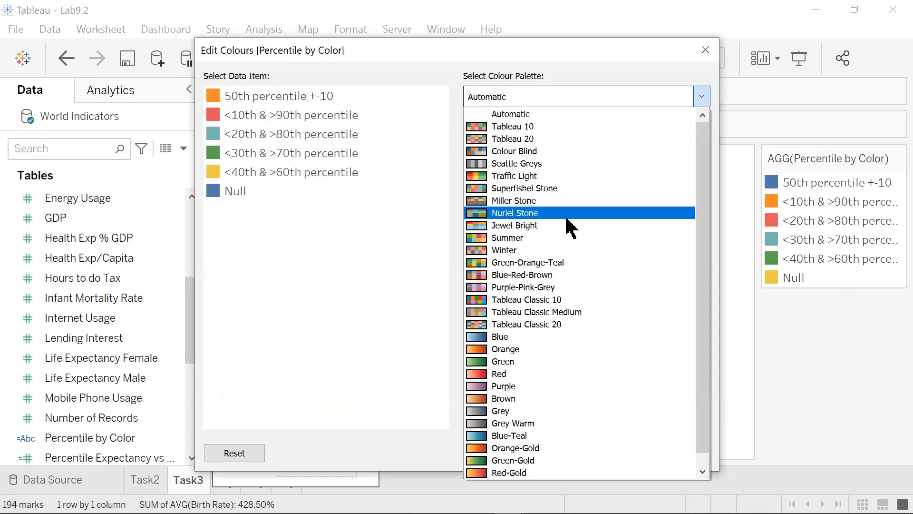
{"action": "left_click", "coordinate": [550, 176]}
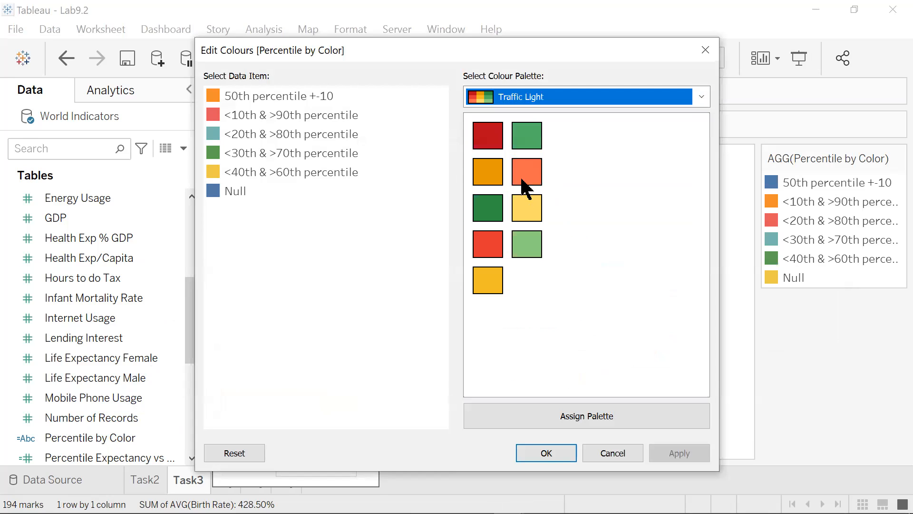
{"action": "left_click", "coordinate": [215, 191]}
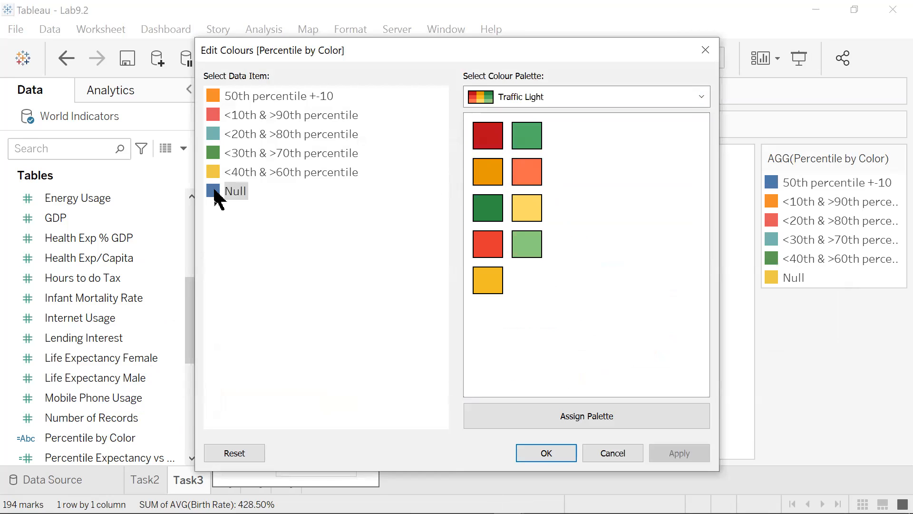
{"action": "double_click", "coordinate": [214, 191]}
{"action": "left_click", "coordinate": [465, 286]}
{"action": "left_click", "coordinate": [599, 402]}
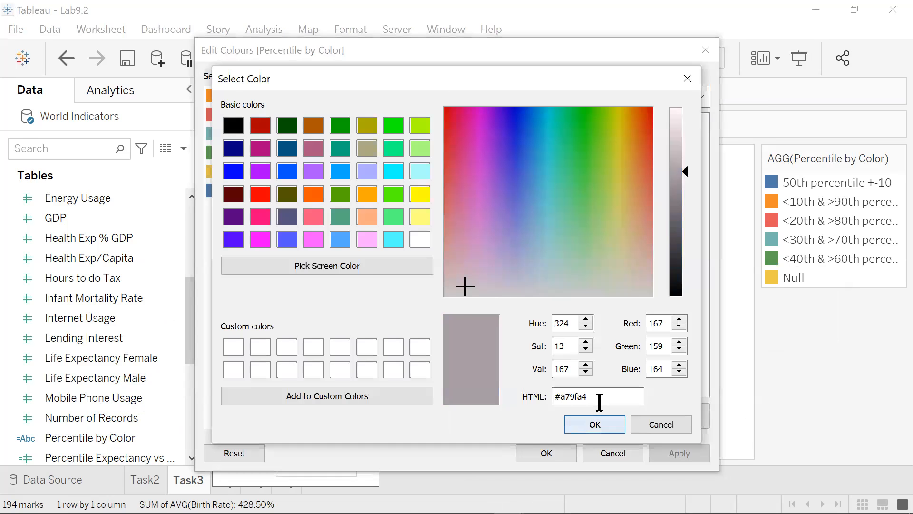
{"action": "key", "text": "Return"}
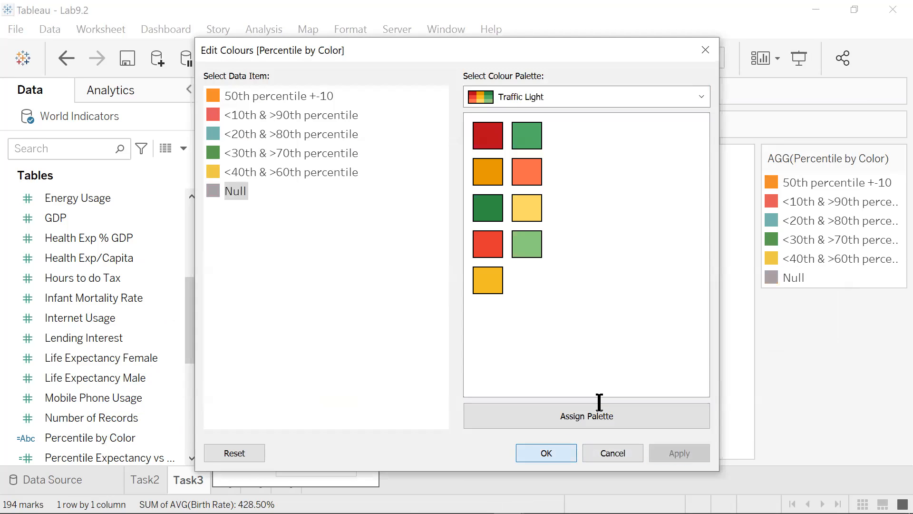
{"action": "key", "text": "Return"}
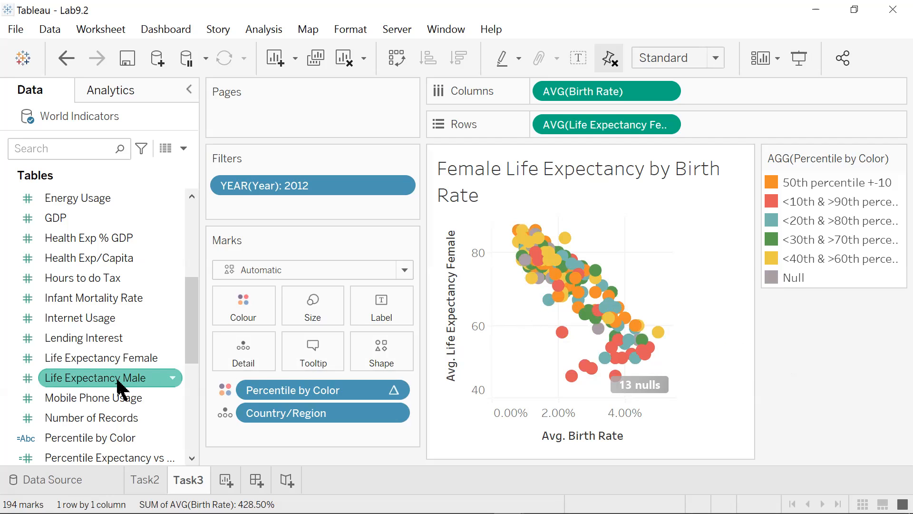
- Add the Health Exp/Capita measure to the tooltip of the Task3 scatter plot marks
{"action": "scroll", "coordinate": [117, 381], "scroll_direction": "down", "scroll_amount": 5}
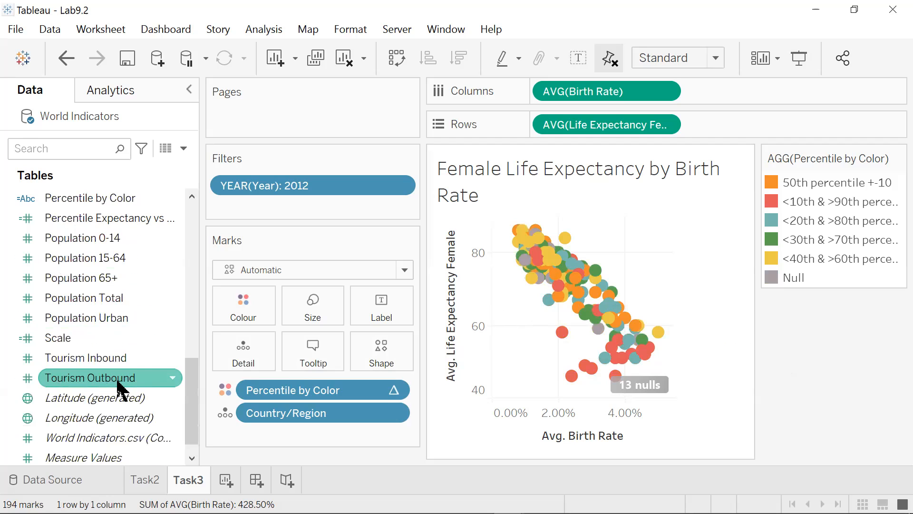
{"action": "scroll", "coordinate": [122, 387], "scroll_direction": "up", "scroll_amount": 4}
{"action": "scroll", "coordinate": [122, 385], "scroll_direction": "up", "scroll_amount": 1}
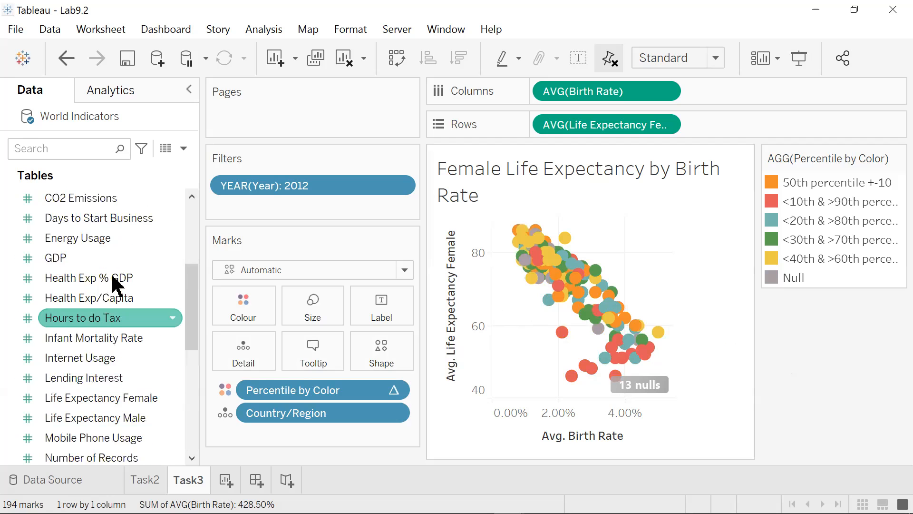
{"action": "mouse_move", "coordinate": [113, 308]}
{"action": "left_mouse_down"}
{"action": "mouse_move", "coordinate": [252, 313]}
{"action": "mouse_move", "coordinate": [306, 361]}
{"action": "mouse_move", "coordinate": [305, 353]}
{"action": "left_mouse_up"}
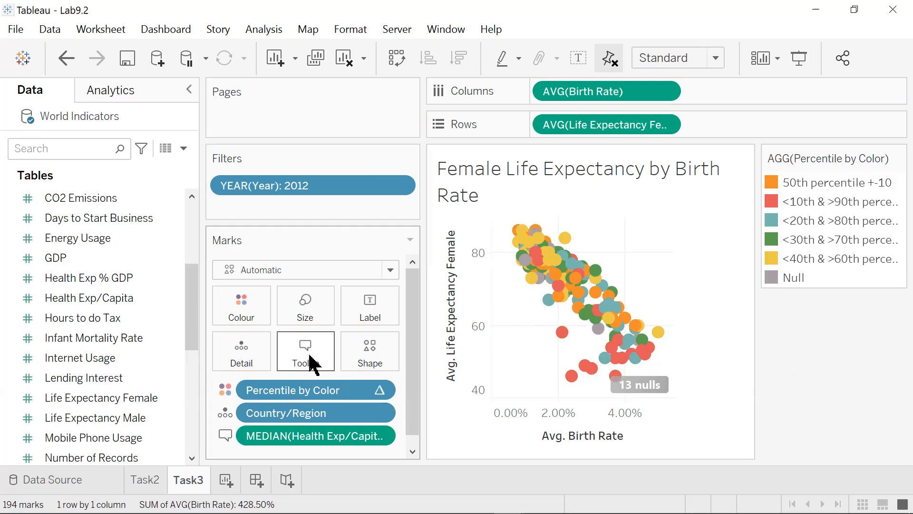
- Insert a new tooltip line labelled "Health Exp/Capita:" below the Country/Region line
{"action": "left_click", "coordinate": [308, 361]}
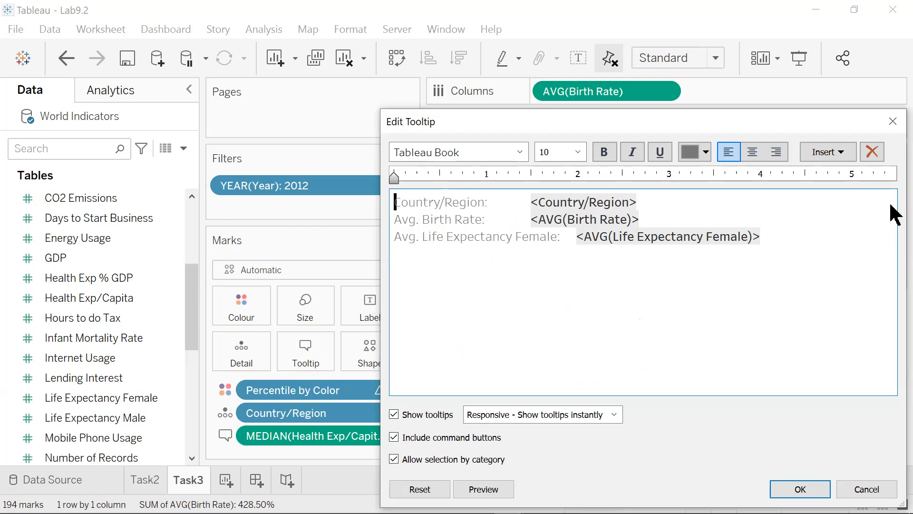
{"action": "left_click", "coordinate": [665, 203]}
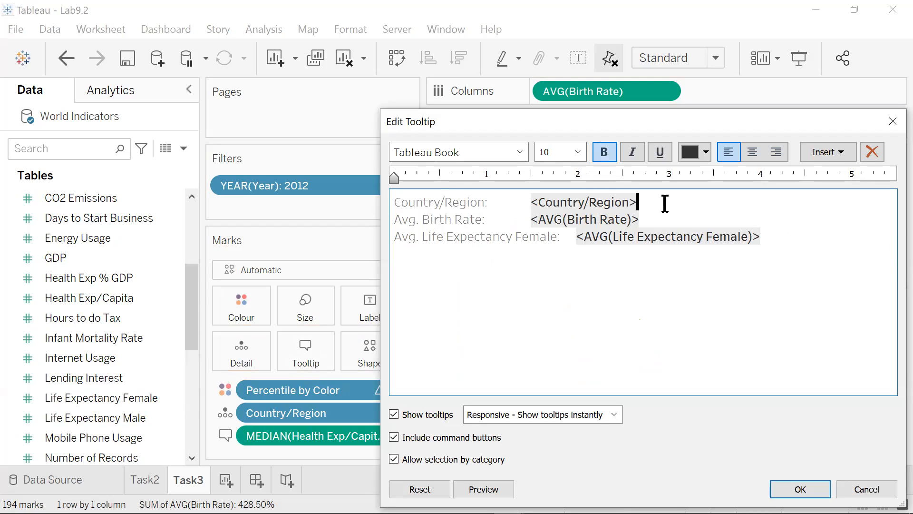
{"action": "key", "text": "Return"}
{"action": "type", "text": "Health"}
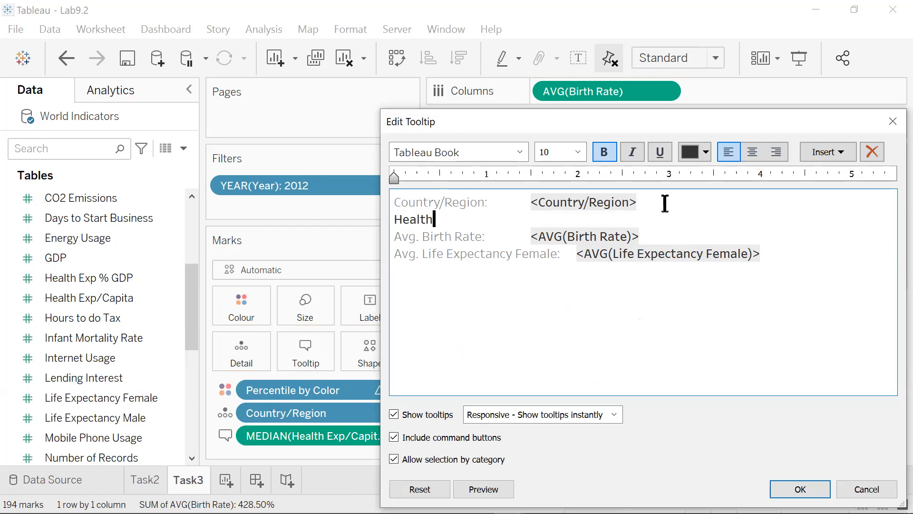
{"action": "type", "text": " Exp/Capita:   "}
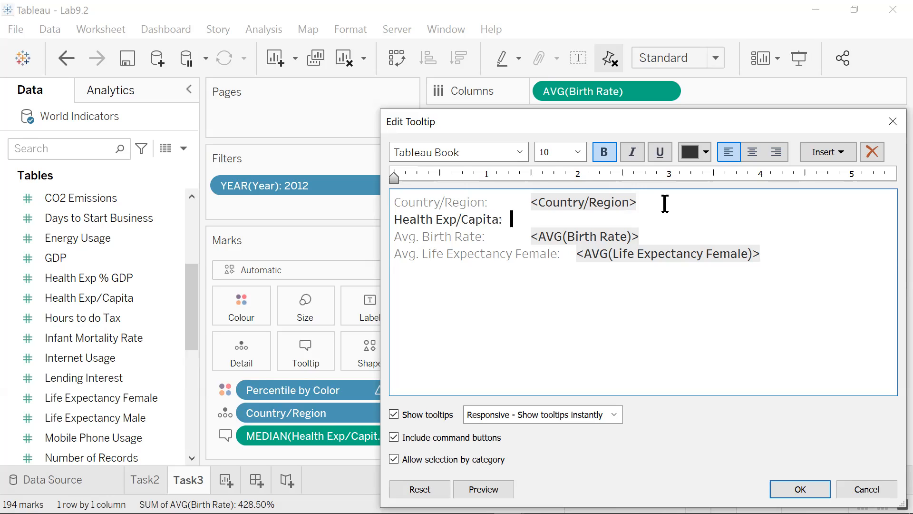
- Complete the Health Exp/Capita tooltip line with $<MEDIAN(Health Exp/Capita)> and save the tooltip
{"action": "type", "text": "$<Ne"}
{"action": "key", "text": "BackSpace"}
{"action": "key", "text": "BackSpace"}
{"action": "type", "text": "MEDIAN"}
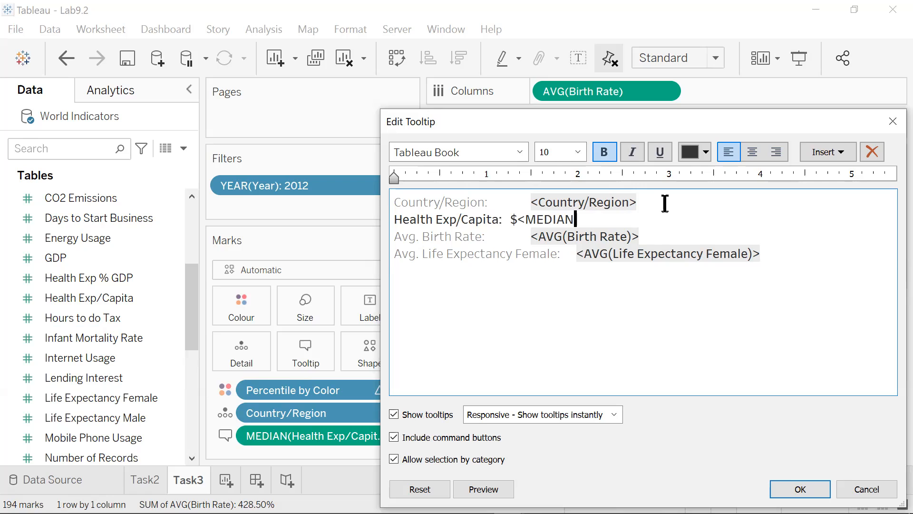
{"action": "type", "text": "(Health Exp"}
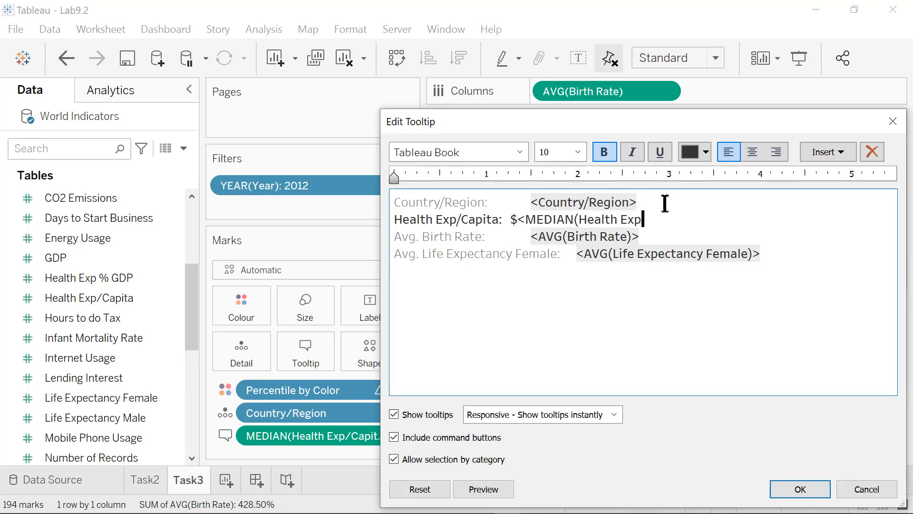
{"action": "key", "text": "BackSpace"}
{"action": "type", "text": "/Capti"}
{"action": "key", "text": "BackSpace"}
{"action": "type", "text": "ita)>"}
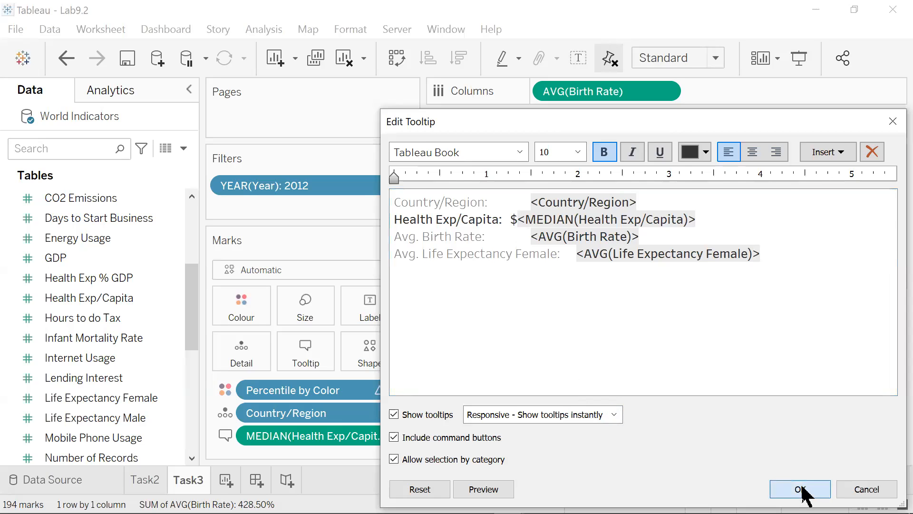
{"action": "left_click", "coordinate": [800, 490]}
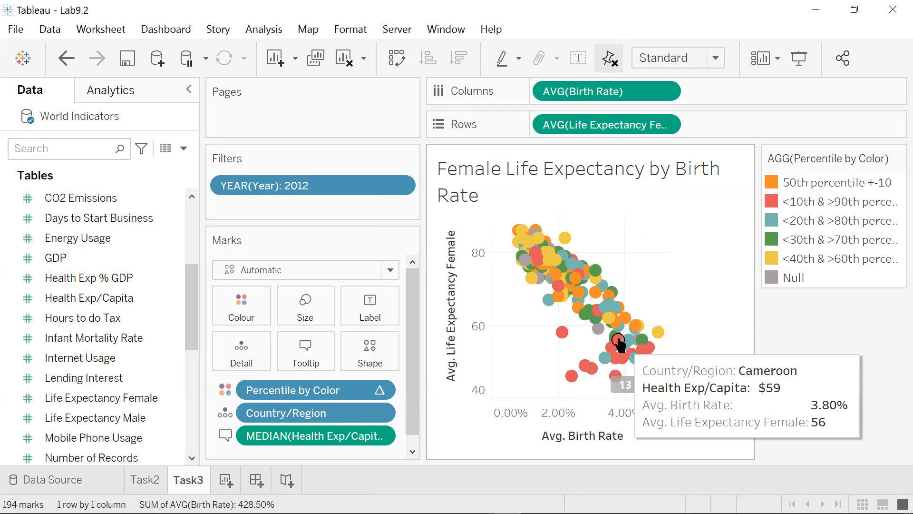
- Start a new calculated field named "Quantile of Life Expectancy vs Spending"
{"action": "left_click", "coordinate": [273, 32]}
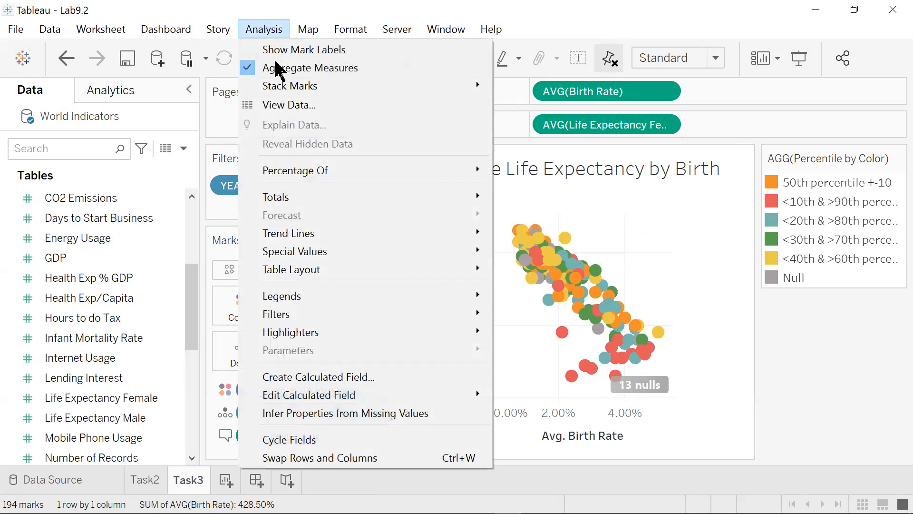
{"action": "left_click", "coordinate": [342, 378]}
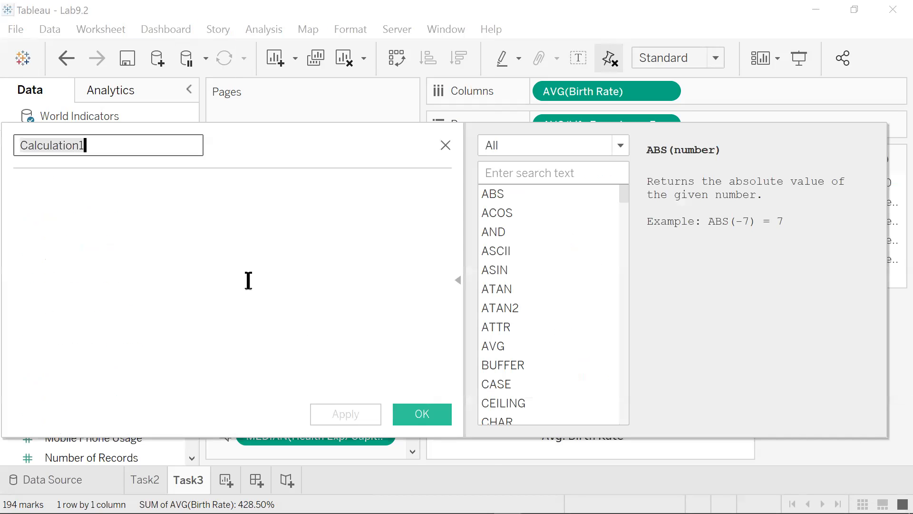
{"action": "key", "text": "BackSpace"}
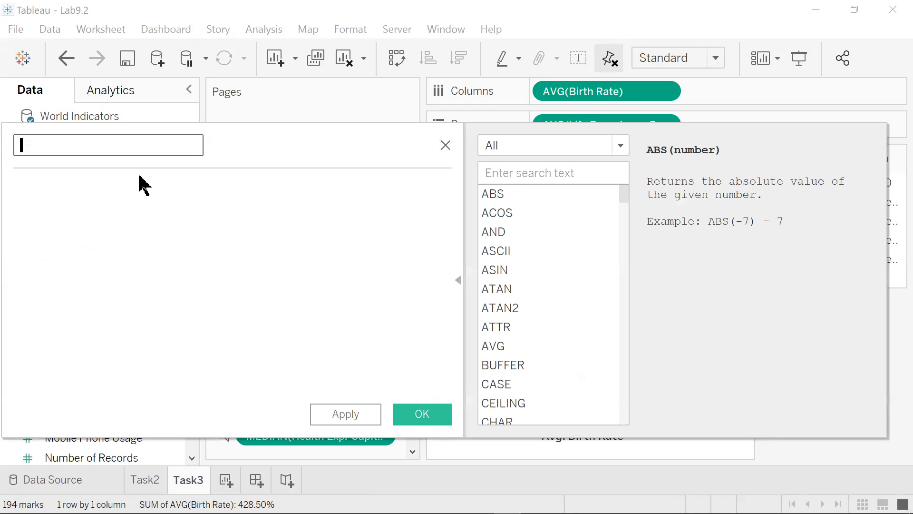
{"action": "type", "text": "Quantile of Life "}
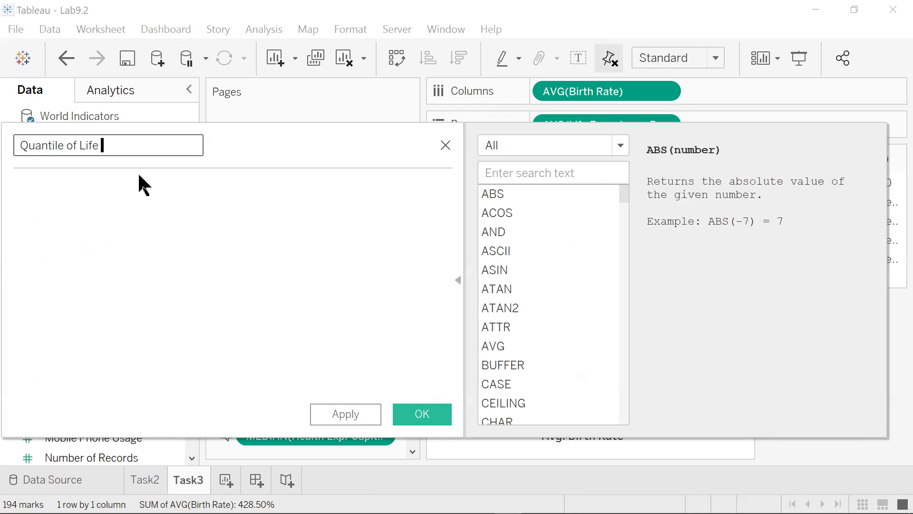
{"action": "type", "text": "Expectancy vs Wo"}
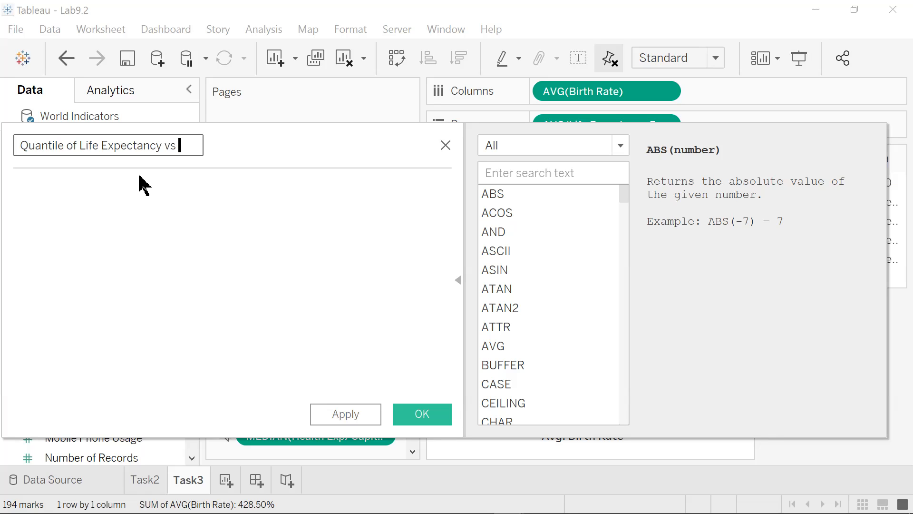
{"action": "key", "text": "BackSpace"}
{"action": "key", "text": "BackSpace"}
{"action": "type", "text": "Spending"}
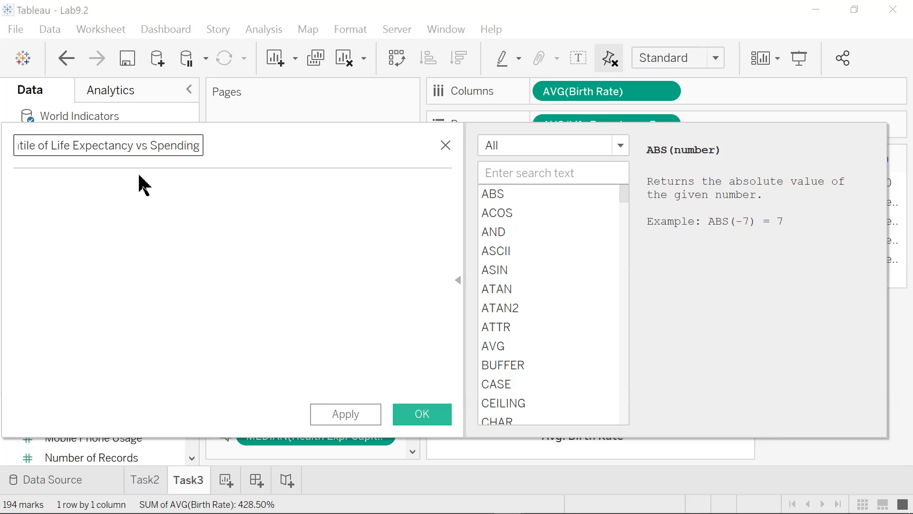
- Paste the formula using MEDIAN([Health Exp/Capita]) and AVG([Life Expectancy Female]) into the calculated field and save it
{"action": "left_click", "coordinate": [149, 200]}
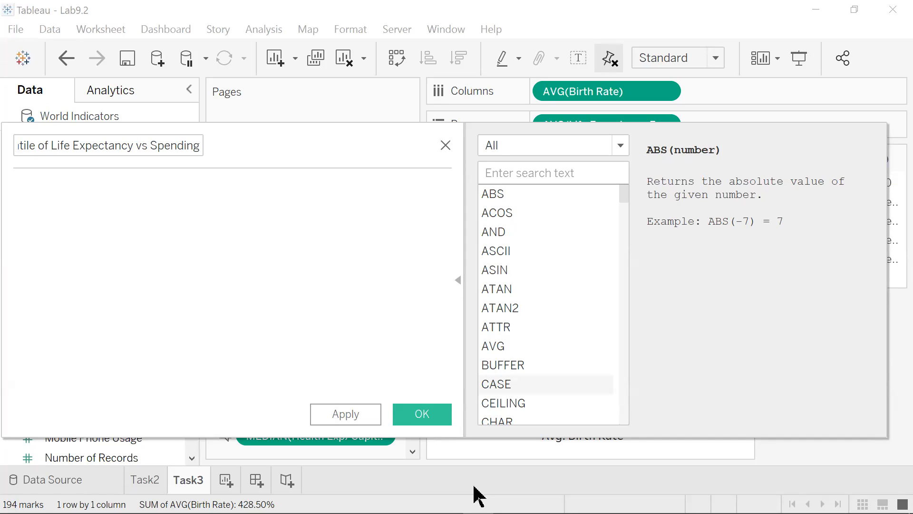
{"action": "left_click", "coordinate": [218, 189]}
{"action": "key", "text": "ctrl+v"}
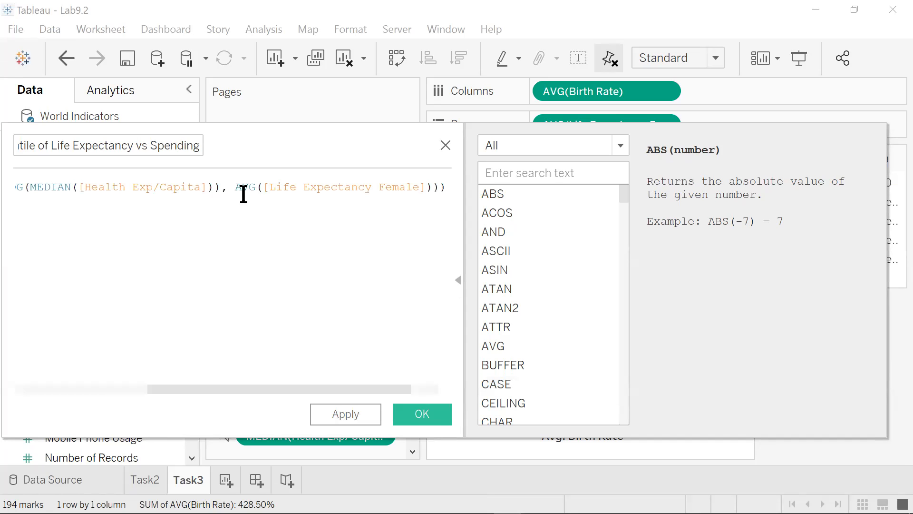
{"action": "left_click", "coordinate": [431, 409]}
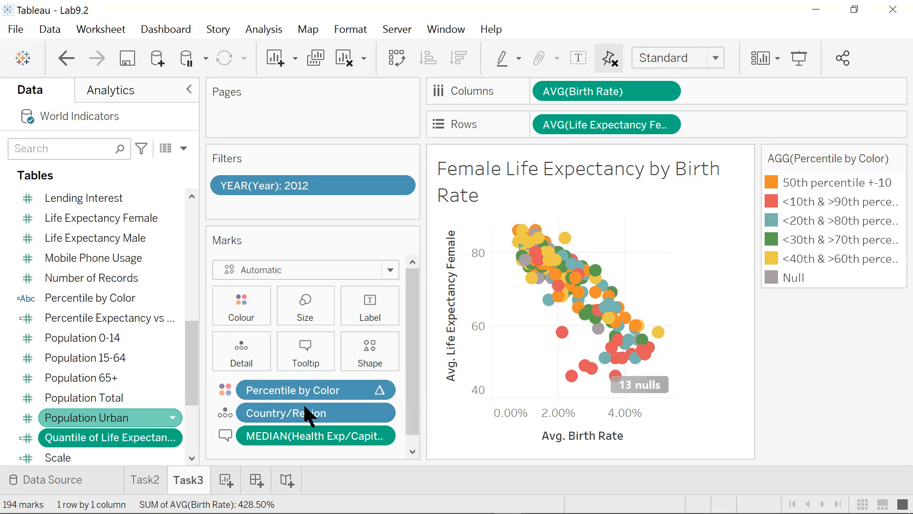
- Add Quantile of Life Expectancy vs Spending to the marks' tooltip and change its Compute Using setting
{"action": "left_click_drag", "start_coordinate": [102, 437], "coordinate": [307, 357]}
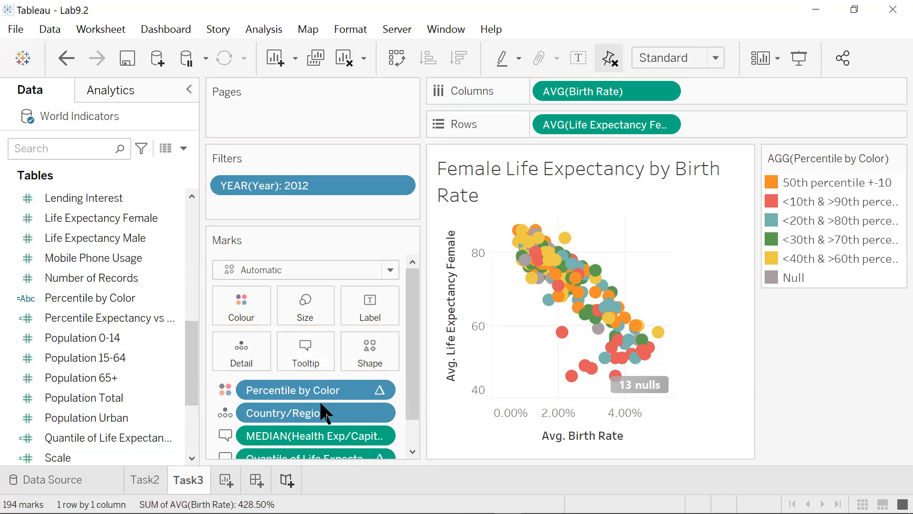
{"action": "right_click", "coordinate": [361, 401]}
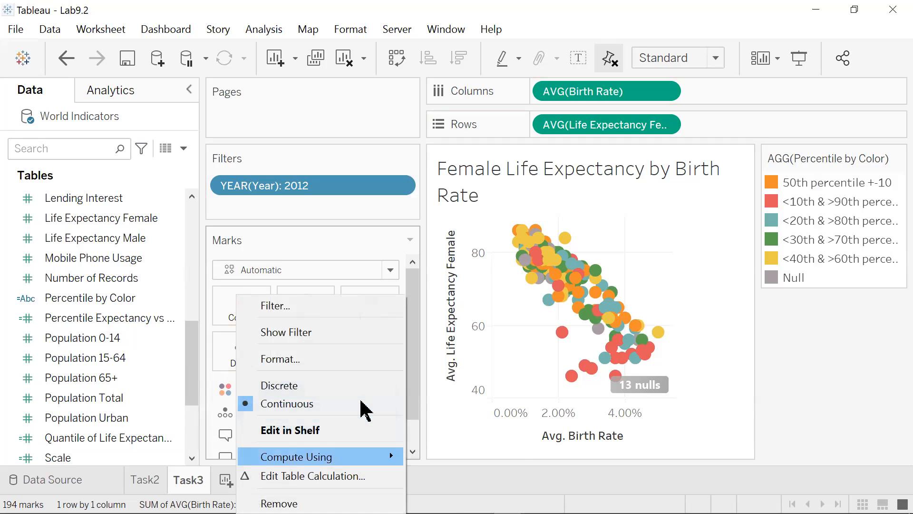
{"action": "left_click", "coordinate": [471, 494]}
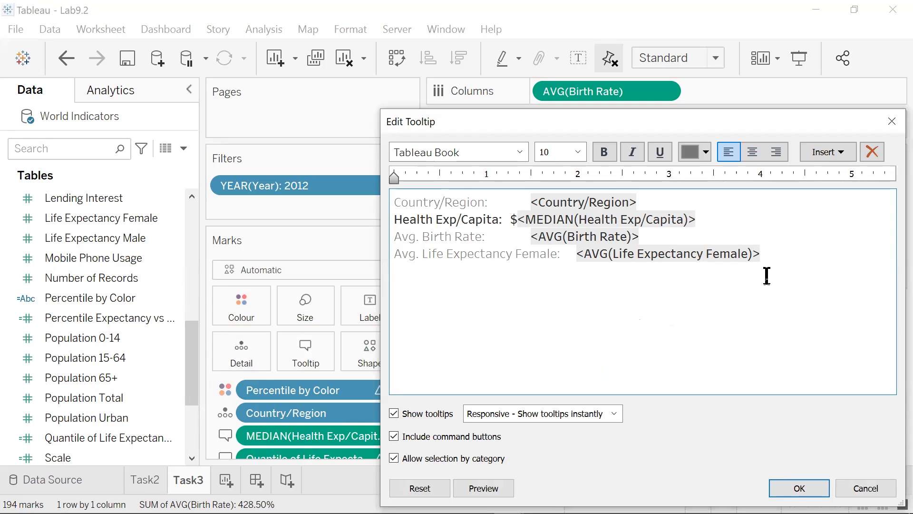
- Add the tooltip line "Predicted Health Spend from Female Life Expectancy:" below the Avg. Life Expectancy Female line
{"action": "left_click", "coordinate": [777, 252]}
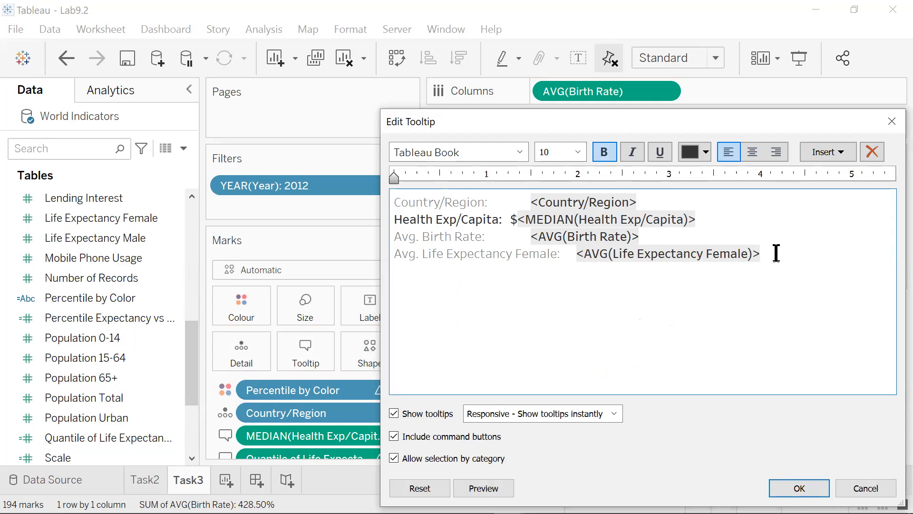
{"action": "key", "text": "Return"}
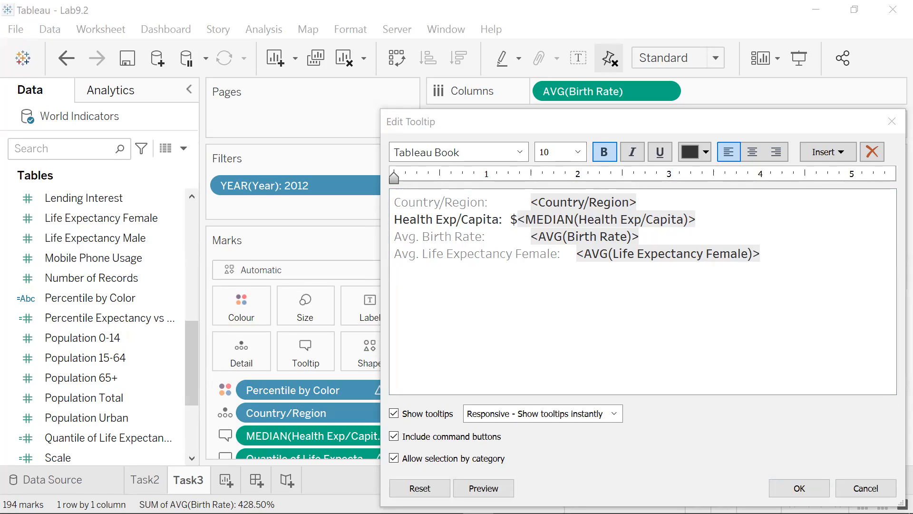
{"action": "left_click", "coordinate": [458, 279]}
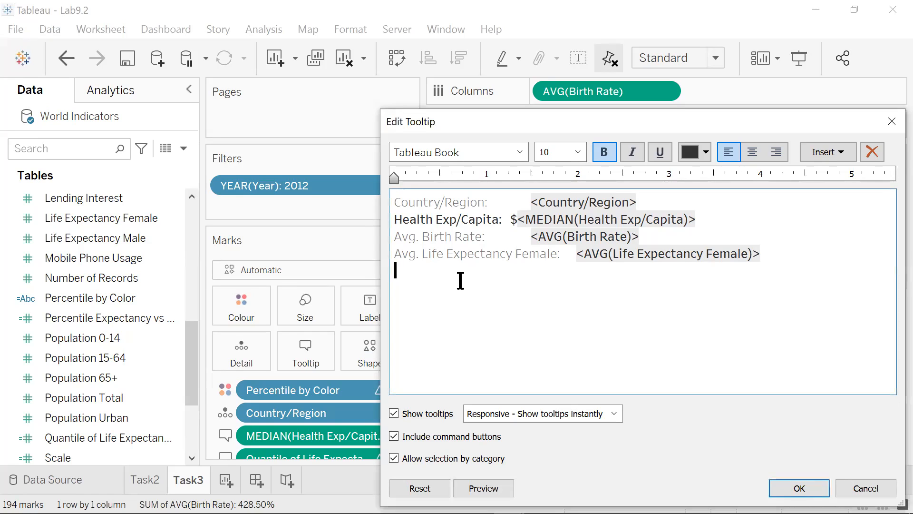
{"action": "type", "text": "Predicted Health Spend from Female Life Expectancy:"}
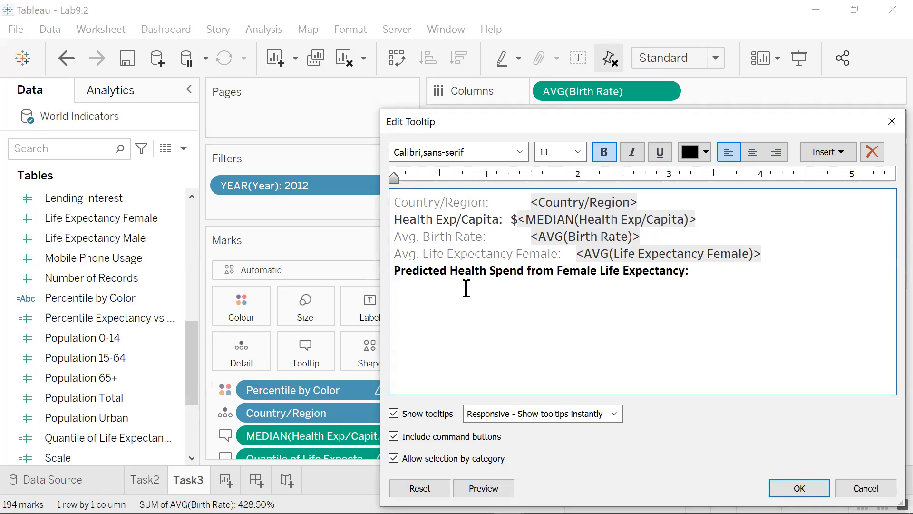
- Append "$<AGG(Quantile of Life Expectancy vs Spending )>" to the Predicted Health Spend tooltip line and save the tooltip
{"action": "type", "text": "$<AGG("}
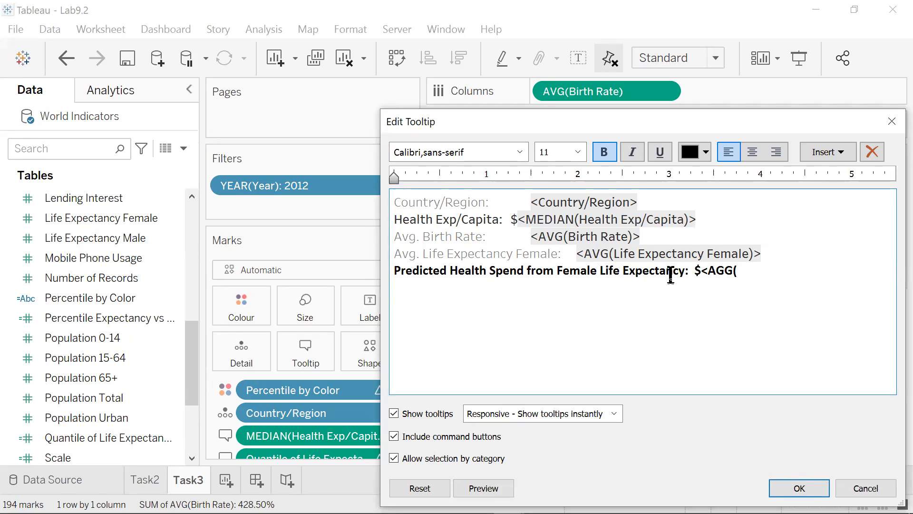
{"action": "type", "text": "(Quantile of Life Expectancy vs Spending"}
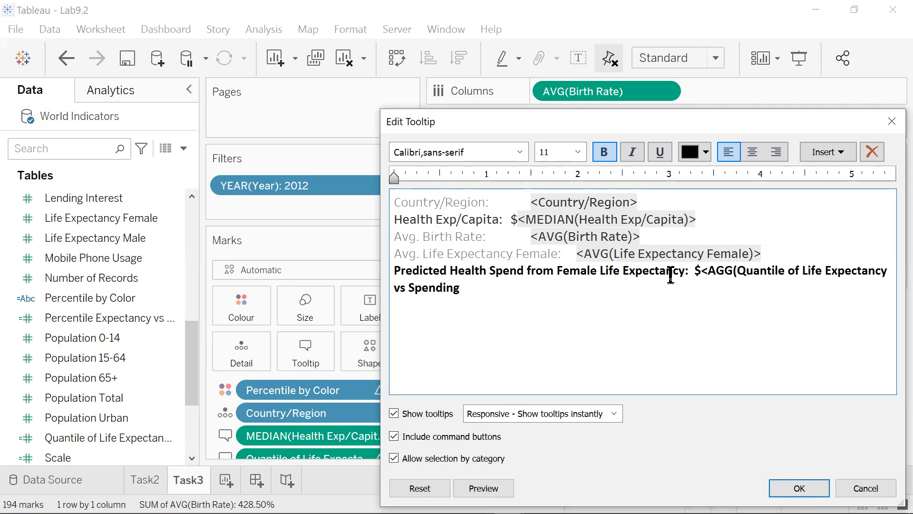
{"action": "key", "text": "ctrl+b"}
{"action": "type", "text": ")."}
{"action": "type", "text": ">"}
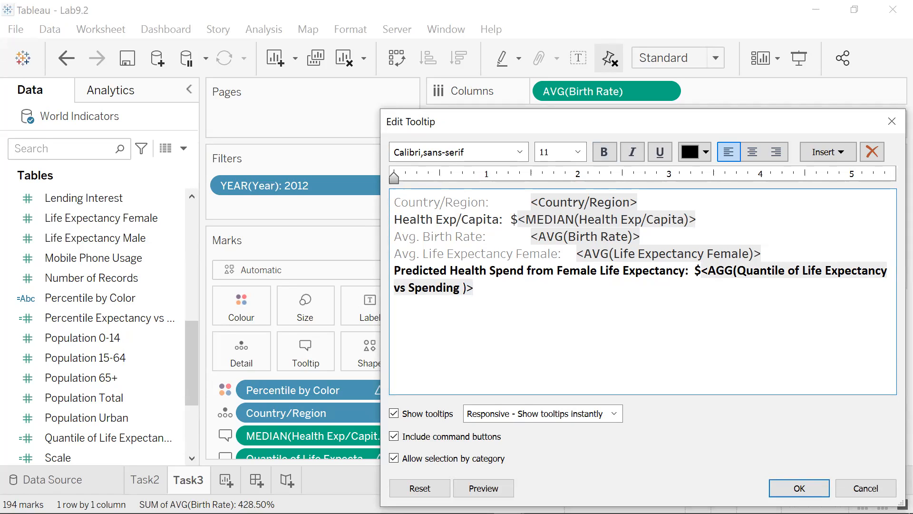
{"action": "left_click", "coordinate": [810, 488]}
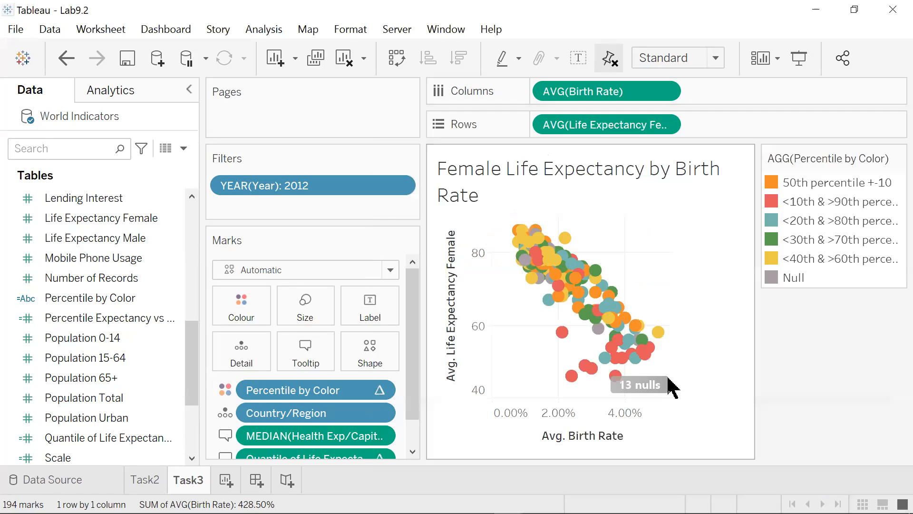
- Check a mark's tooltip and inspect the name and formula of the Quantile of Life Expectancy vs Spending calculated field
{"action": "mouse_move", "coordinate": [598, 312]}
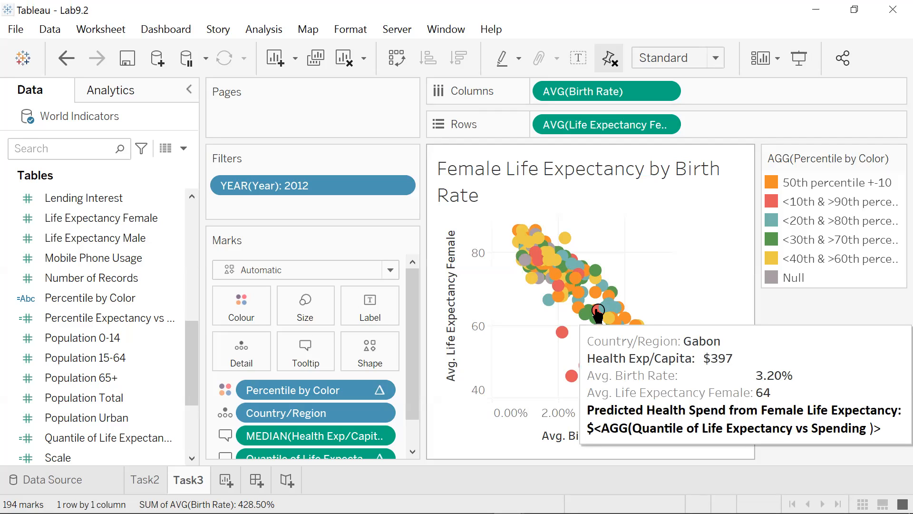
{"action": "left_click", "coordinate": [116, 339]}
{"action": "left_click_drag", "start_coordinate": [117, 339], "coordinate": [265, 407]}
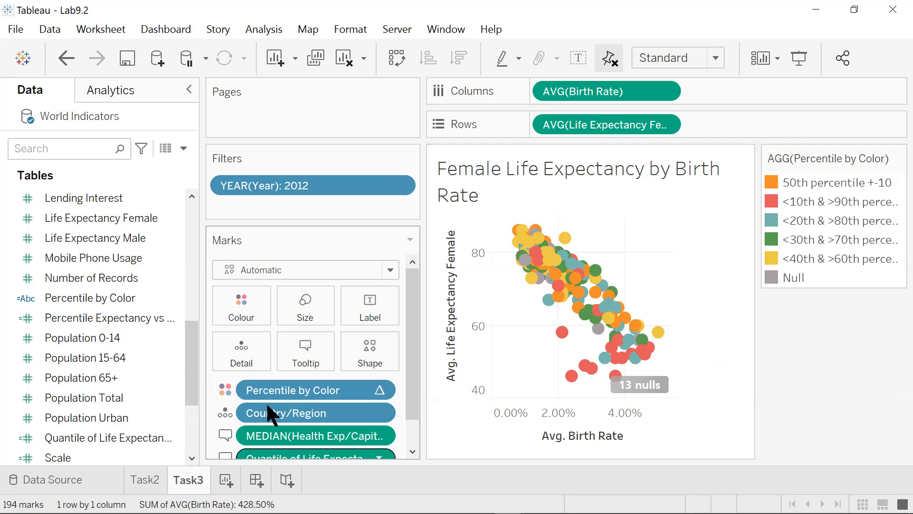
{"action": "left_click", "coordinate": [265, 30]}
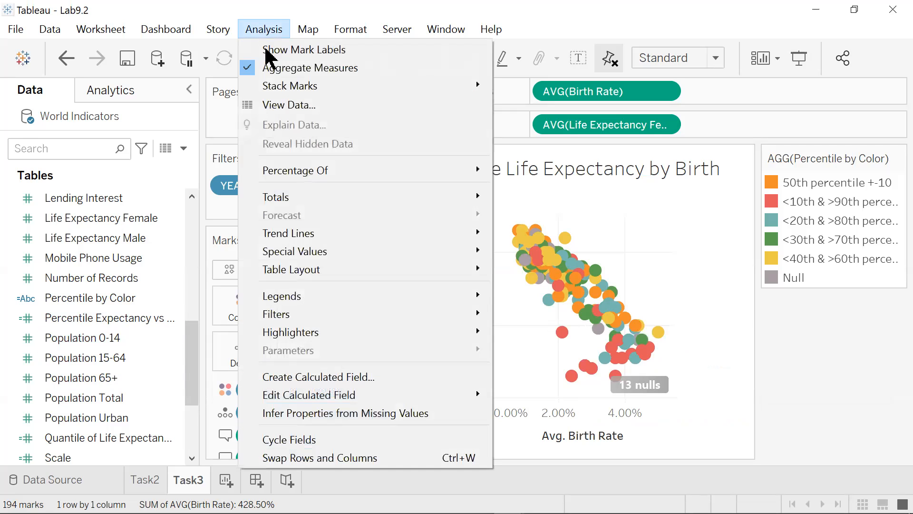
{"action": "mouse_move", "coordinate": [354, 402]}
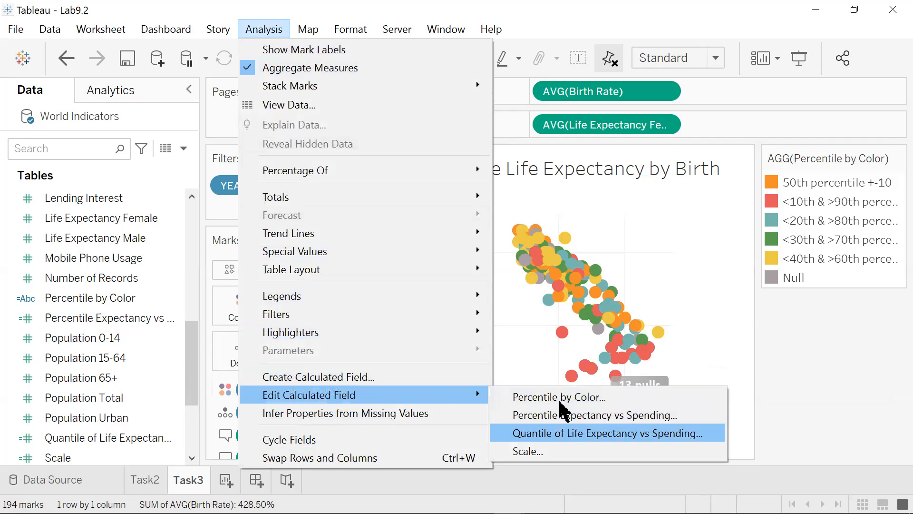
{"action": "left_click", "coordinate": [571, 433]}
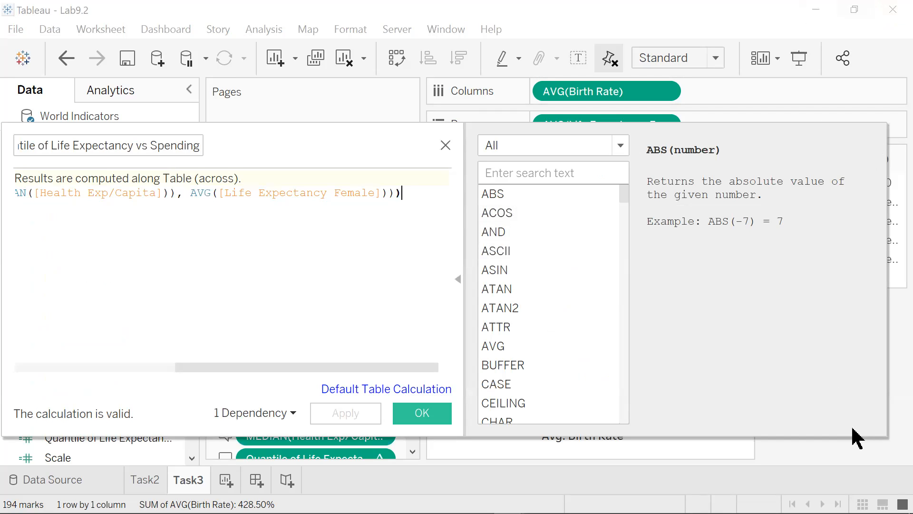
{"action": "left_click", "coordinate": [445, 145]}
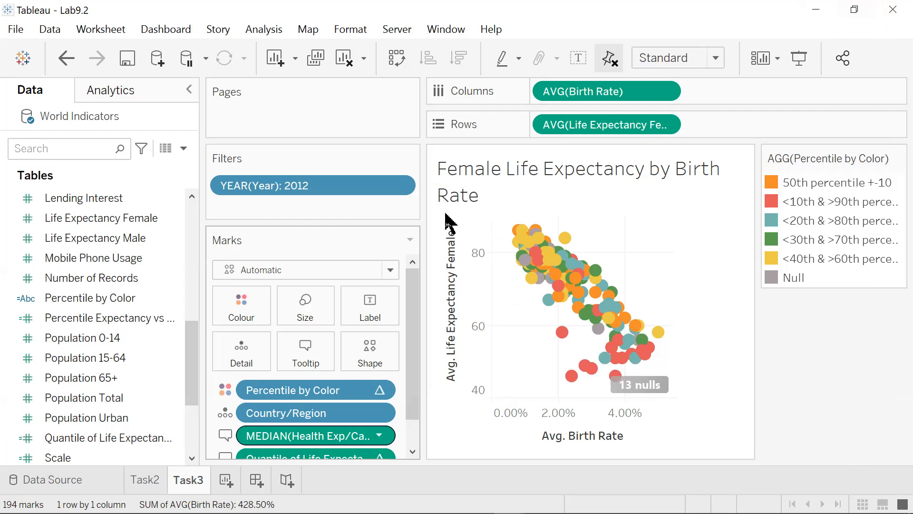
- Remove the stray space before the closing parenthesis in the tooltip's Quantile of Life Expectancy vs Spending reference and save the tooltip
{"action": "left_click", "coordinate": [310, 354]}
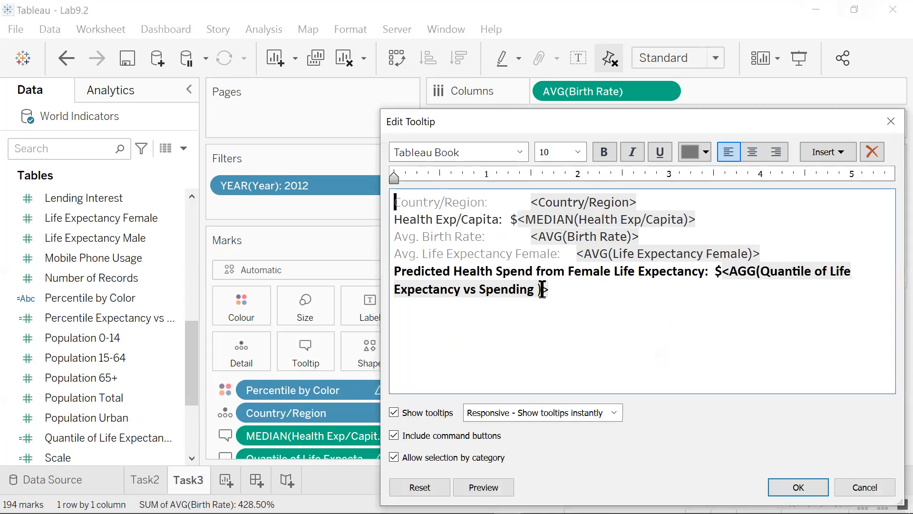
{"action": "left_click_drag", "start_coordinate": [547, 289], "coordinate": [770, 279]}
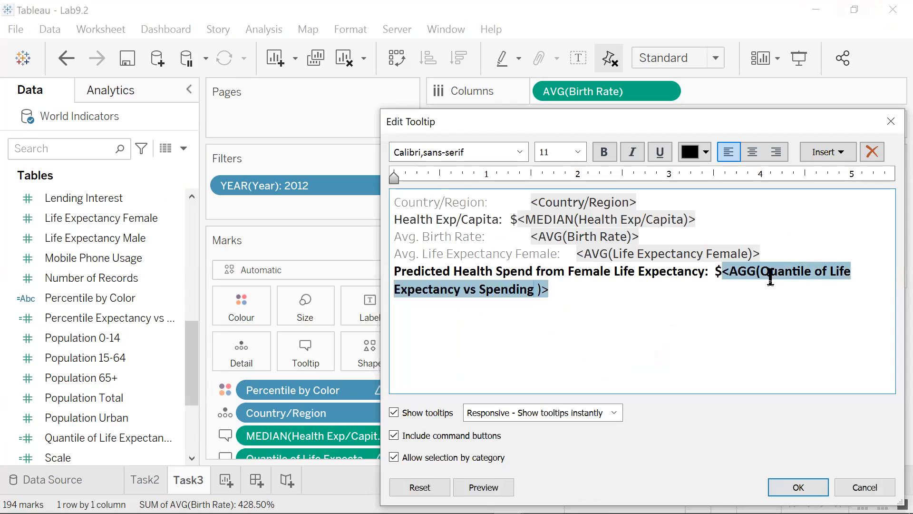
{"action": "left_click", "coordinate": [526, 305]}
{"action": "left_click", "coordinate": [534, 291]}
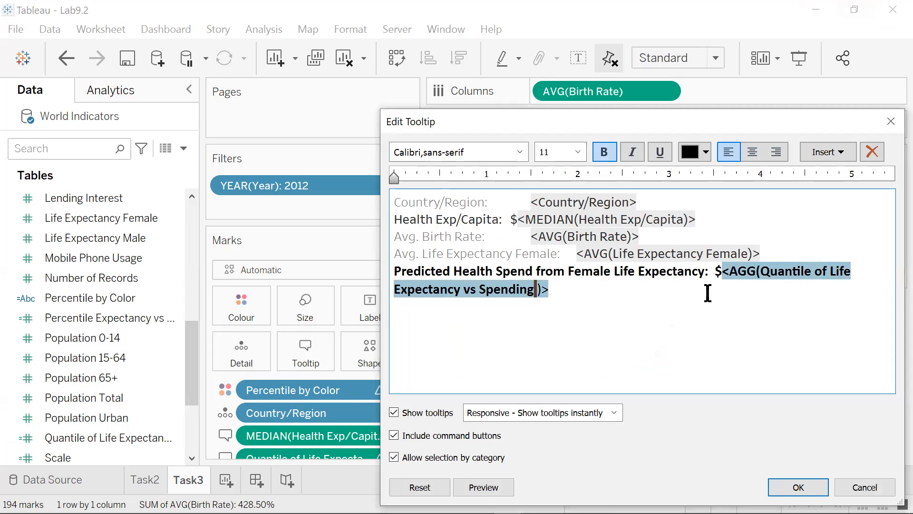
{"action": "key", "text": "Return"}
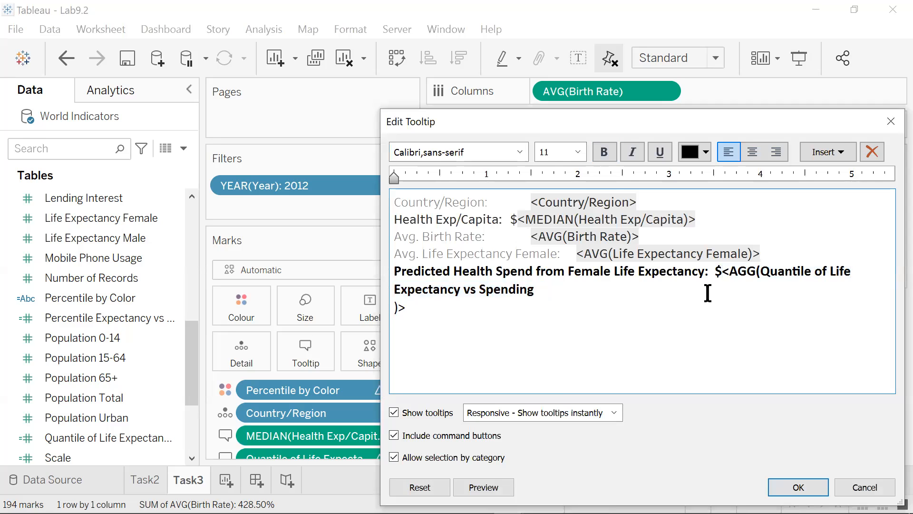
{"action": "key", "text": "BackSpace"}
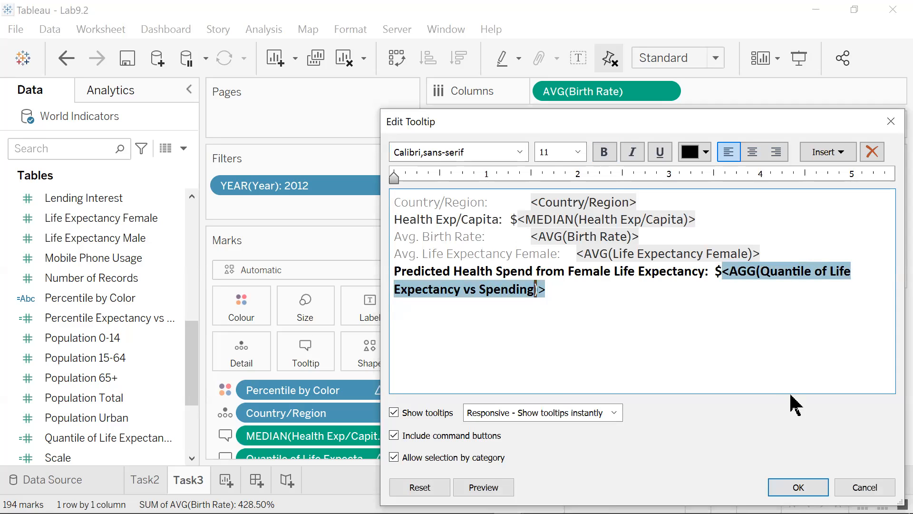
{"action": "left_click", "coordinate": [799, 487]}
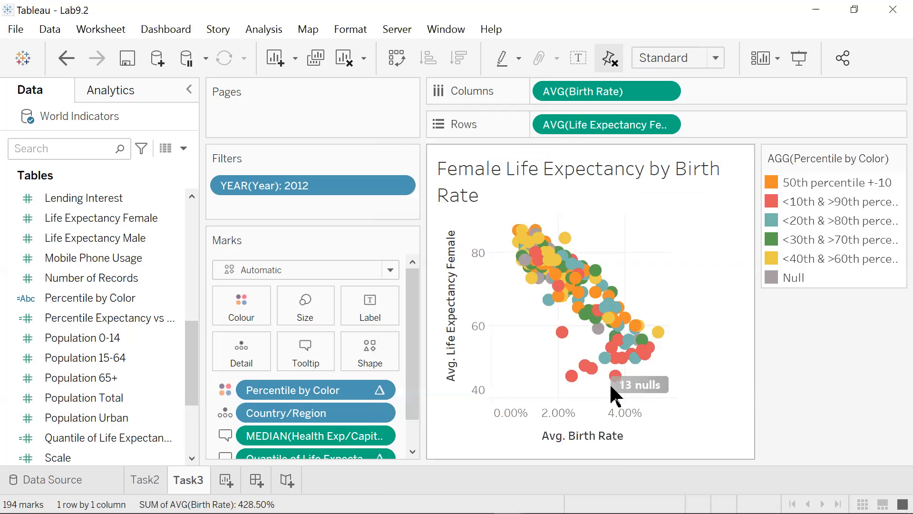
{"action": "mouse_move", "coordinate": [619, 342]}
- Create the calculated field "Quantile Spend vs Expectancy & Region" from the pasted formula using AVG([Life Expectancy Female]) and ATTR([Region])
{"action": "left_click", "coordinate": [277, 32]}
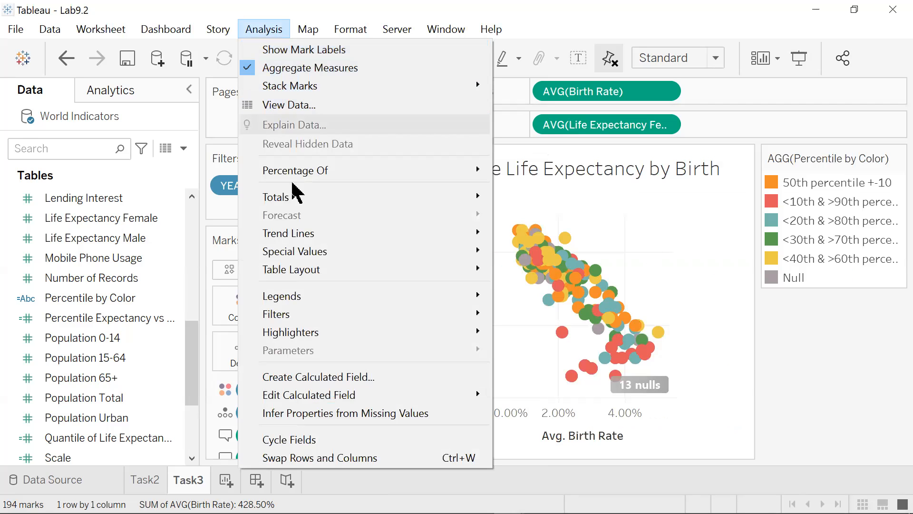
{"action": "left_click", "coordinate": [342, 377]}
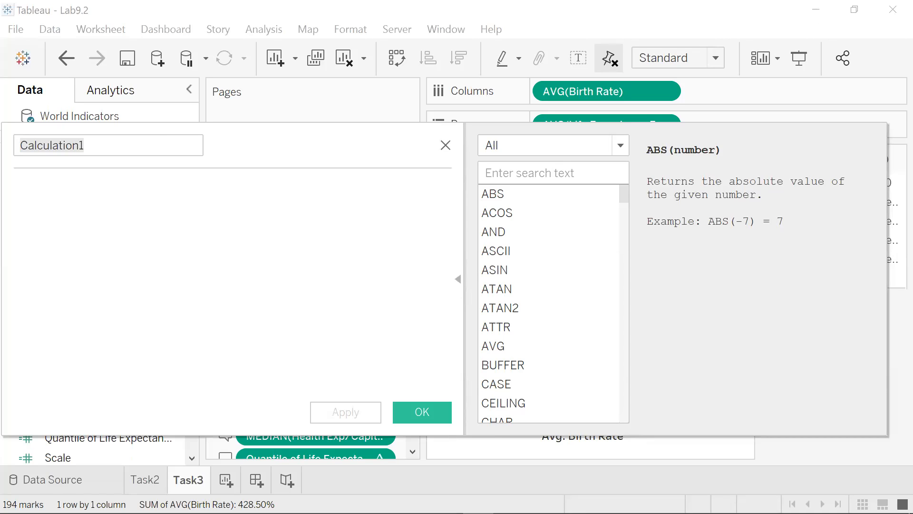
{"action": "left_click_drag", "start_coordinate": [139, 144], "coordinate": [12, 144]}
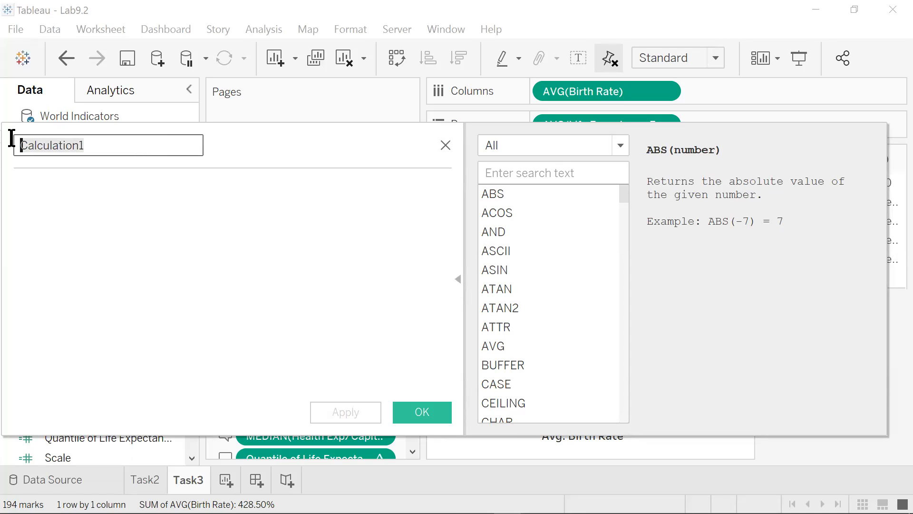
{"action": "type", "text": "Quantile Spend vs Expectancy & Region"}
{"action": "left_click", "coordinate": [100, 202]}
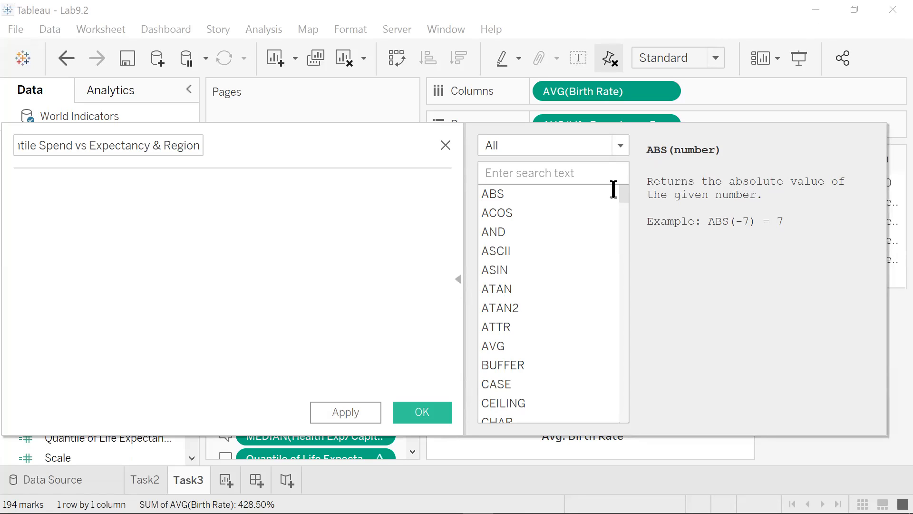
{"action": "key", "text": "ctrl+v"}
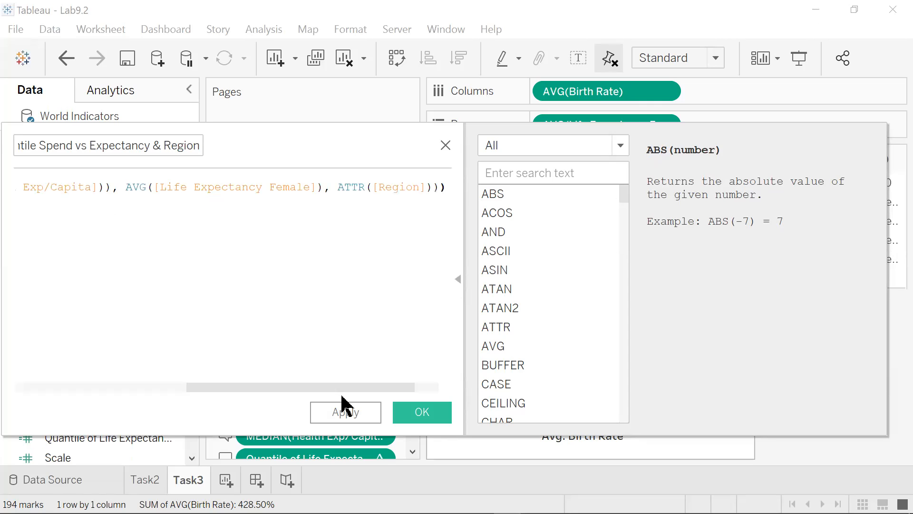
{"action": "left_click", "coordinate": [422, 412]}
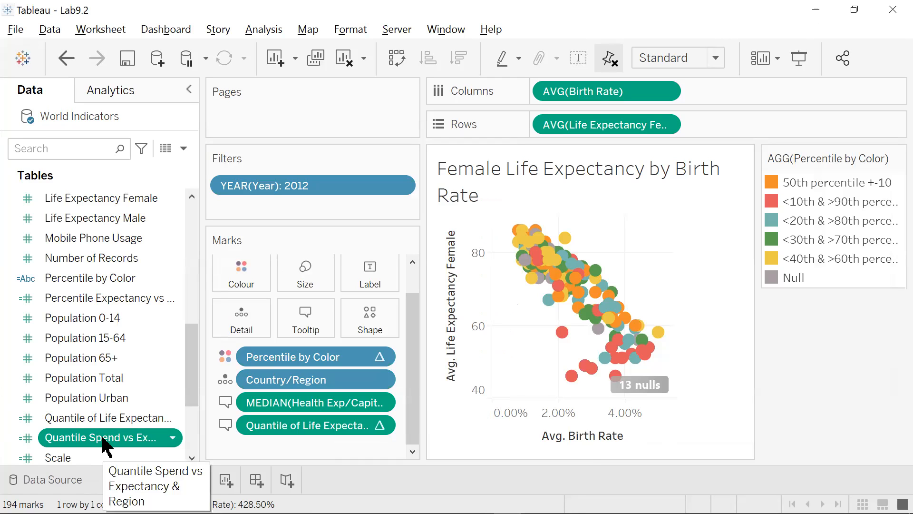
- Add Quantile Spend vs Expectancy & Region to the marks' tooltip and compute it using Country/Region
{"action": "left_click_drag", "start_coordinate": [102, 439], "coordinate": [301, 315]}
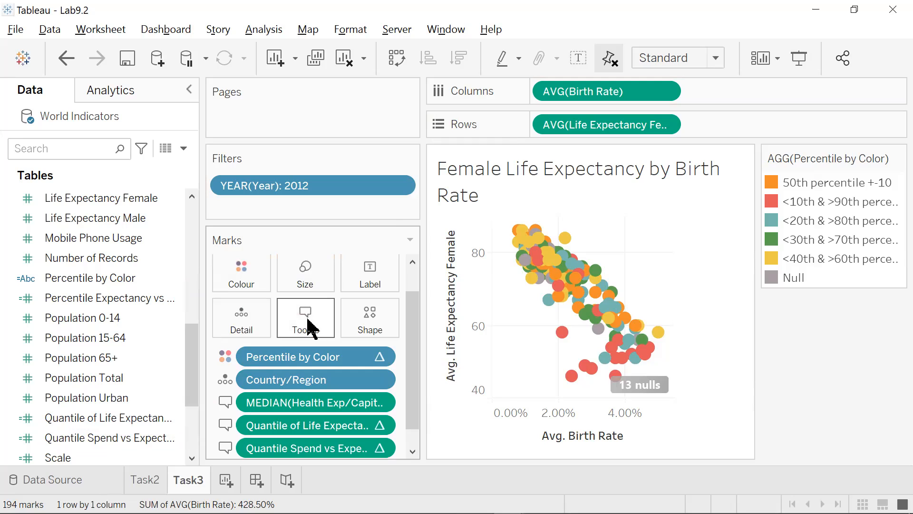
{"action": "left_click", "coordinate": [306, 326]}
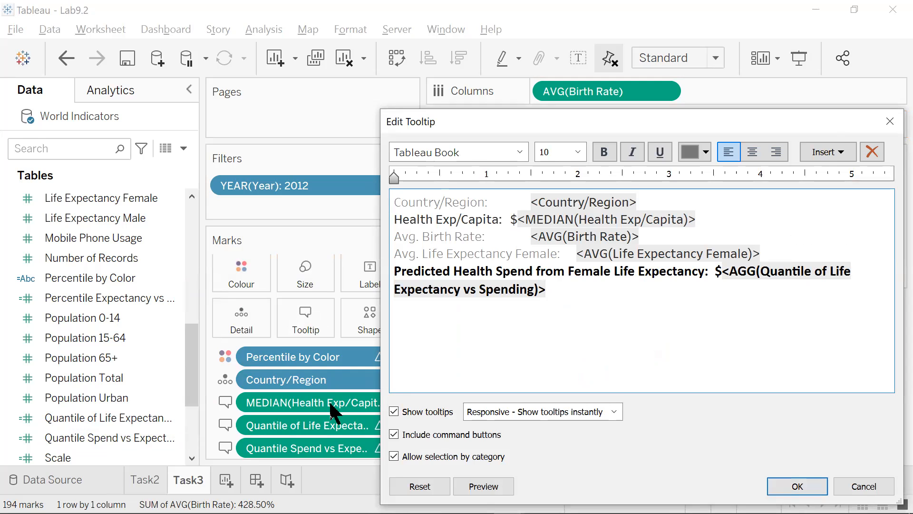
{"action": "left_click", "coordinate": [891, 121]}
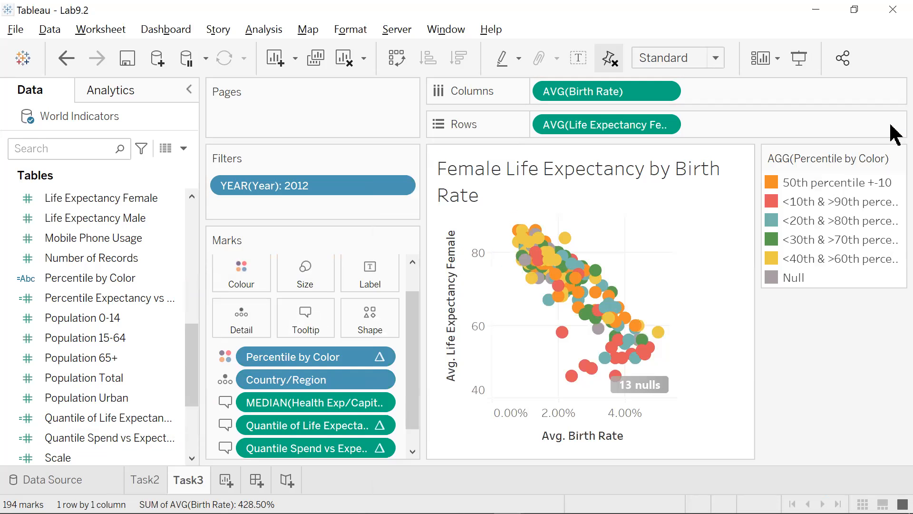
{"action": "left_click", "coordinate": [379, 448]}
{"action": "mouse_move", "coordinate": [323, 457]}
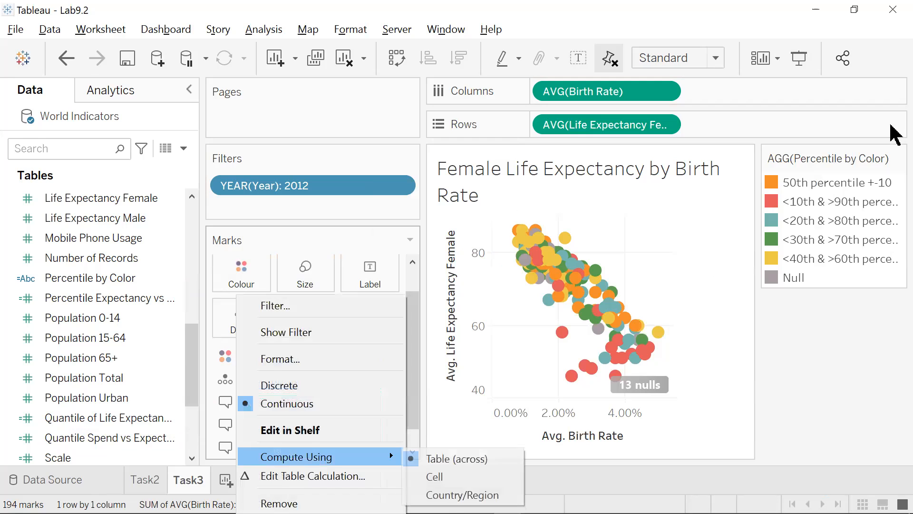
{"action": "left_click", "coordinate": [462, 495]}
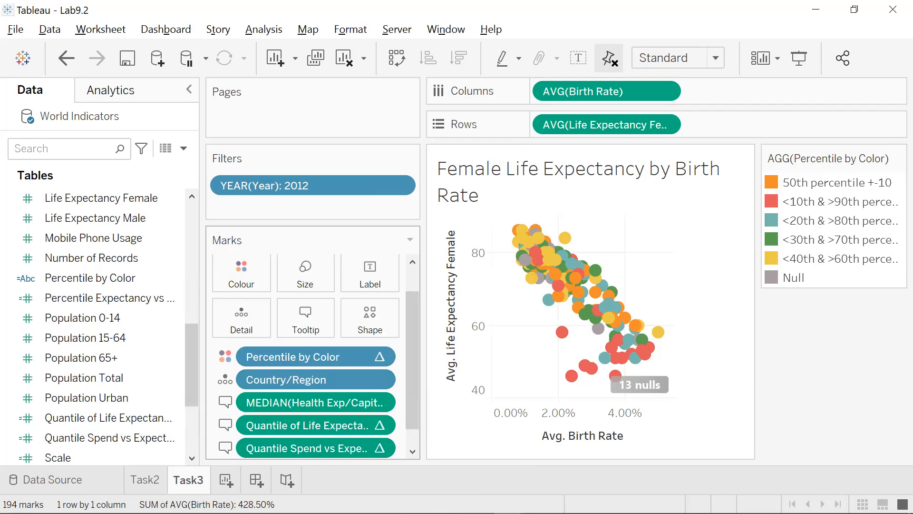
- Add a tooltip line "QS :" below the Predicted Health Spend line, followed by a copy of its $<AGG(Quantile of Life Expectancy vs Spending)> reference
{"action": "left_click", "coordinate": [305, 323]}
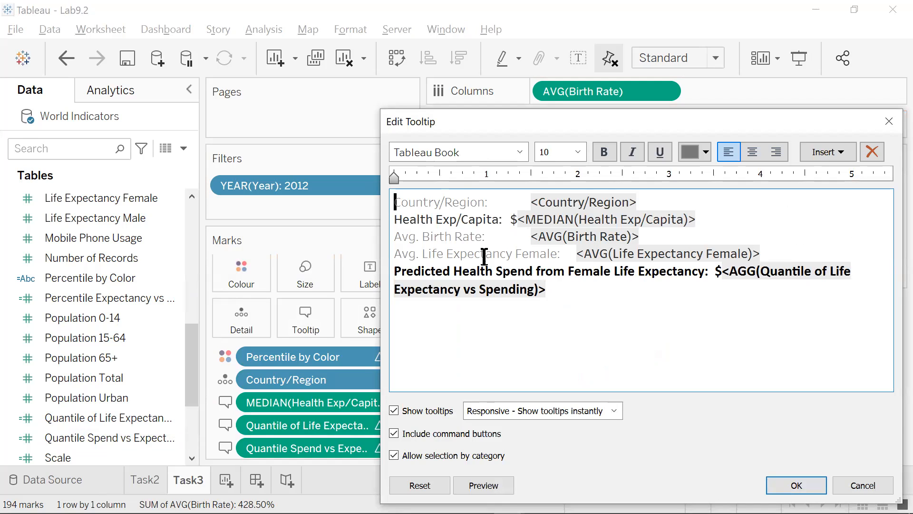
{"action": "left_click", "coordinate": [567, 290]}
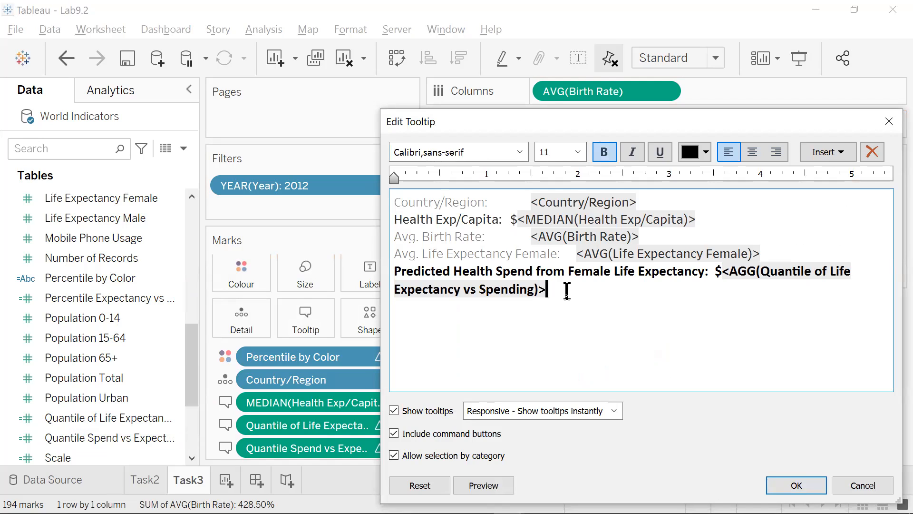
{"action": "key", "text": "Return"}
{"action": "type", "text": "Qs"}
{"action": "key", "text": "BackSpace"}
{"action": "type", "text": "S :"}
{"action": "left_click_drag", "start_coordinate": [717, 271], "coordinate": [724, 282]}
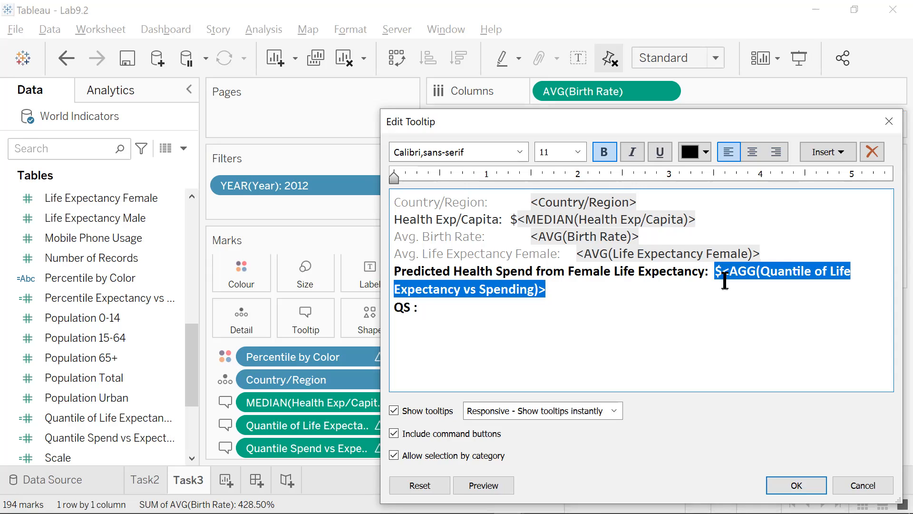
{"action": "key", "text": "ctrl+c"}
{"action": "left_click", "coordinate": [423, 307]}
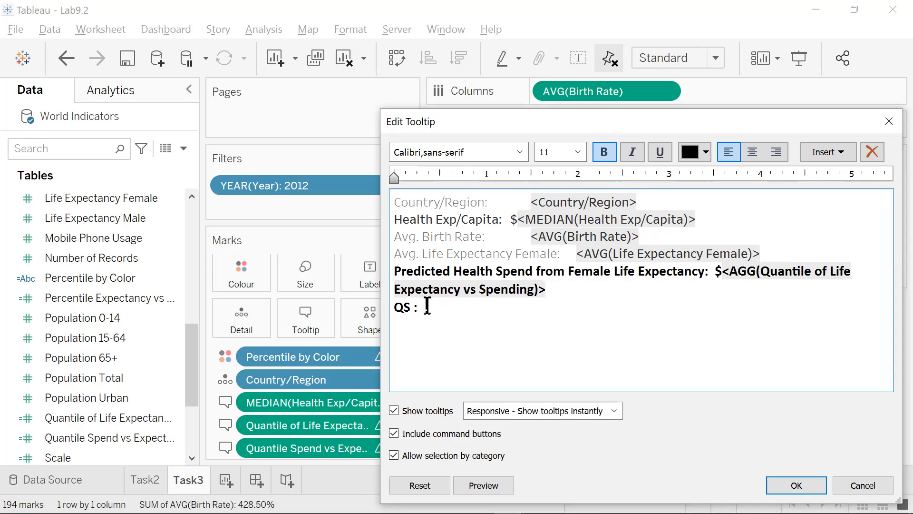
{"action": "key", "text": "ctrl+v"}
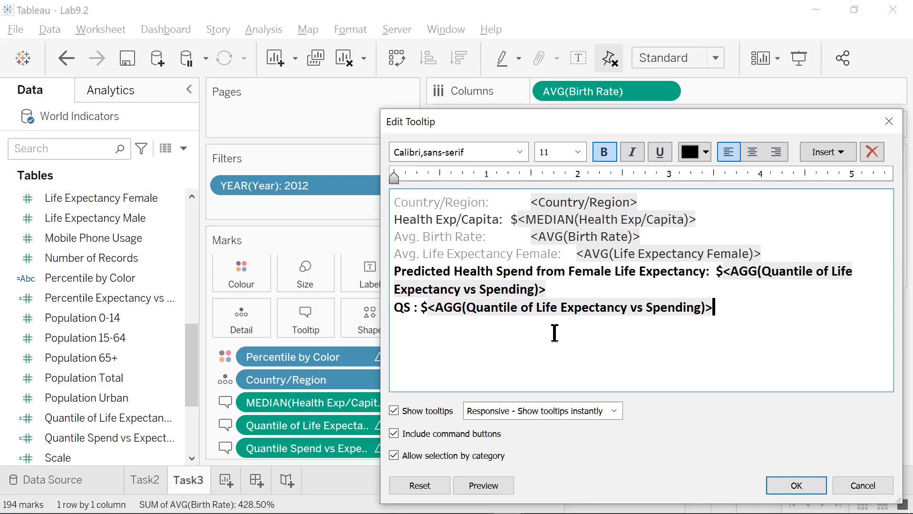
- Replace "vs Spending" with "& Region" in the field reference on the tooltip's QS line and save the tooltip
{"action": "left_click", "coordinate": [627, 308]}
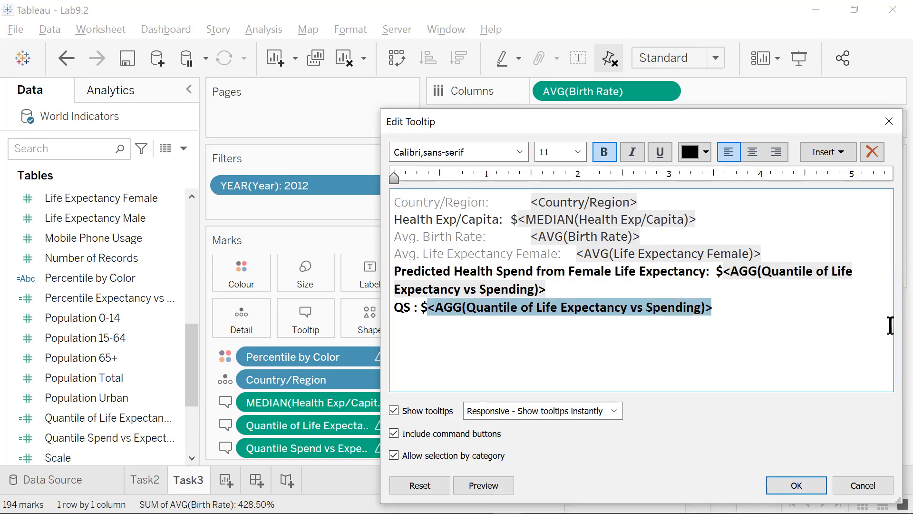
{"action": "key", "text": "Delete"}
{"action": "key", "text": "Delete"}
{"action": "key", "text": "Delete"}
{"action": "key", "text": "Delete"}
{"action": "key", "text": "Delete"}
{"action": "key", "text": "Delete"}
{"action": "key", "text": "Delete"}
{"action": "key", "text": "Delete"}
{"action": "key", "text": "Delete"}
{"action": "key", "text": "Delete"}
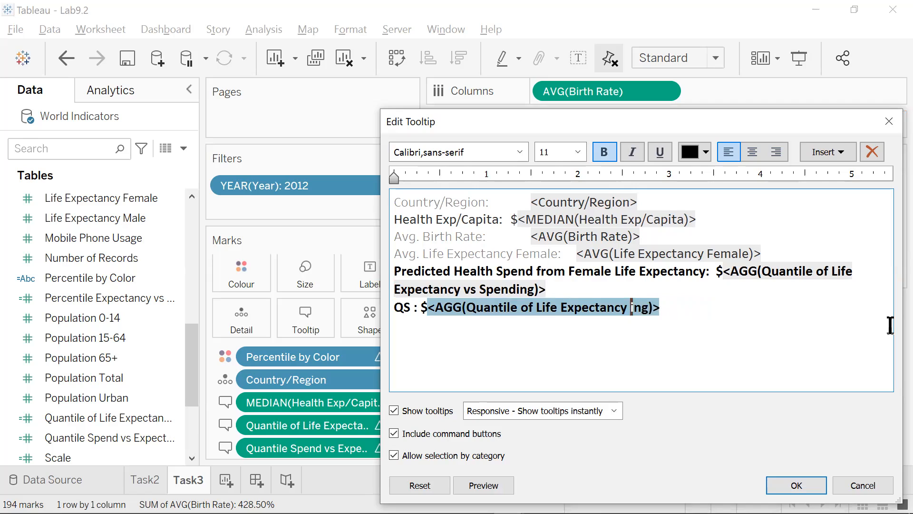
{"action": "key", "text": "Delete"}
{"action": "type", "text": "& Region"}
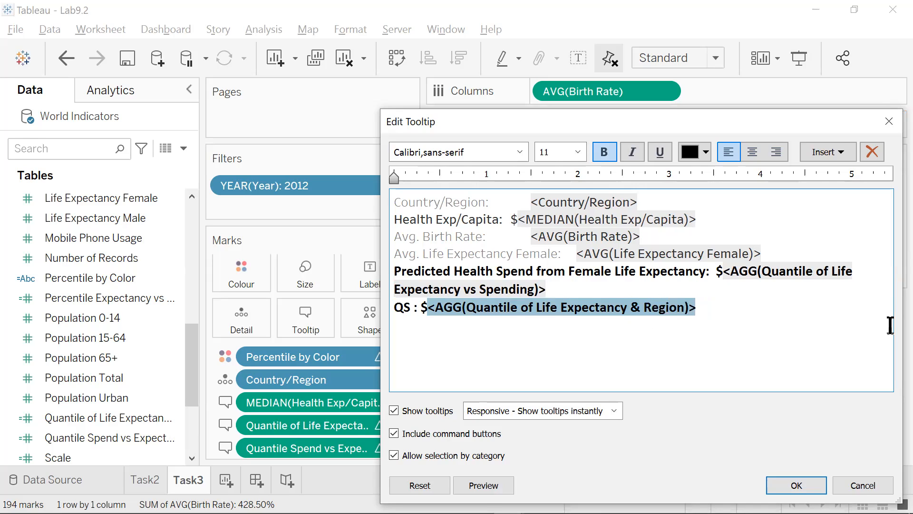
{"action": "left_click", "coordinate": [812, 488]}
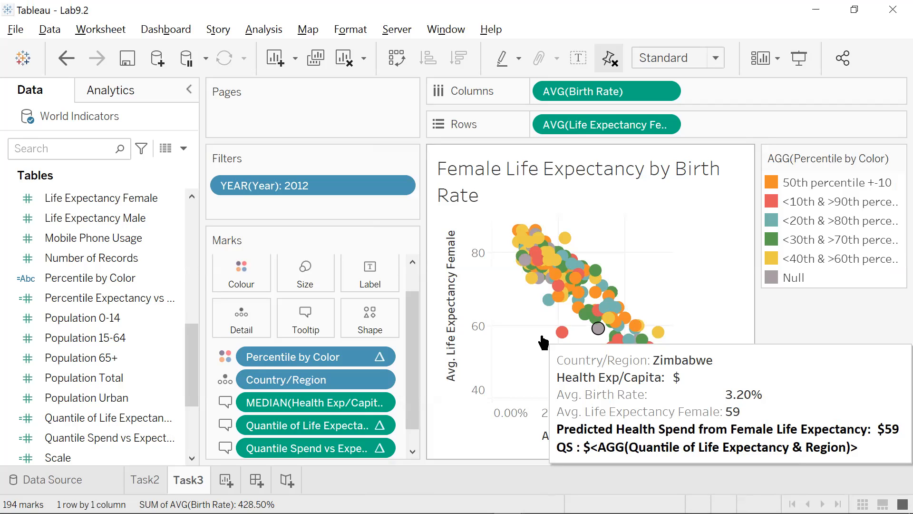
{"action": "key", "text": "Down"}
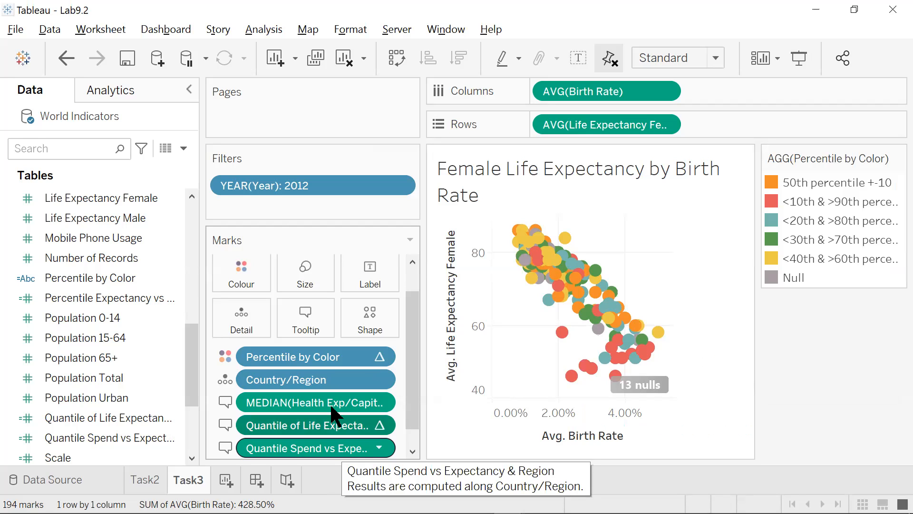
- Replace "of Life Expectancy" with "Spend" in the QS line's field reference and save the tooltip
{"action": "left_click", "coordinate": [315, 318]}
{"action": "left_click_drag", "start_coordinate": [537, 307], "coordinate": [622, 306]}
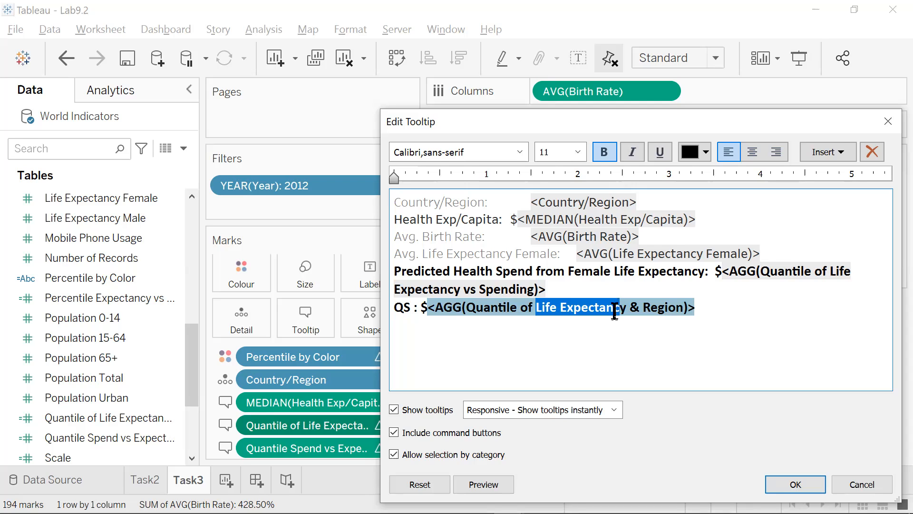
{"action": "key", "text": "BackSpace"}
{"action": "key", "text": "BackSpace"}
{"action": "key", "text": "BackSpace"}
{"action": "key", "text": "BackSpace"}
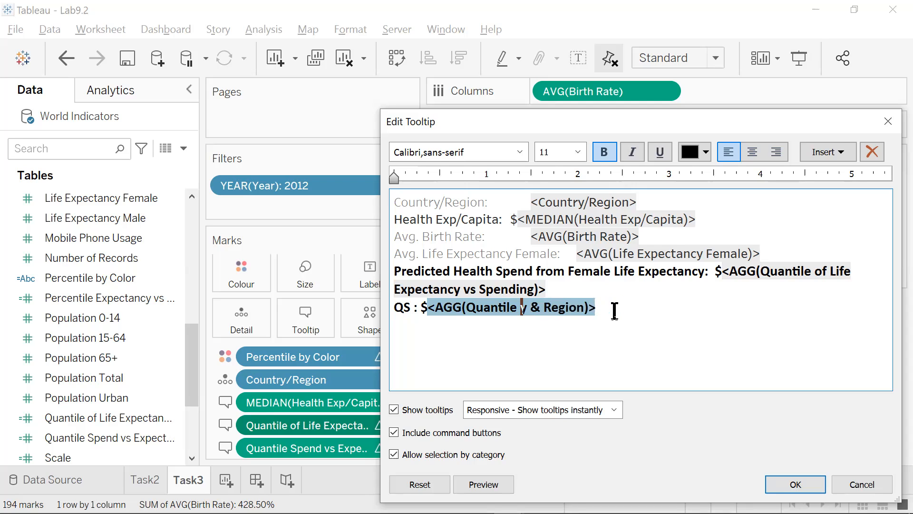
{"action": "type", "text": "Spen"}
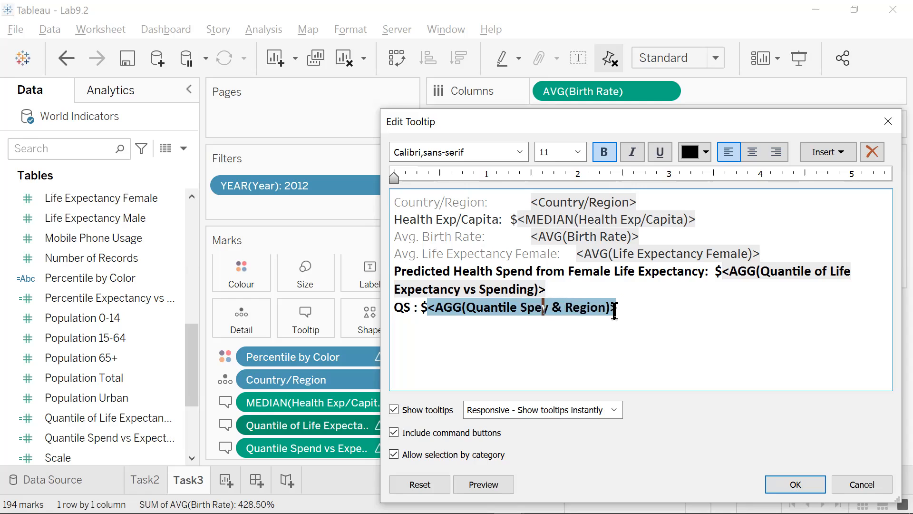
{"action": "type", "text": "d"}
{"action": "key", "text": "Delete"}
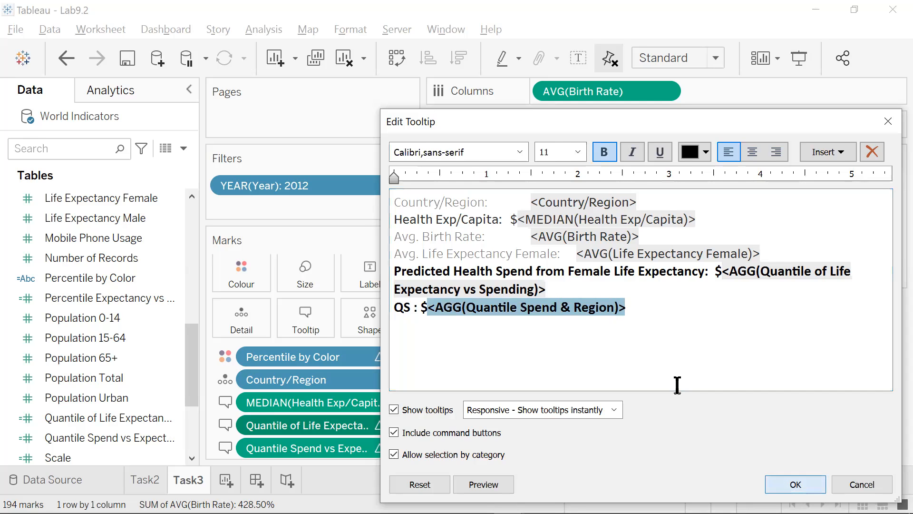
{"action": "left_click", "coordinate": [795, 484]}
{"action": "mouse_move", "coordinate": [598, 331]}
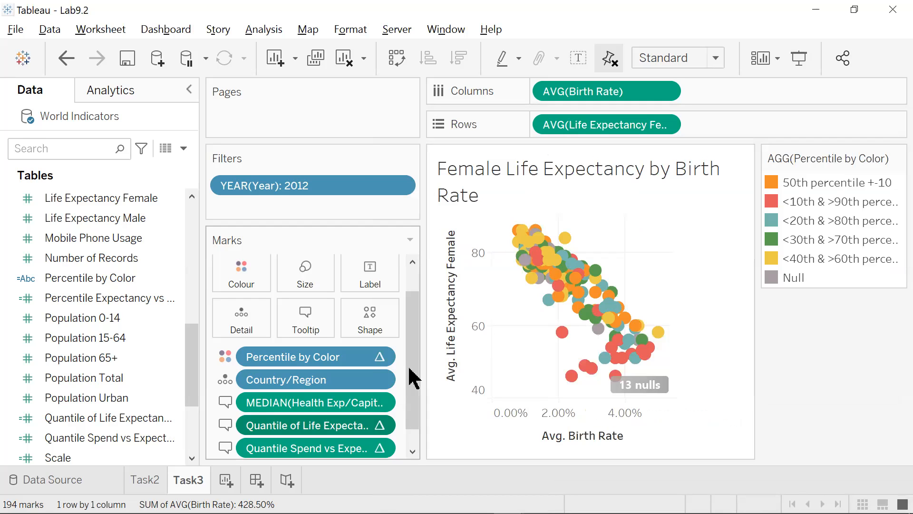
- Insert "vs Expectancy" after "Spend" in the QS line's reference, save the tooltip and check it on the scatter plot marks
{"action": "left_click", "coordinate": [320, 321]}
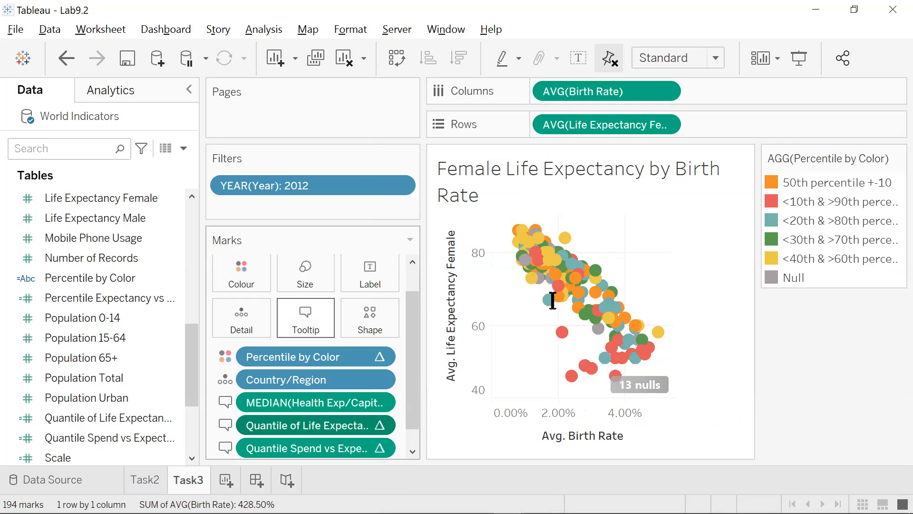
{"action": "double_click", "coordinate": [561, 307]}
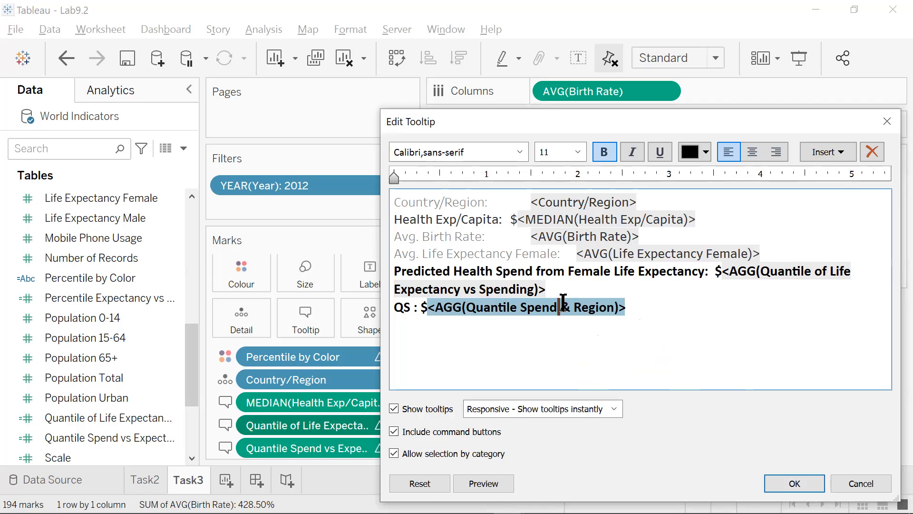
{"action": "type", "text": "v"}
{"action": "key", "text": "BackSpace"}
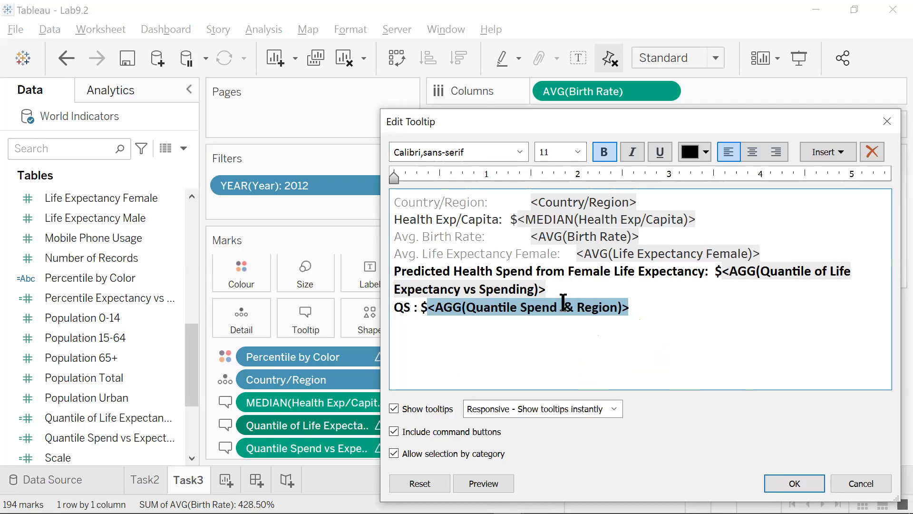
{"action": "type", "text": "vs Ex"}
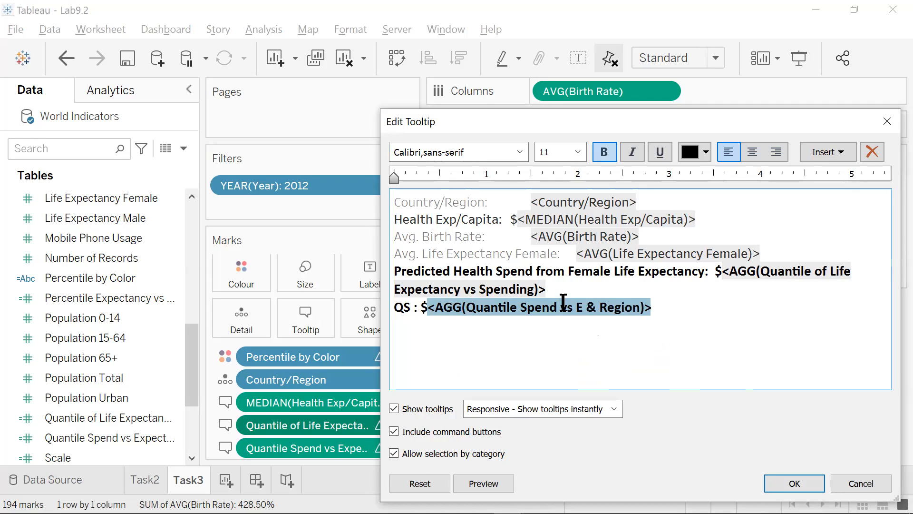
{"action": "type", "text": "p"}
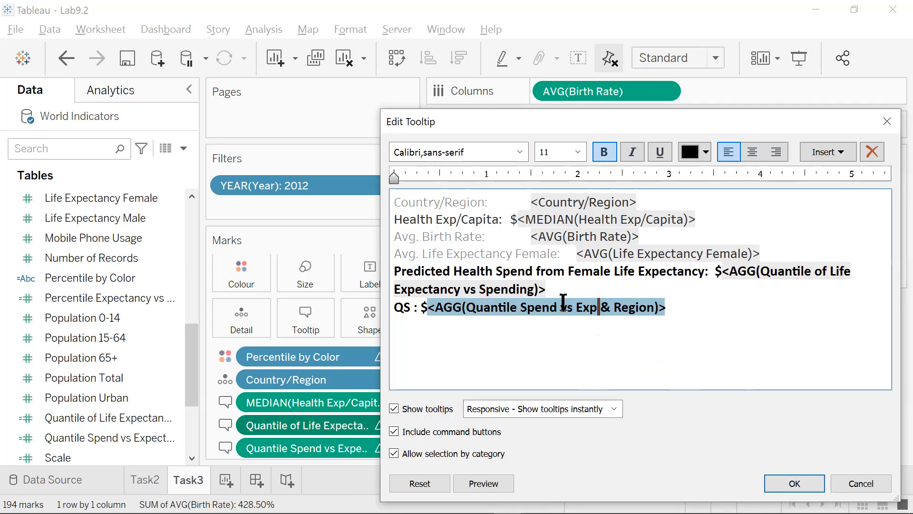
{"action": "type", "text": "e& Region"}
{"action": "key", "text": "BackSpace"}
{"action": "type", "text": "ctan"}
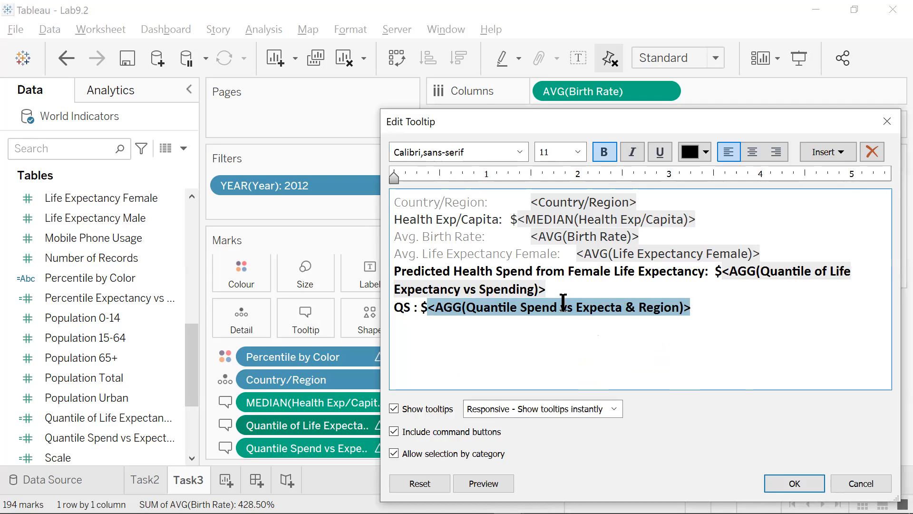
{"action": "type", "text": "cy"}
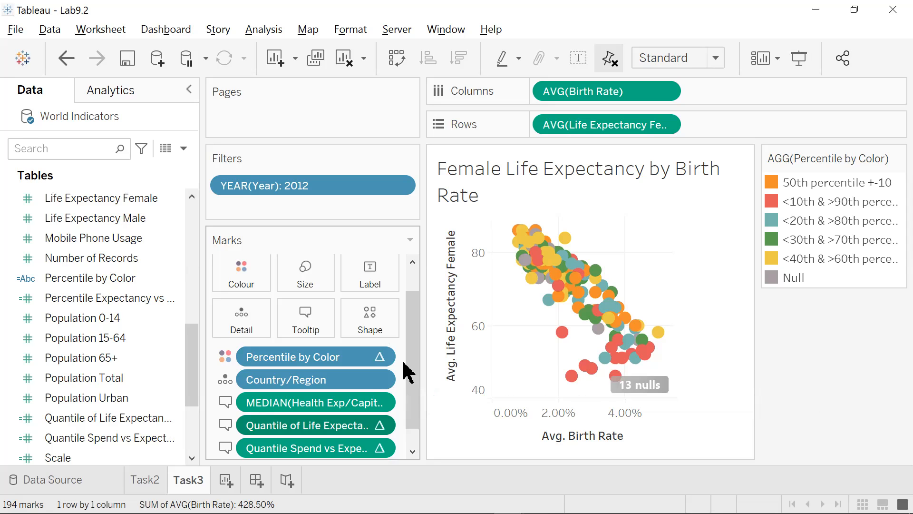
{"action": "mouse_move", "coordinate": [577, 279]}
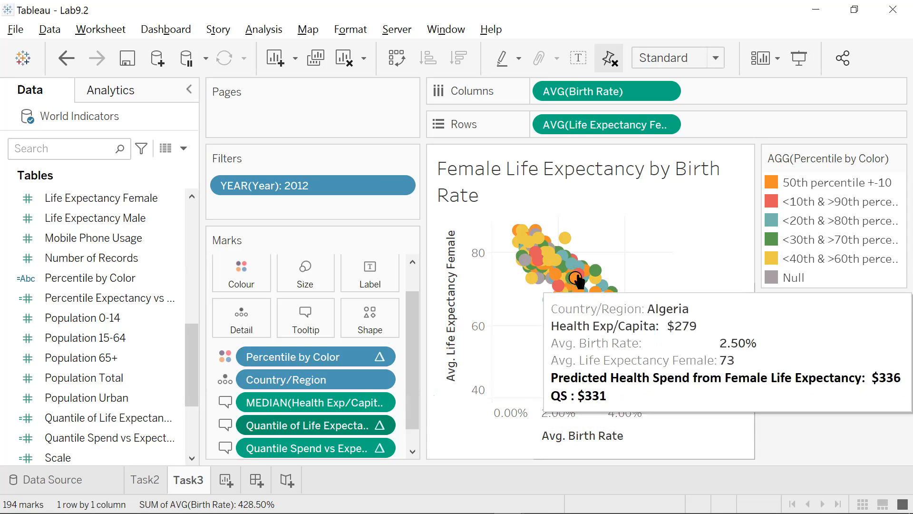
{"action": "mouse_move", "coordinate": [572, 252]}
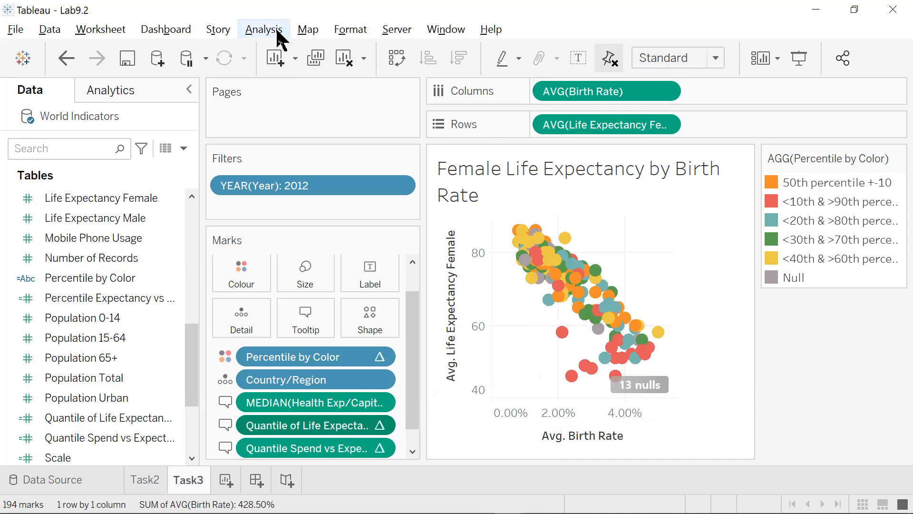
- Create the calculated field "health Spend act vs pred. value" from the pasted formula
{"action": "left_click", "coordinate": [260, 30]}
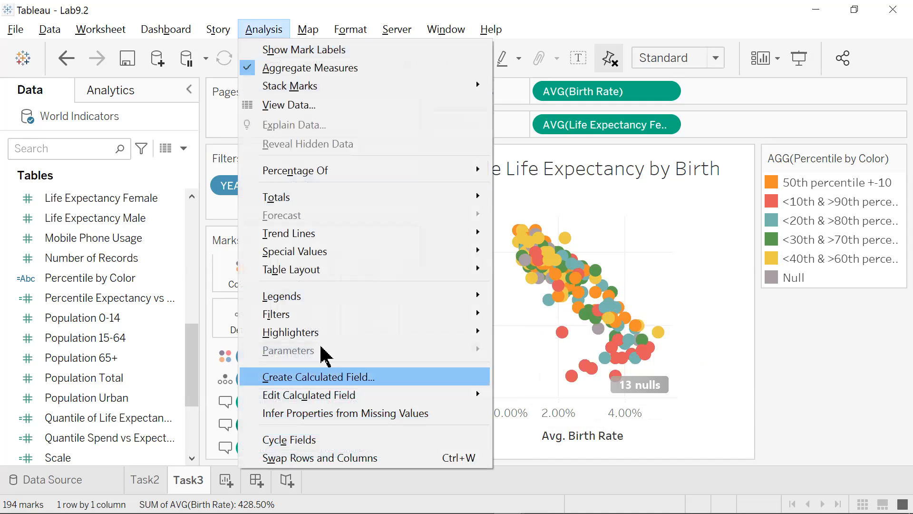
{"action": "left_click", "coordinate": [339, 379]}
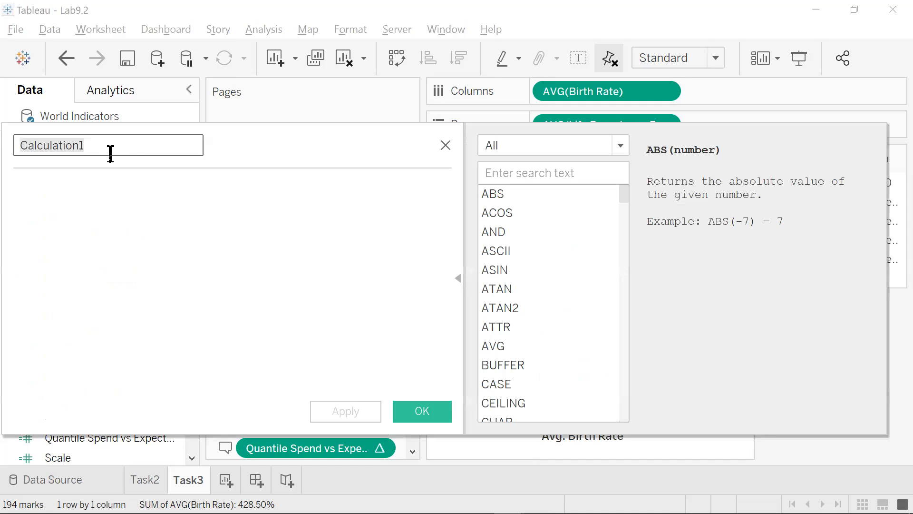
{"action": "left_click_drag", "start_coordinate": [138, 144], "coordinate": [4, 157]}
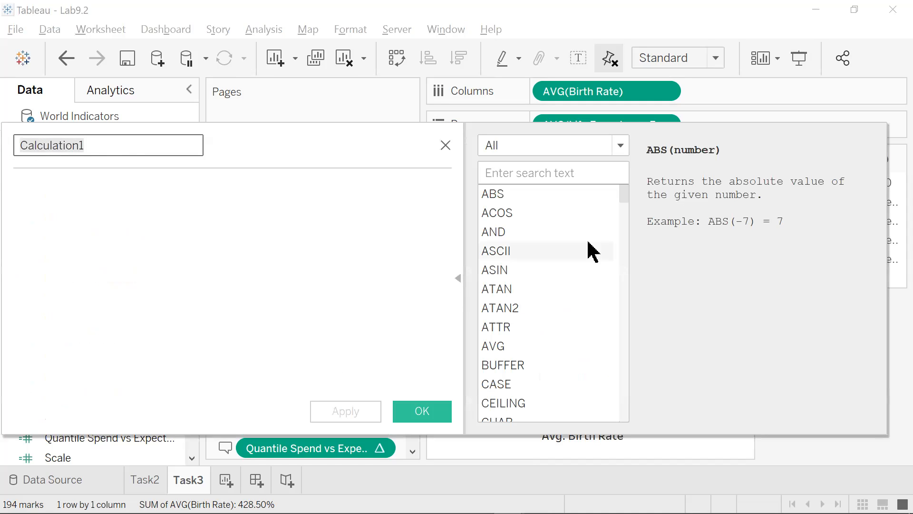
{"action": "type", "text": "healt"}
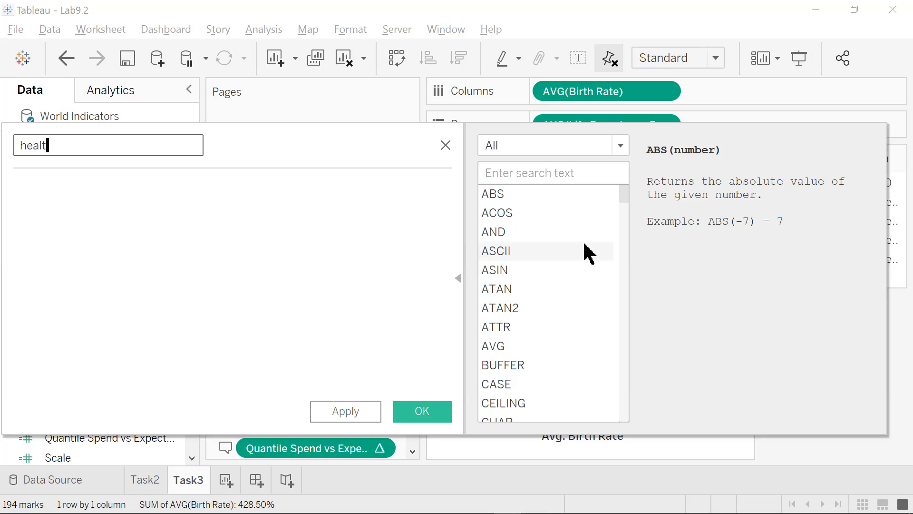
{"action": "type", "text": "h Spend"}
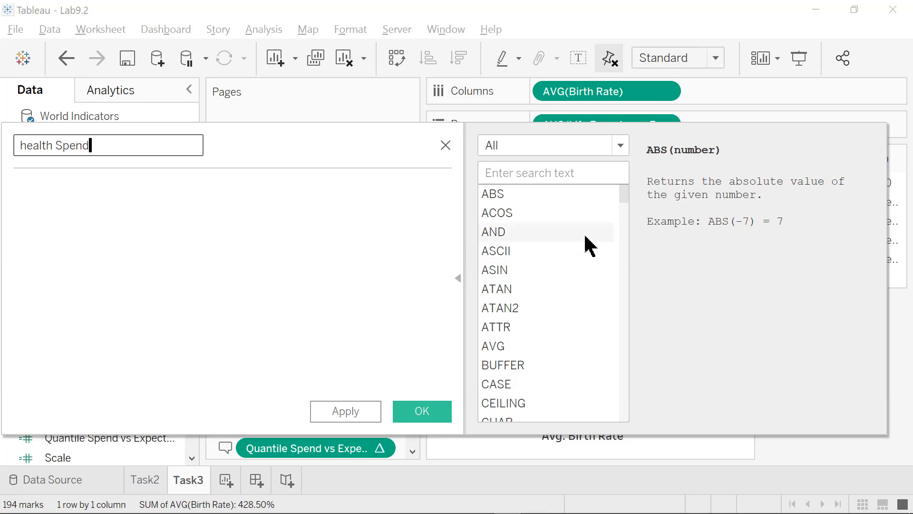
{"action": "type", "text": " act vs pred. value"}
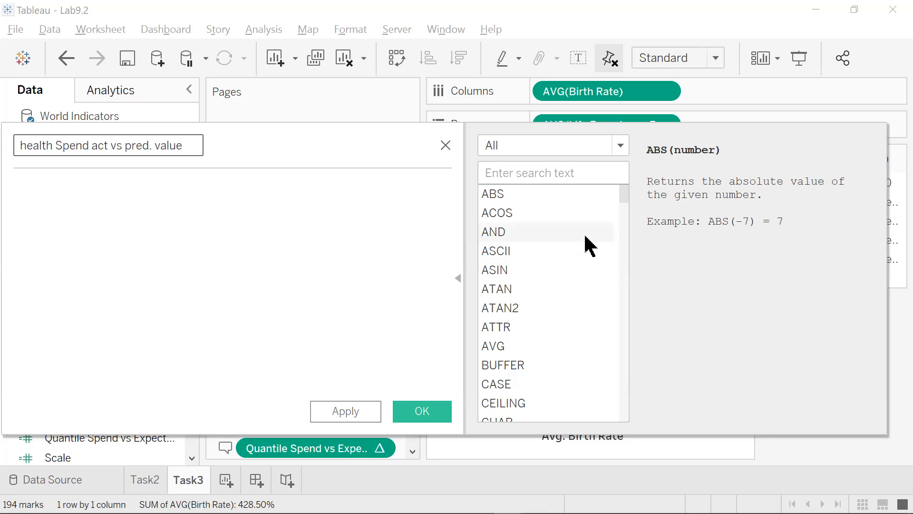
{"action": "left_click", "coordinate": [309, 210]}
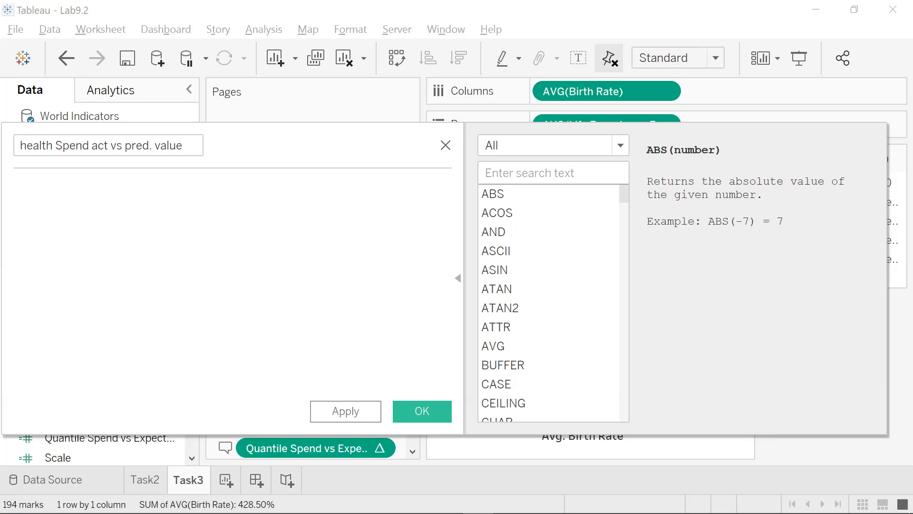
{"action": "left_click", "coordinate": [142, 193]}
{"action": "key", "text": "ctrl+v"}
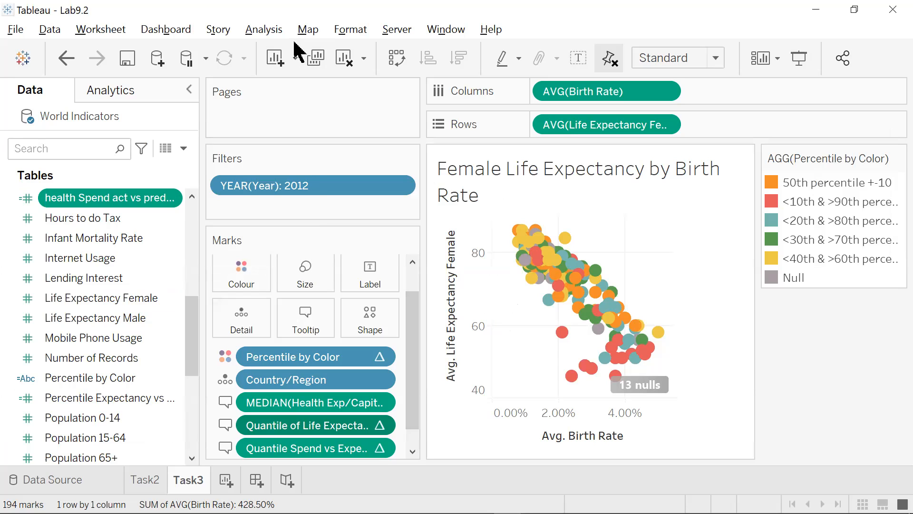
- Create the calculated field "Health Spend Act vs Pred TAG" from the pasted STR(IF ISNULL(AVG([Health Exp/Capita])) THEN "(Estimate)" ELSE formula
{"action": "left_click", "coordinate": [264, 29]}
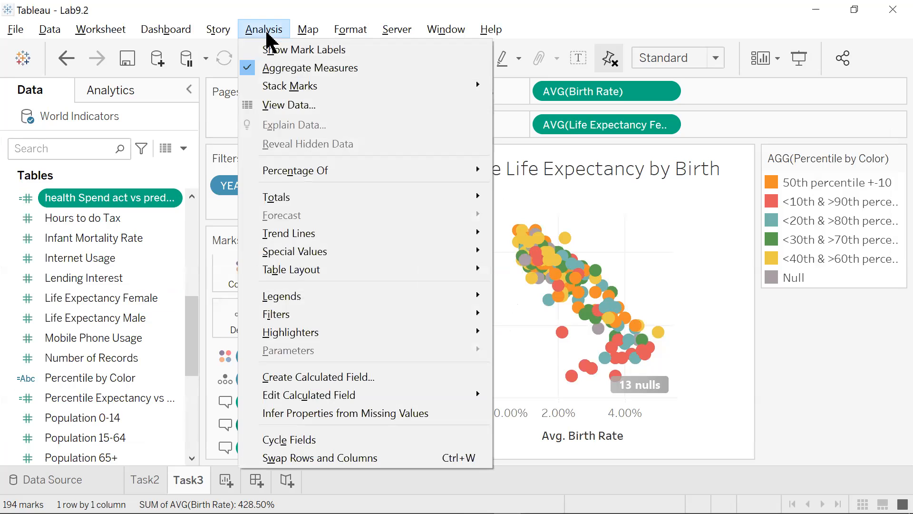
{"action": "left_click", "coordinate": [321, 379]}
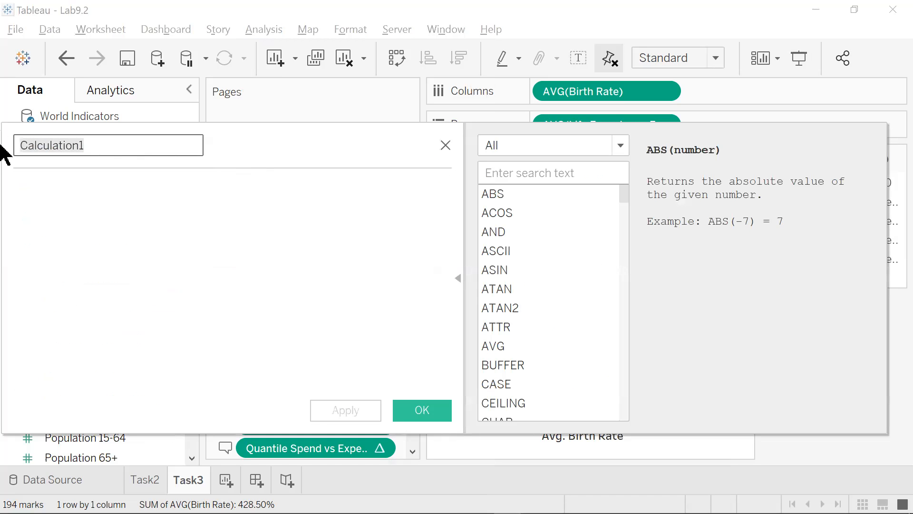
{"action": "type", "text": "Hea"}
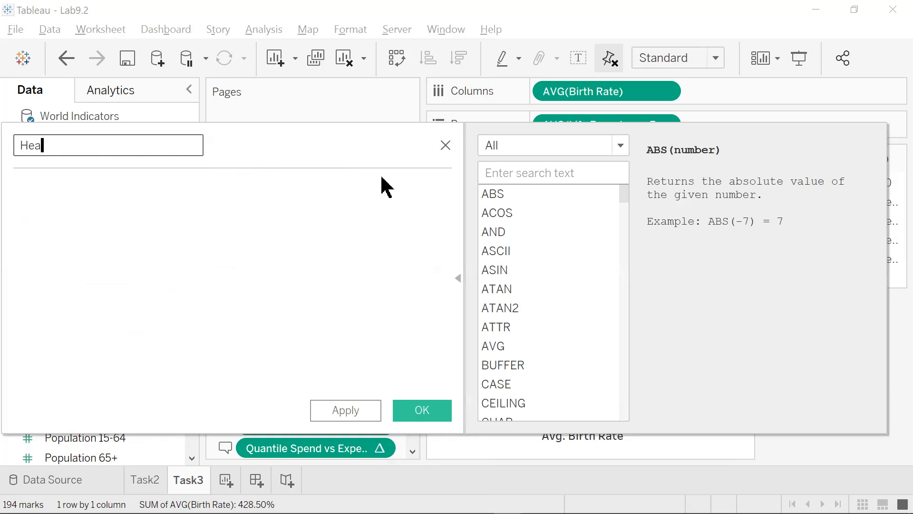
{"action": "type", "text": "lth Spend Act vs PRe"}
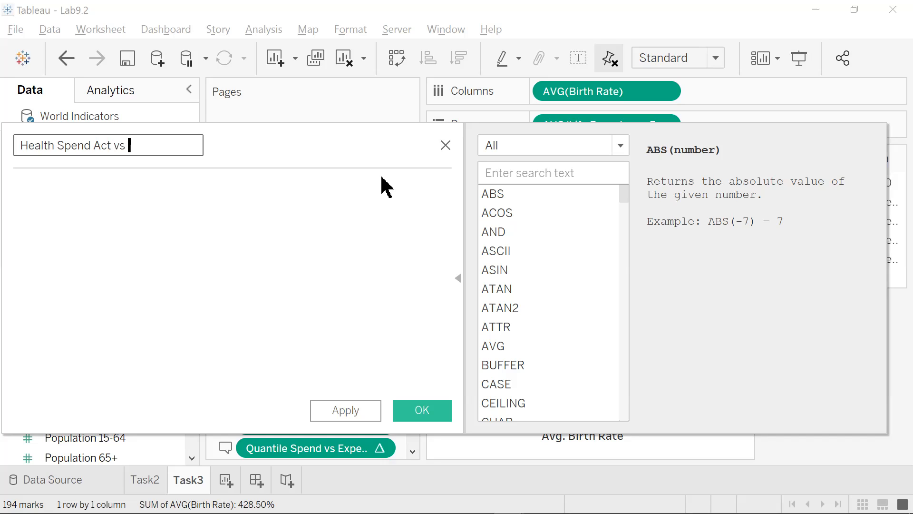
{"action": "key", "text": "BackSpace"}
{"action": "key", "text": "BackSpace"}
{"action": "type", "text": "red TAG"}
{"action": "left_click", "coordinate": [305, 180]}
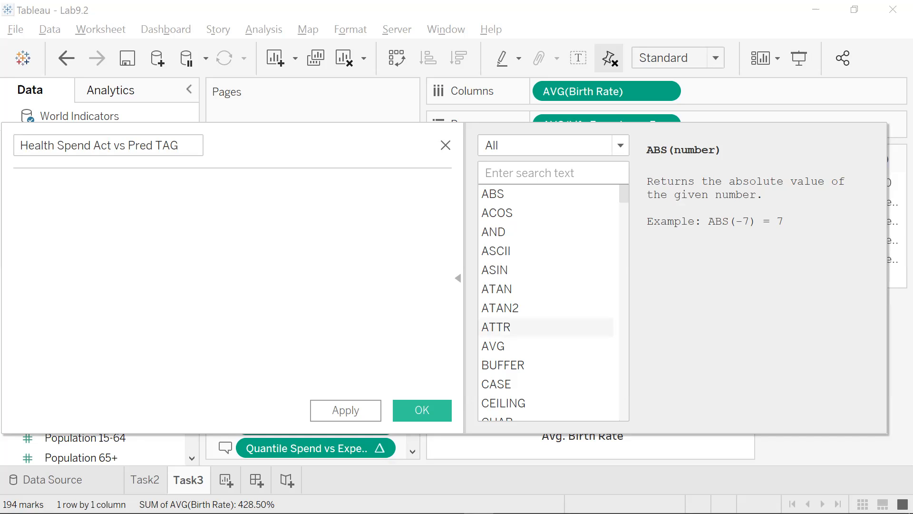
{"action": "key", "text": "ctrl+v"}
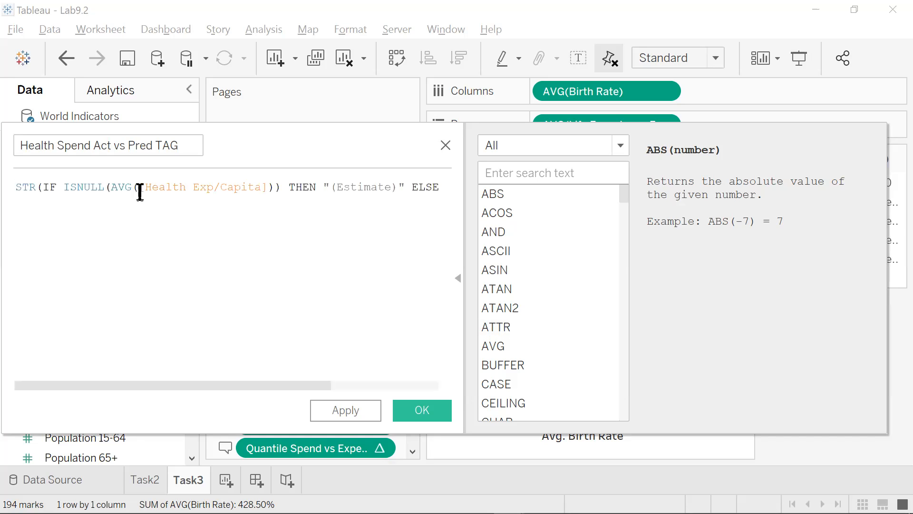
{"action": "left_click", "coordinate": [450, 410]}
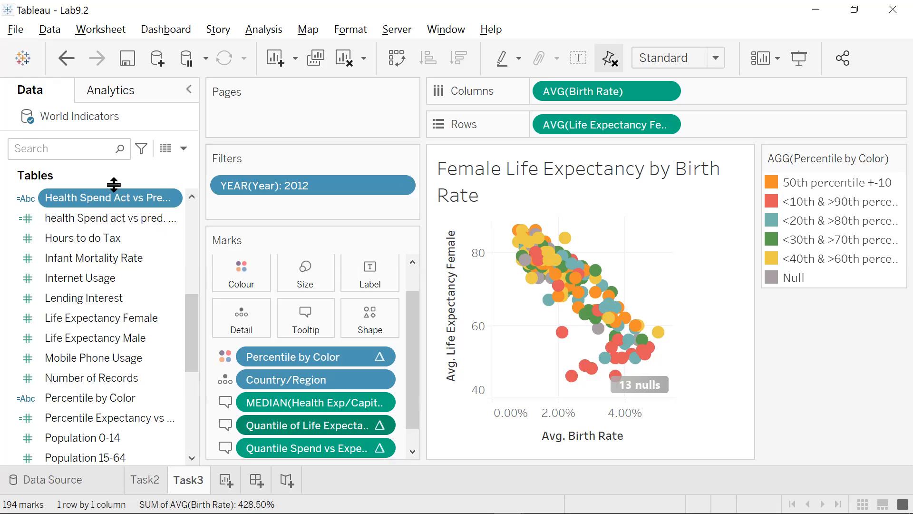
- Add the fields "Health Spend Act vs Pred TAG" and "health Spend act vs pred. value" to the Task3 marks' tooltip
{"action": "mouse_move", "coordinate": [118, 199]}
{"action": "left_mouse_down"}
{"action": "mouse_move", "coordinate": [192, 244]}
{"action": "mouse_move", "coordinate": [300, 331]}
{"action": "mouse_move", "coordinate": [303, 318]}
{"action": "left_mouse_up"}
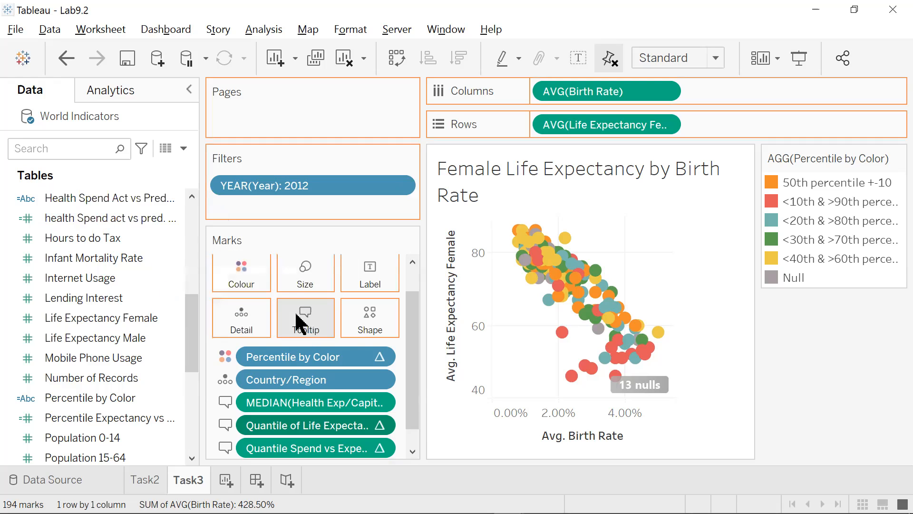
{"action": "left_click", "coordinate": [159, 220]}
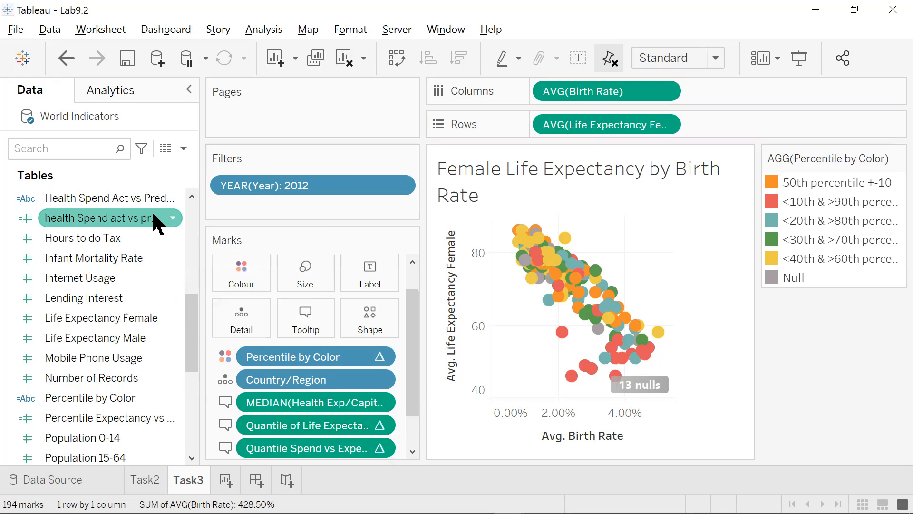
{"action": "mouse_move", "coordinate": [157, 223]}
{"action": "left_mouse_down"}
{"action": "mouse_move", "coordinate": [296, 271]}
{"action": "mouse_move", "coordinate": [330, 306]}
{"action": "mouse_move", "coordinate": [322, 305]}
{"action": "mouse_move", "coordinate": [328, 335]}
{"action": "left_mouse_up"}
{"action": "scroll", "coordinate": [361, 390], "scroll_direction": "down", "scroll_amount": 2}
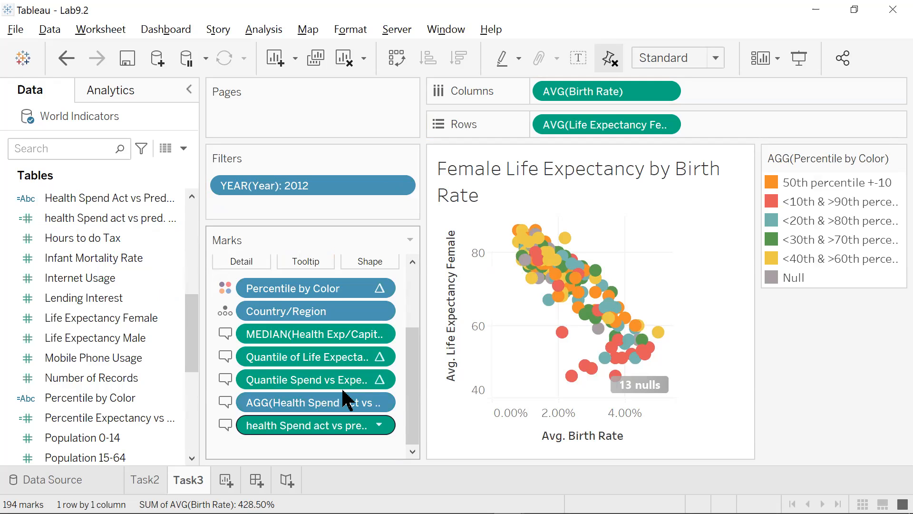
- Examine the option lists of the two newly added tooltip fields and the current tooltip of a scatter plot mark
{"action": "scroll", "coordinate": [343, 391], "scroll_direction": "up", "scroll_amount": 4}
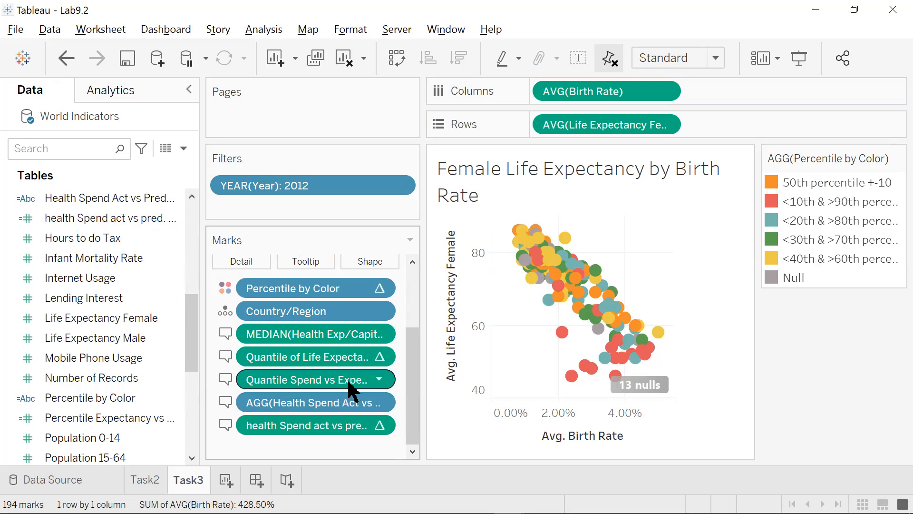
{"action": "scroll", "coordinate": [345, 387], "scroll_direction": "down", "scroll_amount": 3}
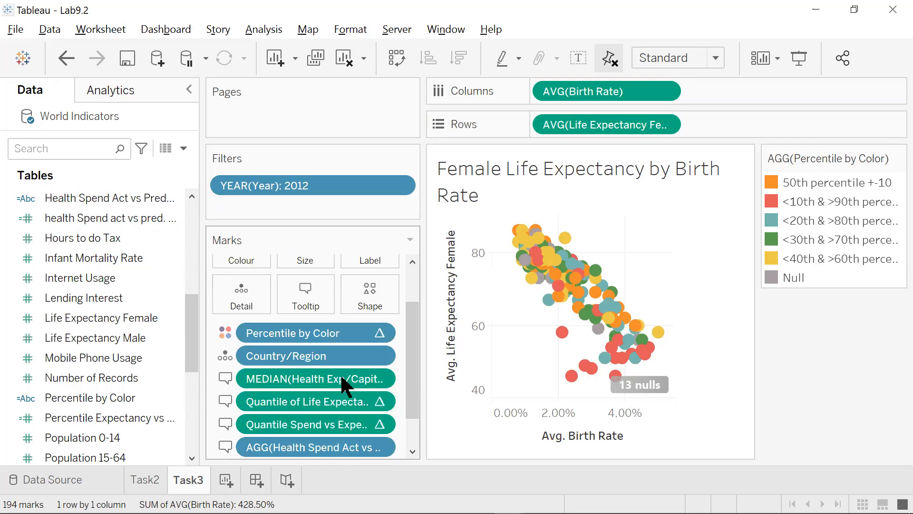
{"action": "left_click", "coordinate": [333, 380]}
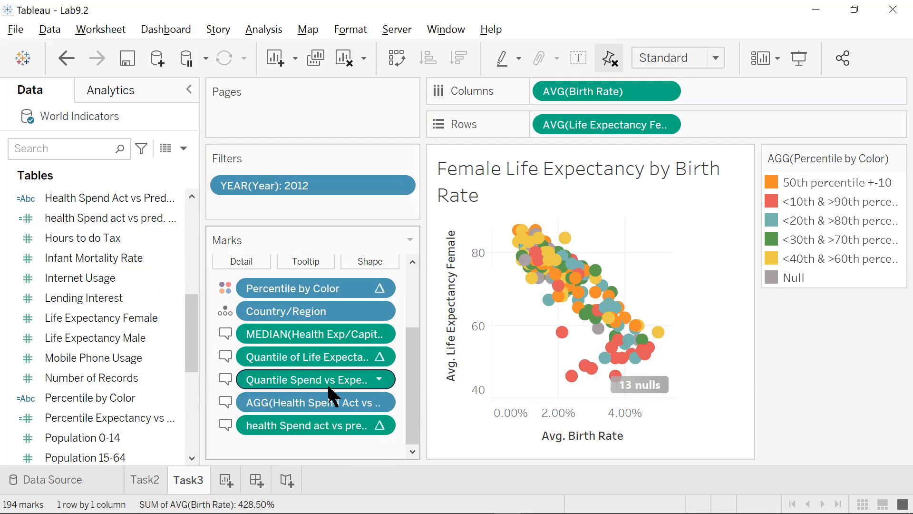
{"action": "left_click", "coordinate": [394, 404]}
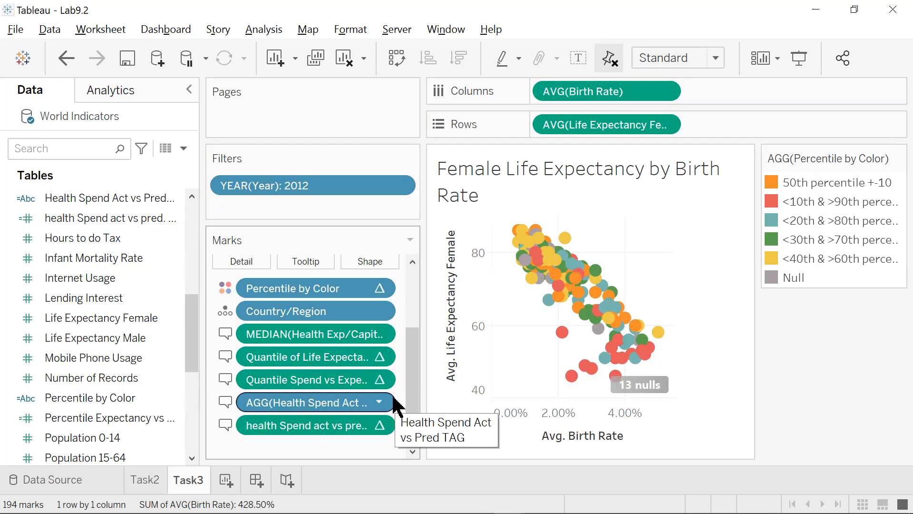
{"action": "left_click", "coordinate": [381, 402]}
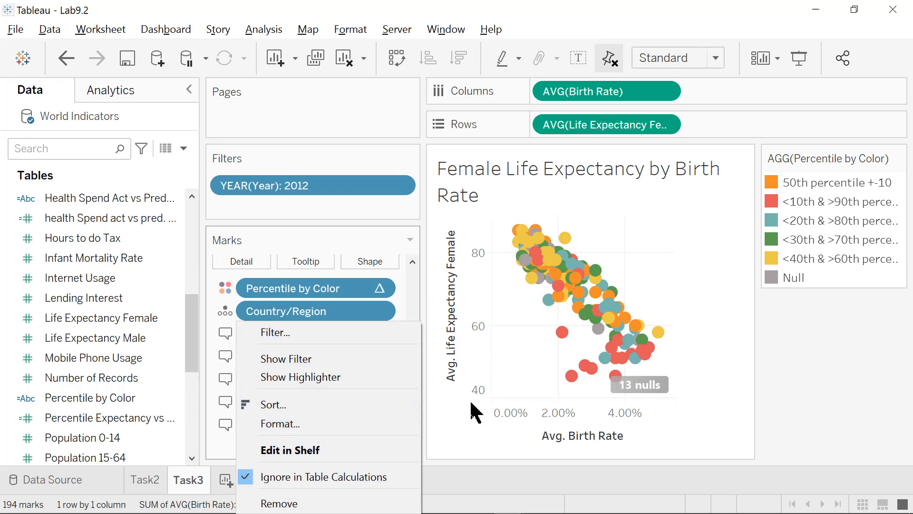
{"action": "left_click", "coordinate": [372, 141]}
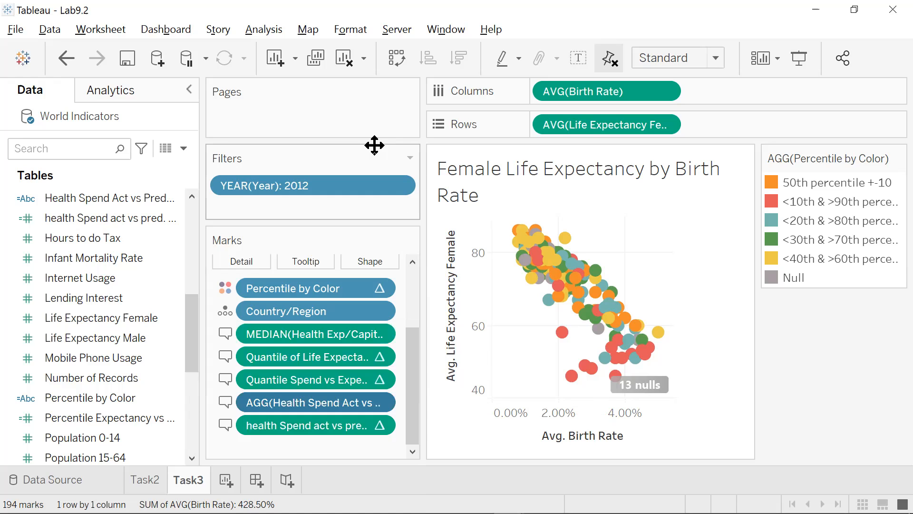
{"action": "left_click", "coordinate": [381, 421]}
{"action": "mouse_move", "coordinate": [323, 457]}
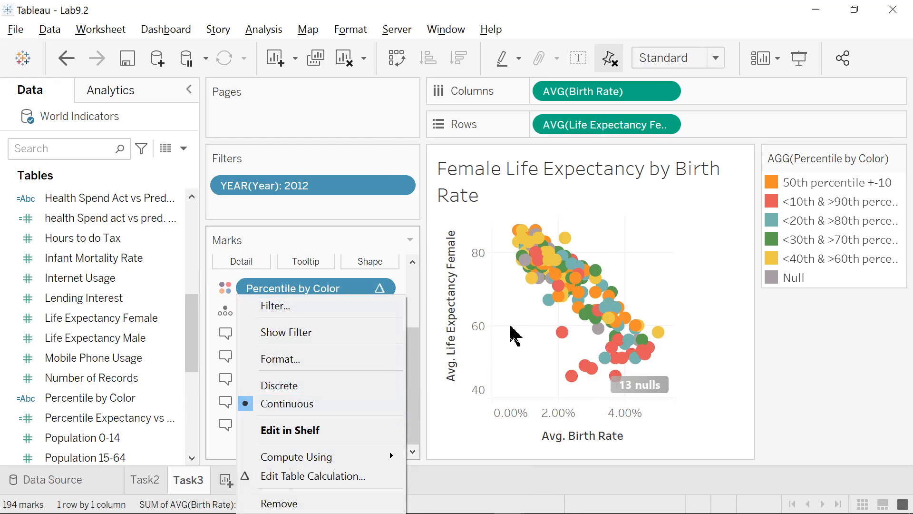
{"action": "left_click", "coordinate": [615, 335]}
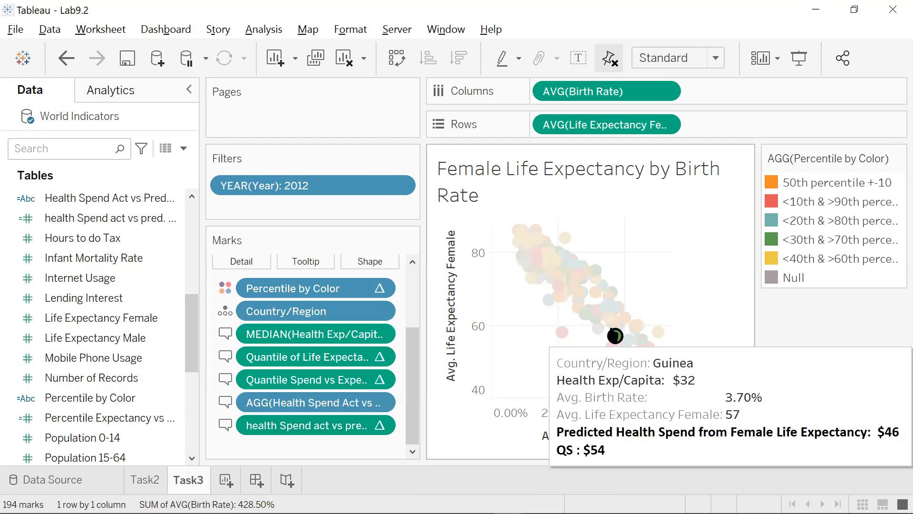
- Open the tooltip text for editing and start a line below QS with "per Cap $<AGG(Health Spend Actual vs Pre"
{"action": "left_click", "coordinate": [305, 262]}
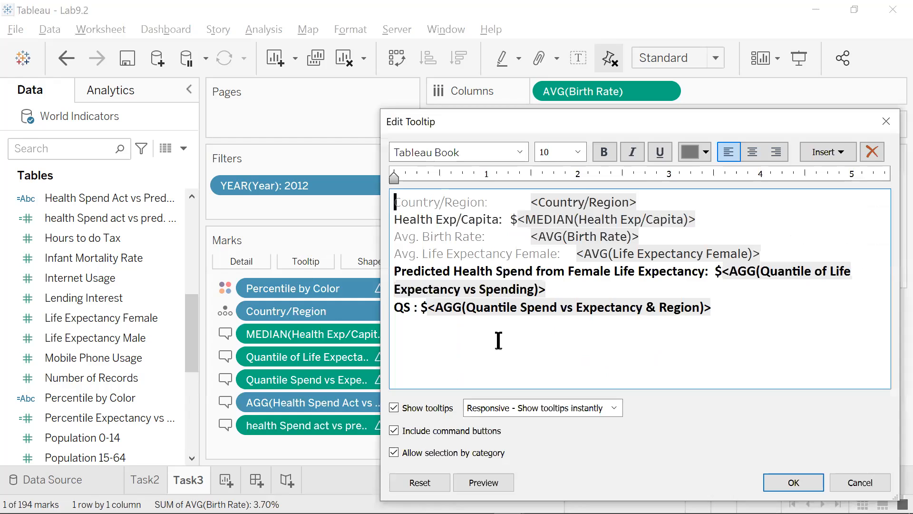
{"action": "left_click", "coordinate": [743, 303]}
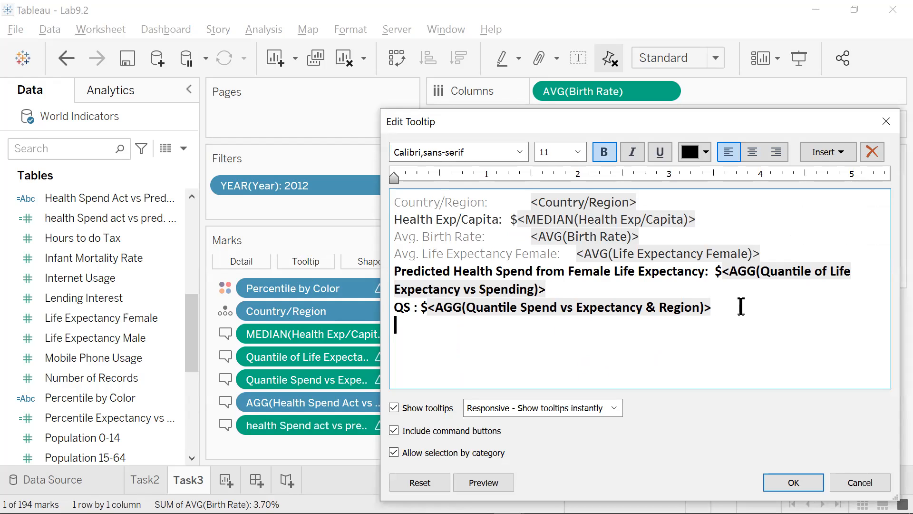
{"action": "type", "text": "per Cap $"}
{"action": "type", "text": "<AAGG"}
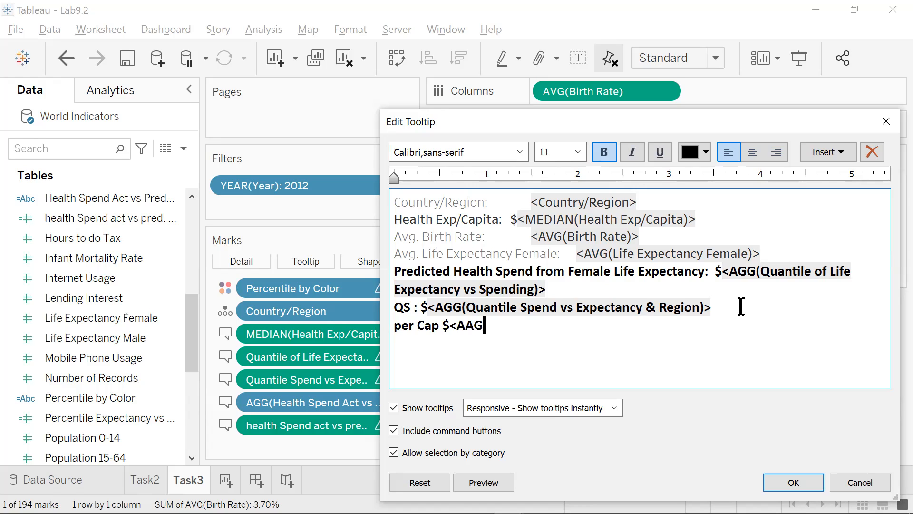
{"action": "key", "text": "BackSpace"}
{"action": "key", "text": "BackSpace"}
{"action": "key", "text": "BackSpace"}
{"action": "type", "text": "GG"}
{"action": "type", "text": "(Health S"}
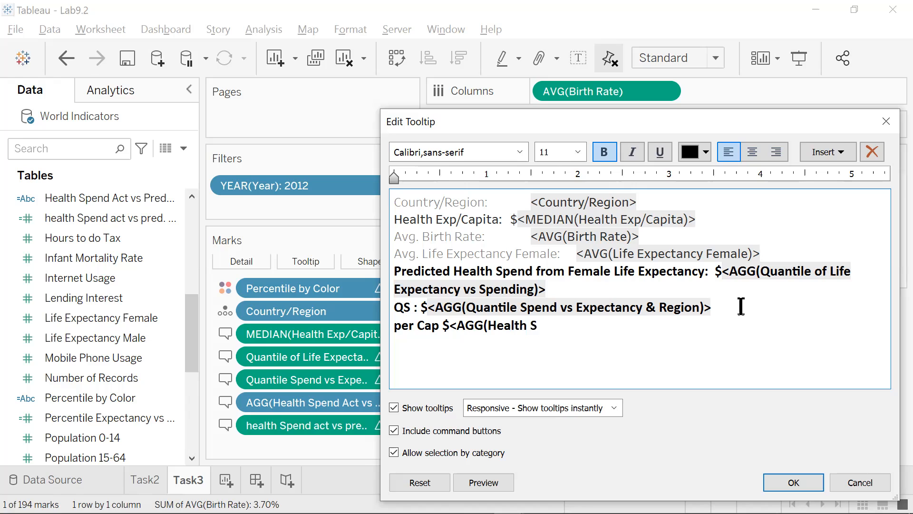
{"action": "type", "text": "pend Actual vs Pre"}
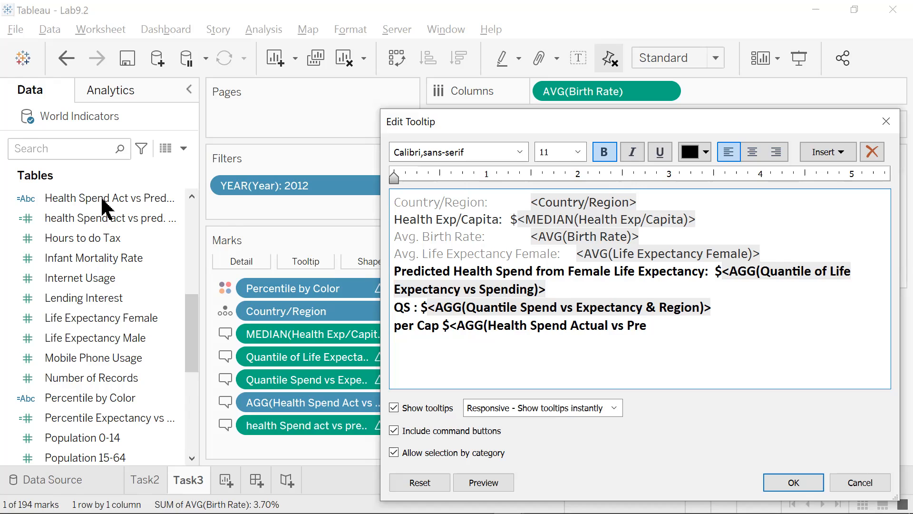
- Shorten "Actual" to "Act" in the per Cap line and complete its field reference as "<AGG(Health Spend Act vs Pred value)>"
{"action": "left_click", "coordinate": [157, 203]}
{"action": "key", "text": "BackSpace"}
{"action": "key", "text": "BackSpace"}
{"action": "key", "text": "BackSpace"}
{"action": "key", "text": "BackSpace"}
{"action": "key", "text": "BackSpace"}
{"action": "key", "text": "BackSpace"}
{"action": "key", "text": "BackSpace"}
{"action": "key", "text": "BackSpace"}
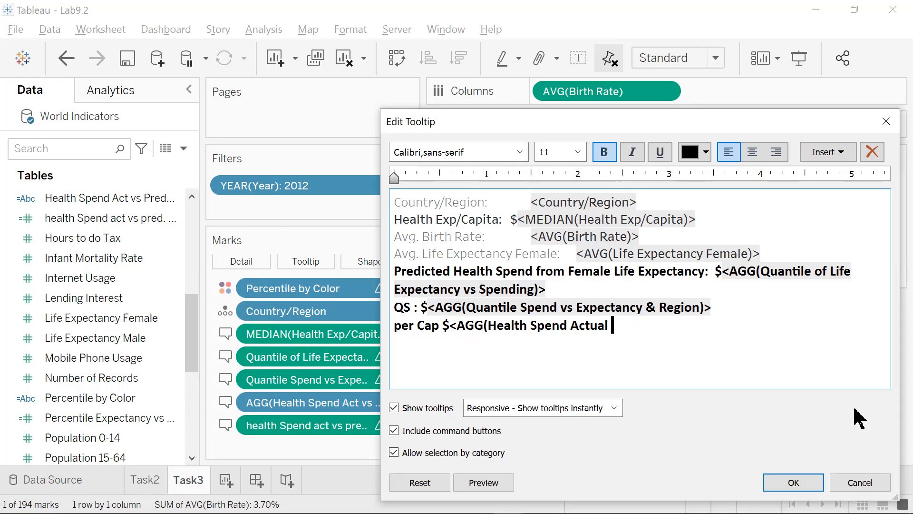
{"action": "key", "text": "BackSpace"}
{"action": "key", "text": "BackSpace"}
{"action": "type", "text": "vs Pred valu"}
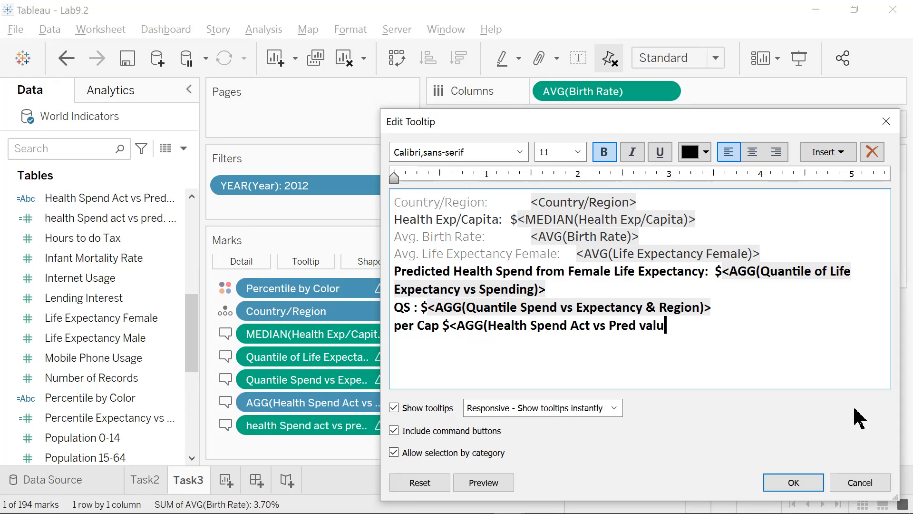
{"action": "type", "text": "e)><"}
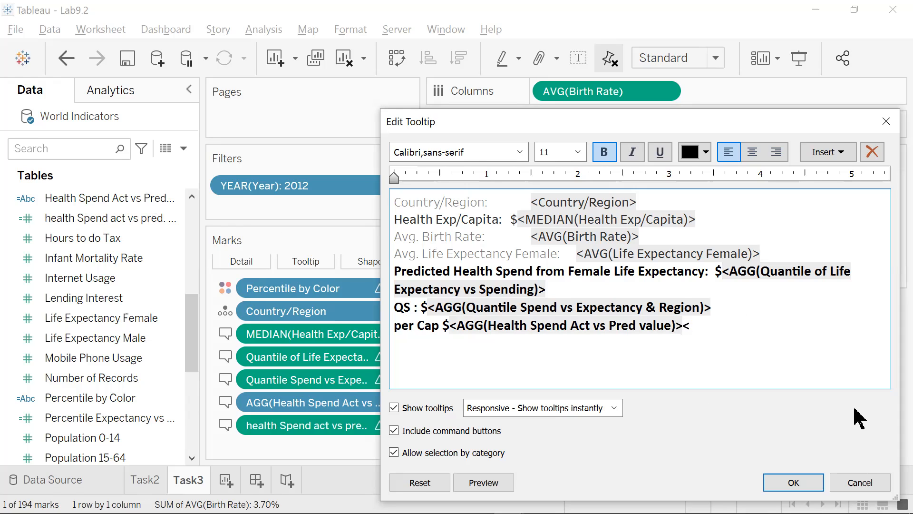
- Append the reference "<AGG(health Spend act vs pred TAG)>" to the per Cap line and save the tooltip
{"action": "type", "text": "AGG(H"}
{"action": "key", "text": "BackSpace"}
{"action": "type", "text": "health"}
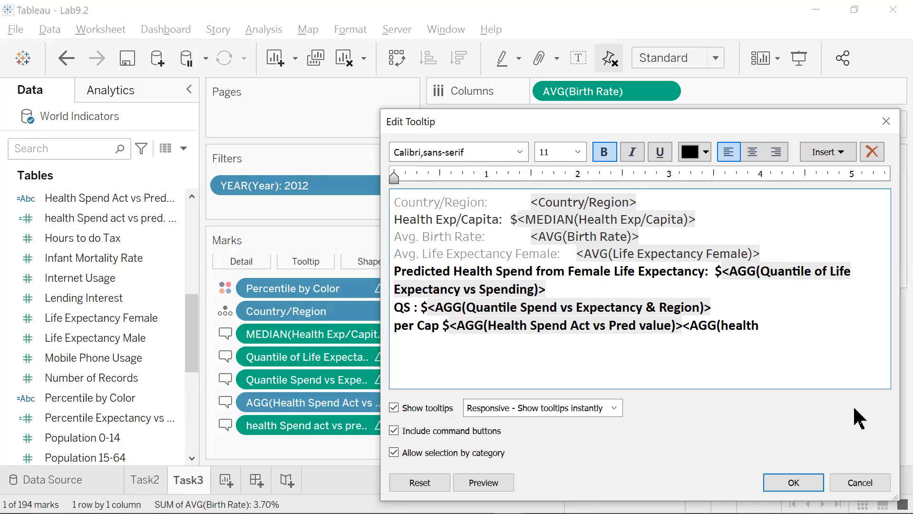
{"action": "type", "text": " Spend act vs pr"}
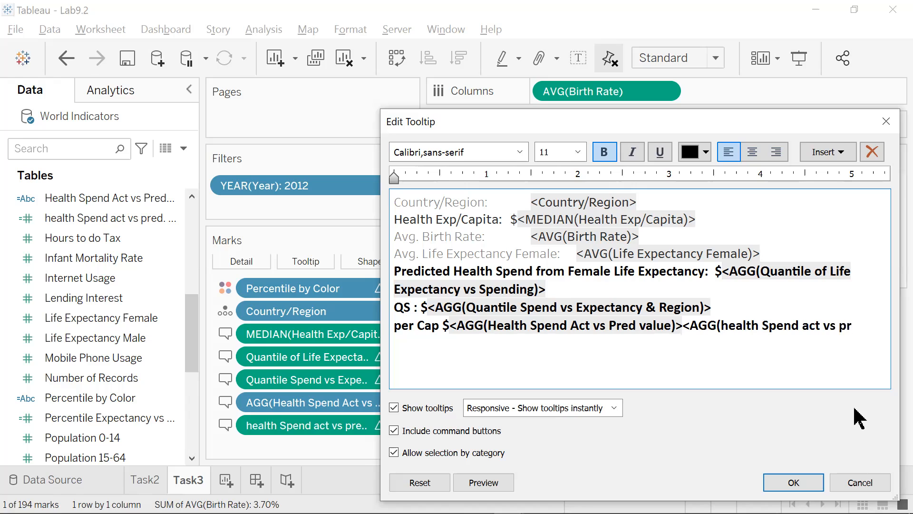
{"action": "type", "text": "ed TAG)>"}
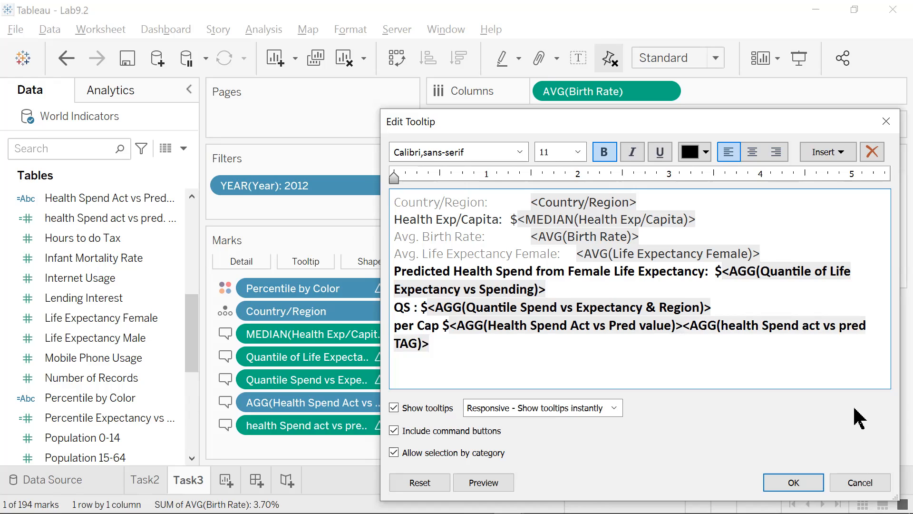
{"action": "key", "text": "Return"}
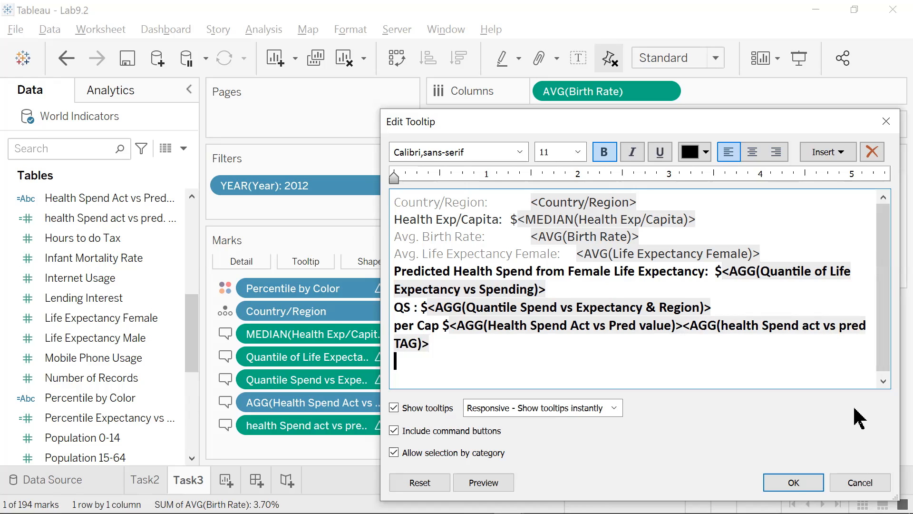
{"action": "left_click", "coordinate": [794, 484]}
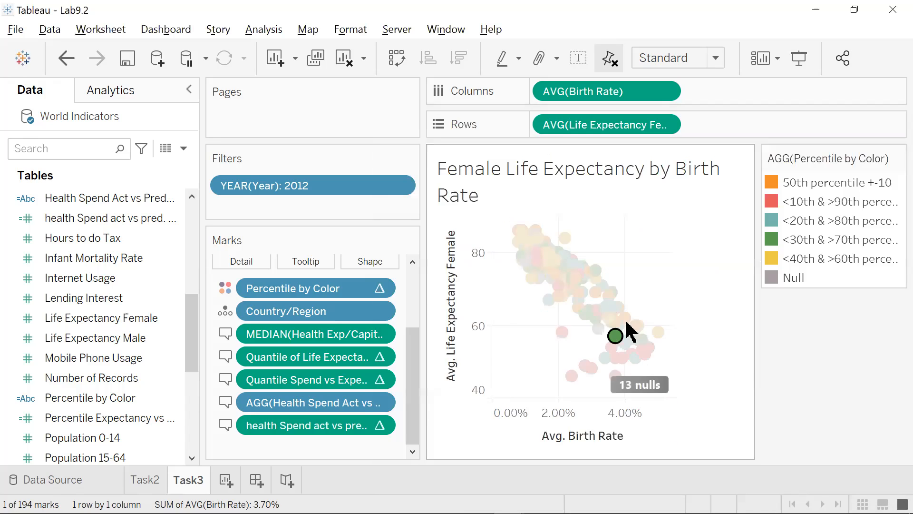
- Widen the data pane to show full field names and correct the per Cap line's first reference to "<AGG(health Spend act vs pred. value)>"
{"action": "mouse_move", "coordinate": [557, 262]}
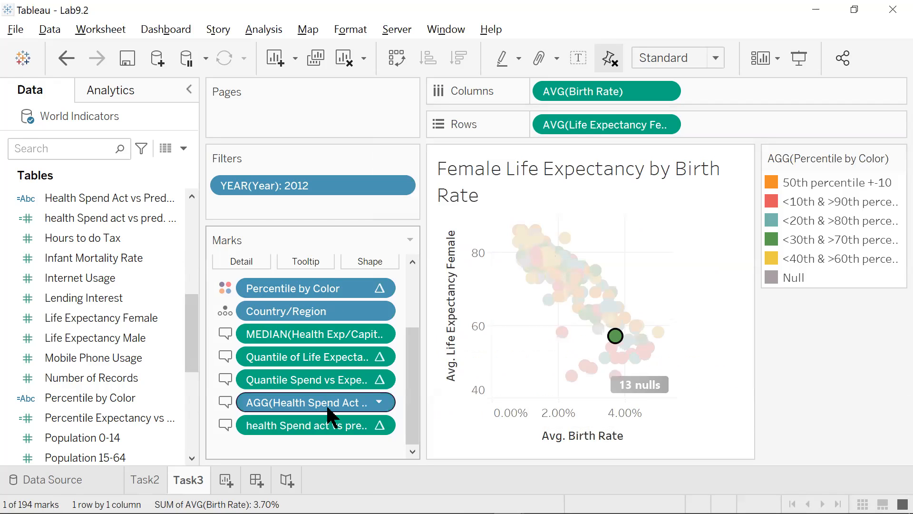
{"action": "left_click_drag", "start_coordinate": [200, 240], "coordinate": [257, 240]}
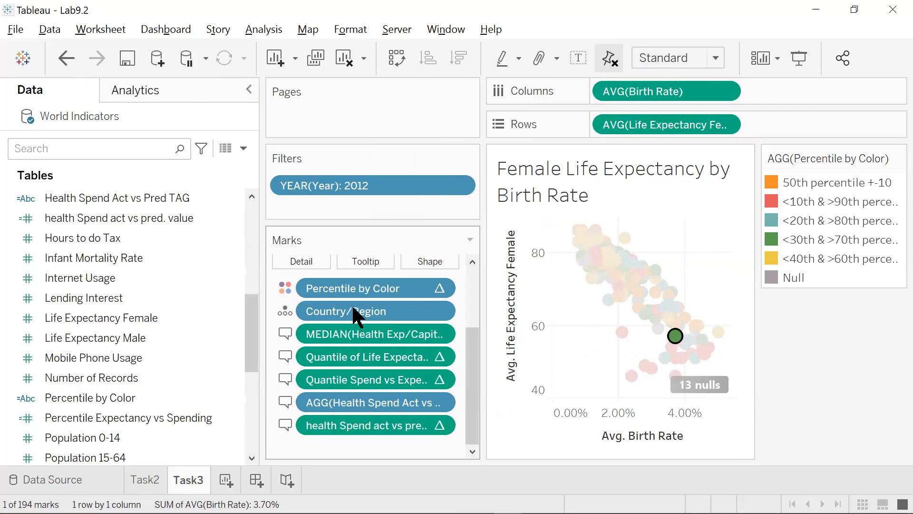
{"action": "left_click", "coordinate": [374, 263]}
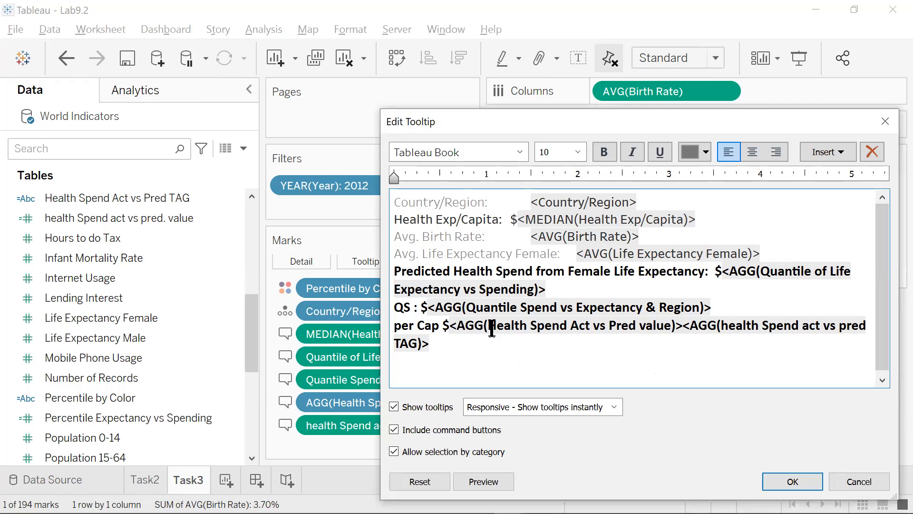
{"action": "left_click_drag", "start_coordinate": [492, 328], "coordinate": [611, 327]}
{"action": "key", "text": "Delete"}
{"action": "type", "text": "h"}
{"action": "key", "text": "Right"}
{"action": "key", "text": "Right"}
{"action": "key", "text": "Right"}
{"action": "key", "text": "Right"}
{"action": "key", "text": "Right"}
{"action": "key", "text": "Right"}
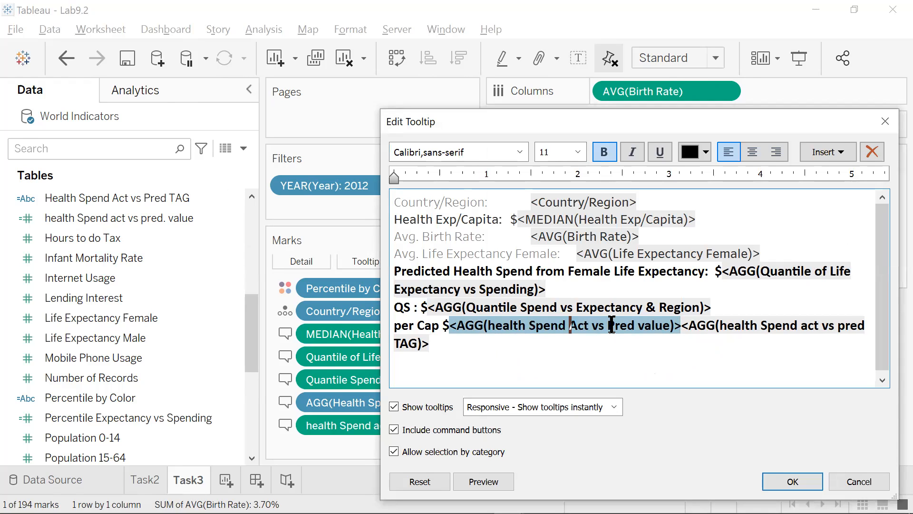
{"action": "key", "text": "Delete"}
{"action": "type", "text": "a"}
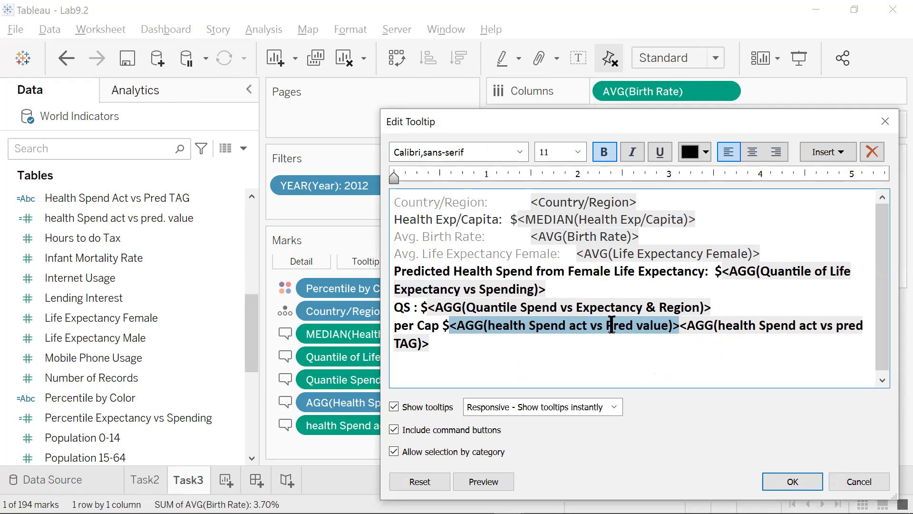
{"action": "type", "text": "p"}
{"action": "type", "text": "."}
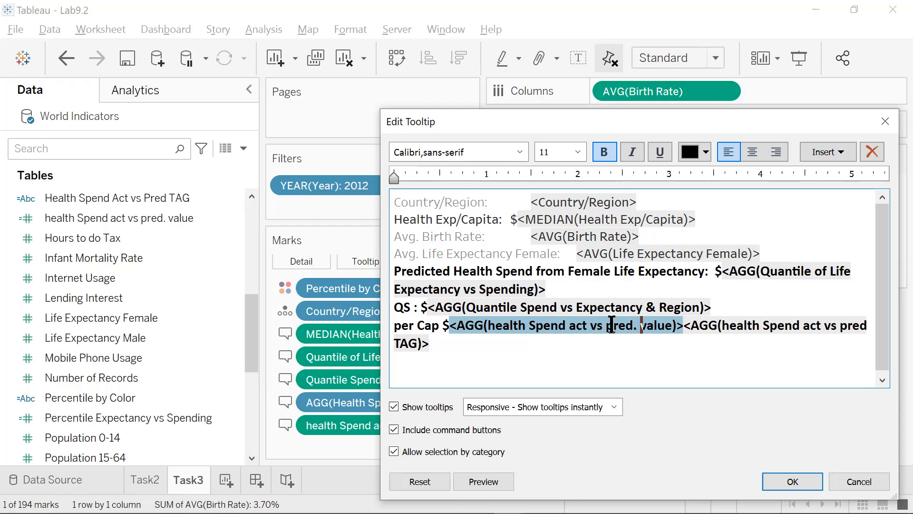
- Correct the per Cap line's second reference to "<AGG(Health Spend Act vs Pred TAG)>" and save the tooltip
{"action": "key", "text": "ctrl+Right"}
{"action": "key", "text": "ctrl+Right"}
{"action": "key", "text": "ctrl+Right"}
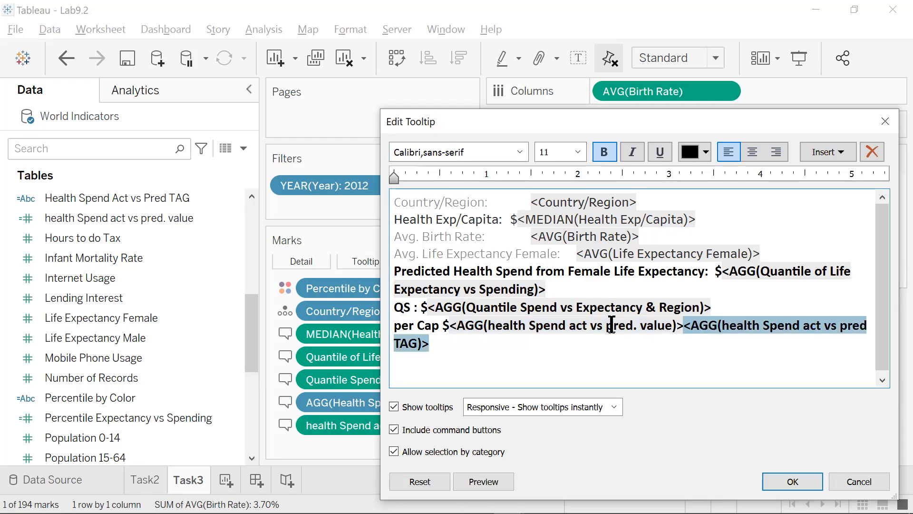
{"action": "key", "text": "BackSpace"}
{"action": "type", "text": "H"}
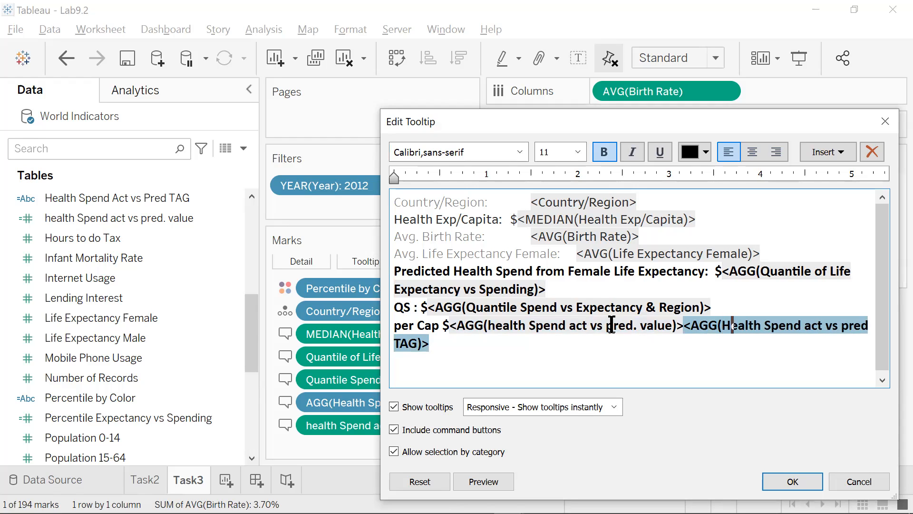
{"action": "key", "text": "Right"}
{"action": "key", "text": "Right"}
{"action": "key", "text": "Right"}
{"action": "key", "text": "Right"}
{"action": "key", "text": "Right"}
{"action": "key", "text": "Right"}
{"action": "key", "text": "Right"}
{"action": "key", "text": "Right"}
{"action": "key", "text": "Right"}
{"action": "key", "text": "BackSpace"}
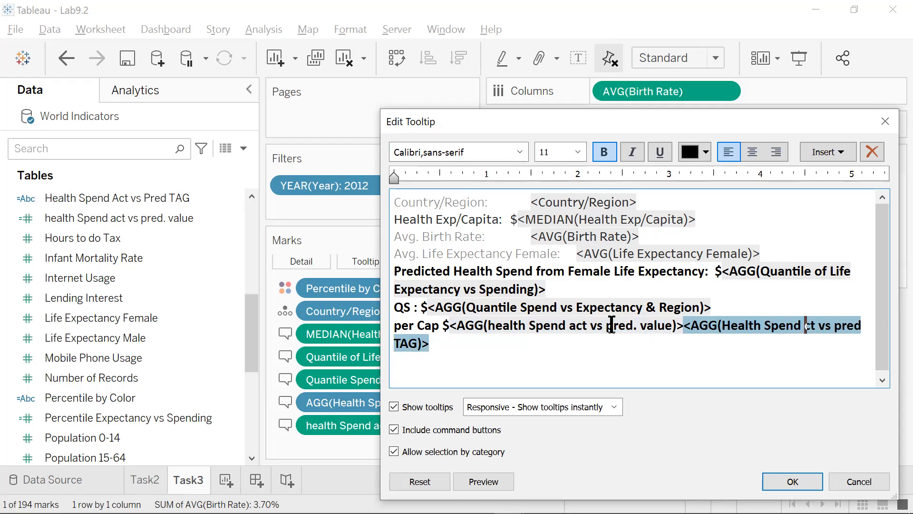
{"action": "type", "text": "A"}
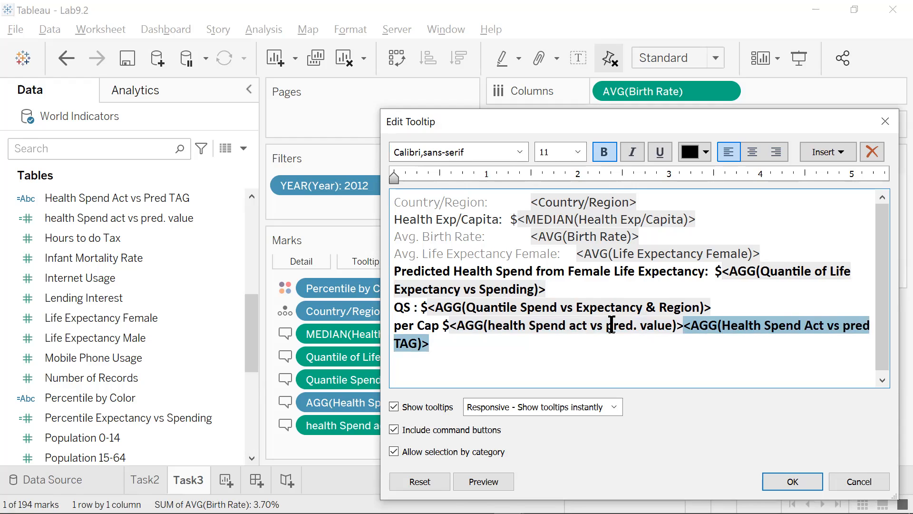
{"action": "key", "text": "BackSpace"}
{"action": "type", "text": "P"}
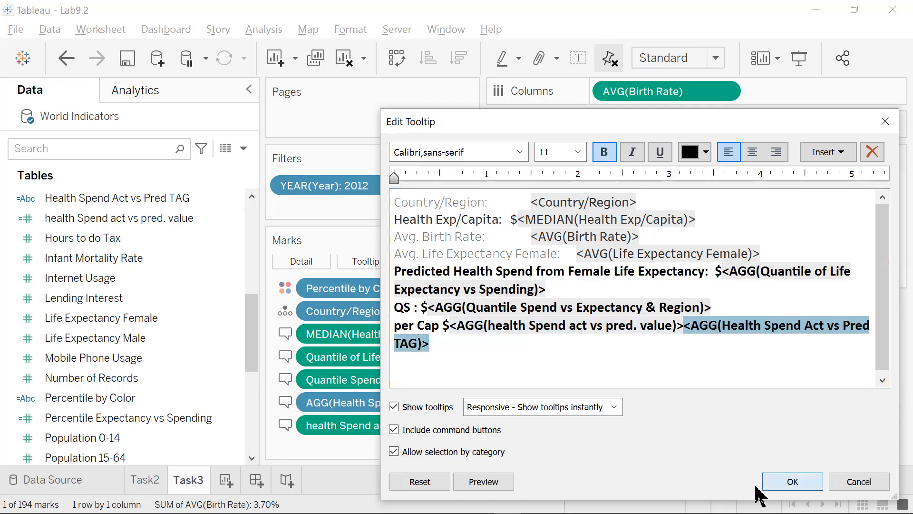
- Check the per Cap line in the tooltips of several marks on the scatter plot
{"action": "mouse_move", "coordinate": [655, 318]}
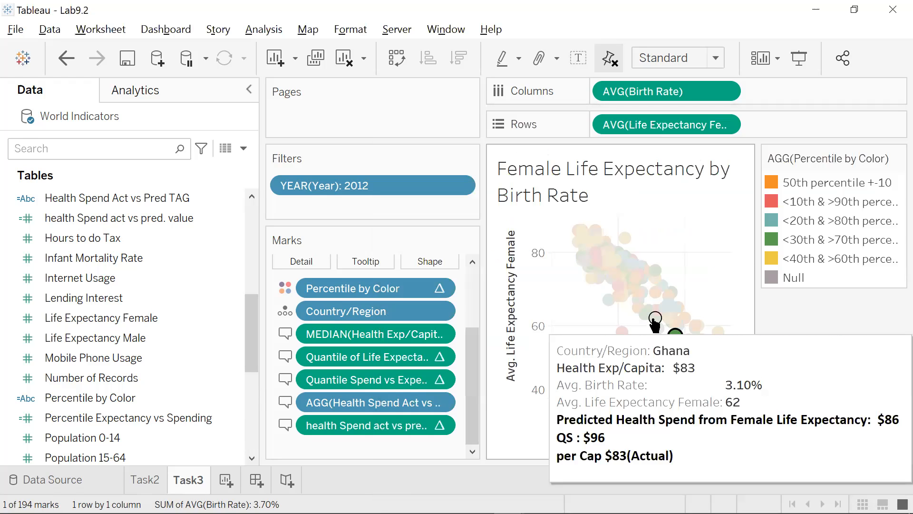
{"action": "mouse_move", "coordinate": [656, 292]}
{"action": "mouse_move", "coordinate": [635, 278]}
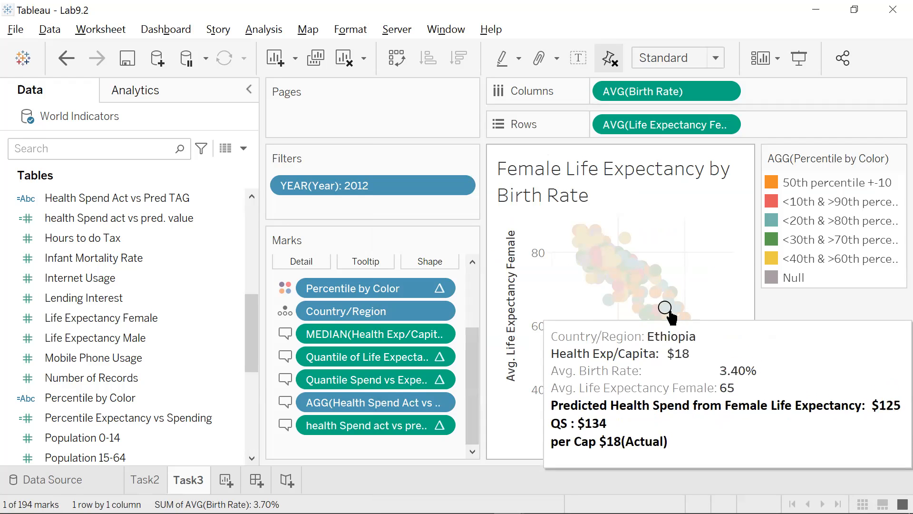
{"action": "mouse_move", "coordinate": [679, 335]}
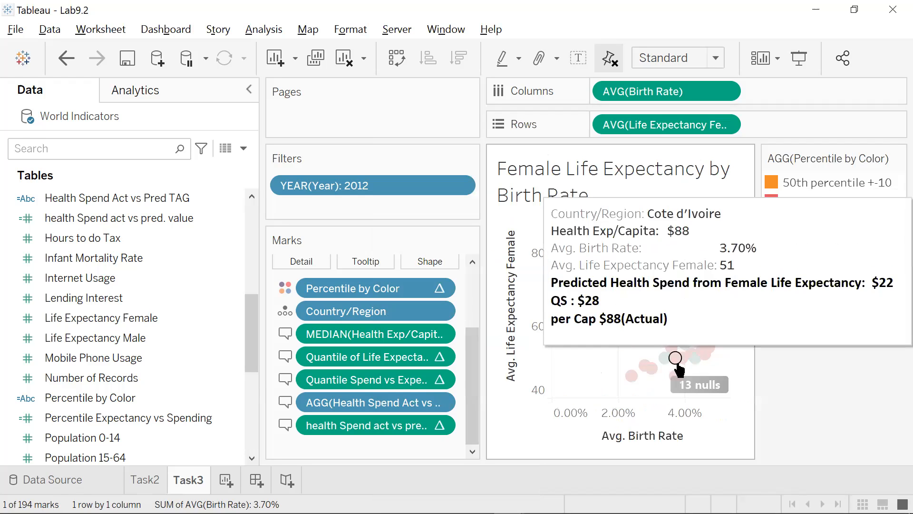
{"action": "mouse_move", "coordinate": [676, 378]}
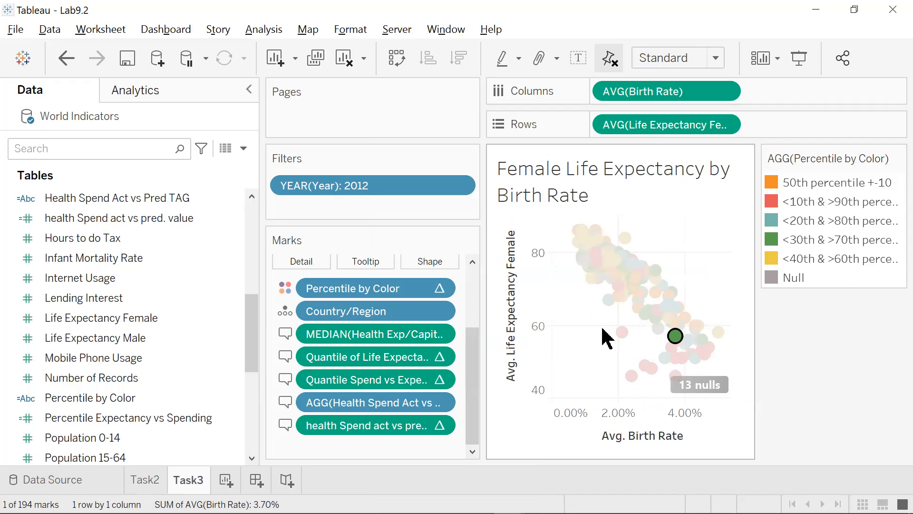